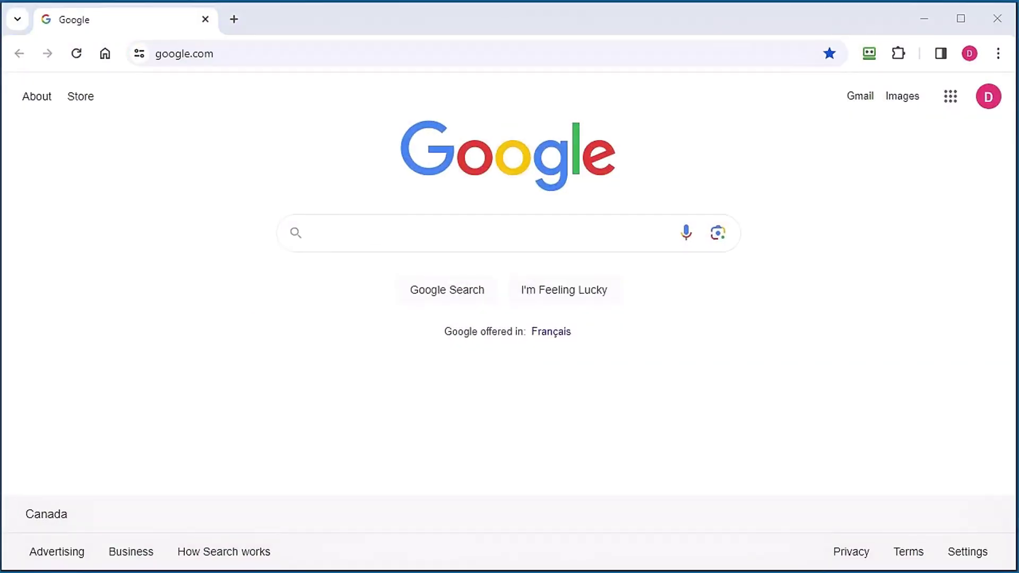
Search Google for 'how to start a garden' and scroll down to the People also ask questions
{"action": "left_click", "coordinate": [403, 240]}
{"action": "type", "text": "how to start a garden"}
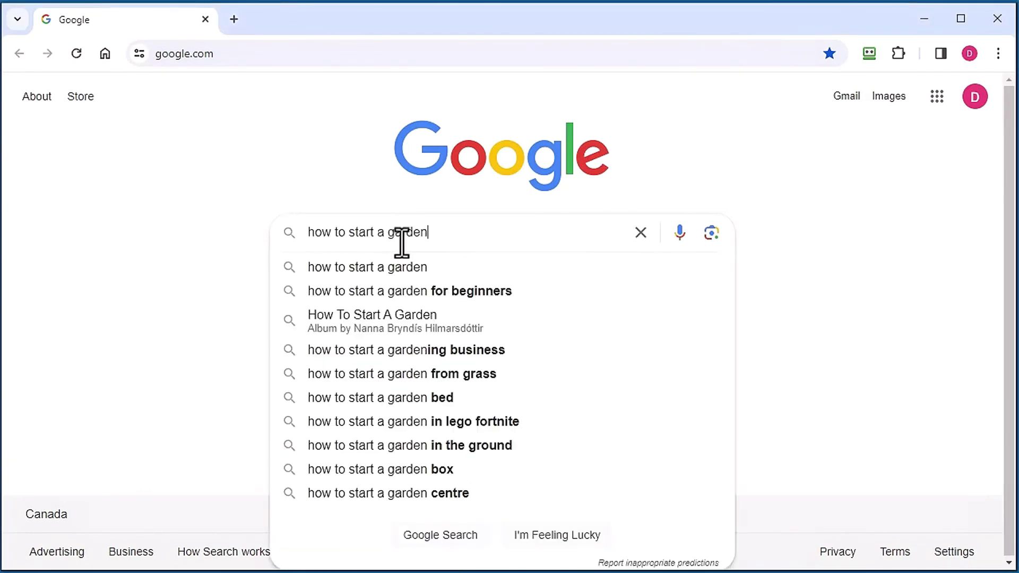
{"action": "key", "text": "Return"}
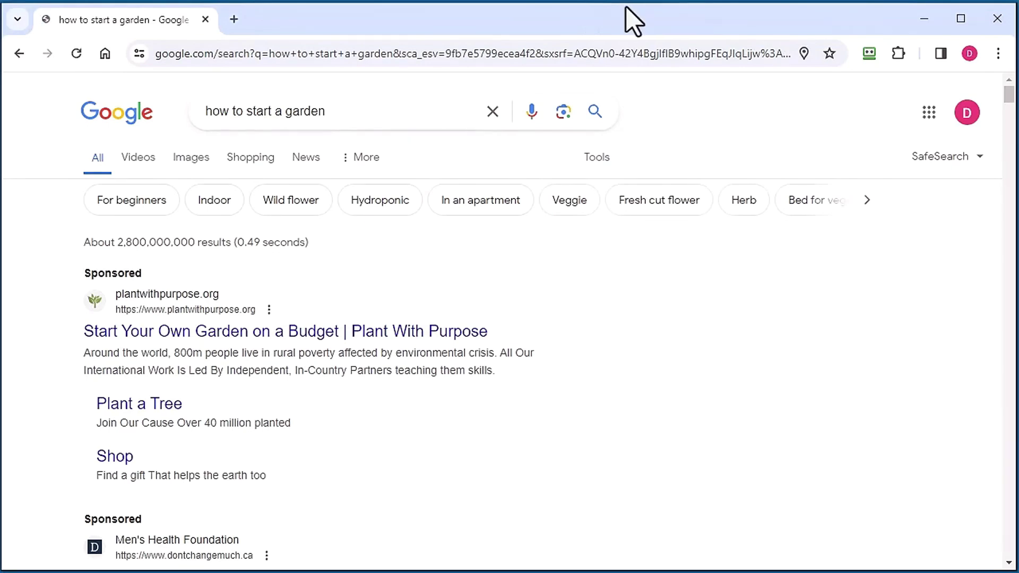
{"action": "scroll", "coordinate": [603, 275], "scroll_direction": "down", "scroll_amount": 4}
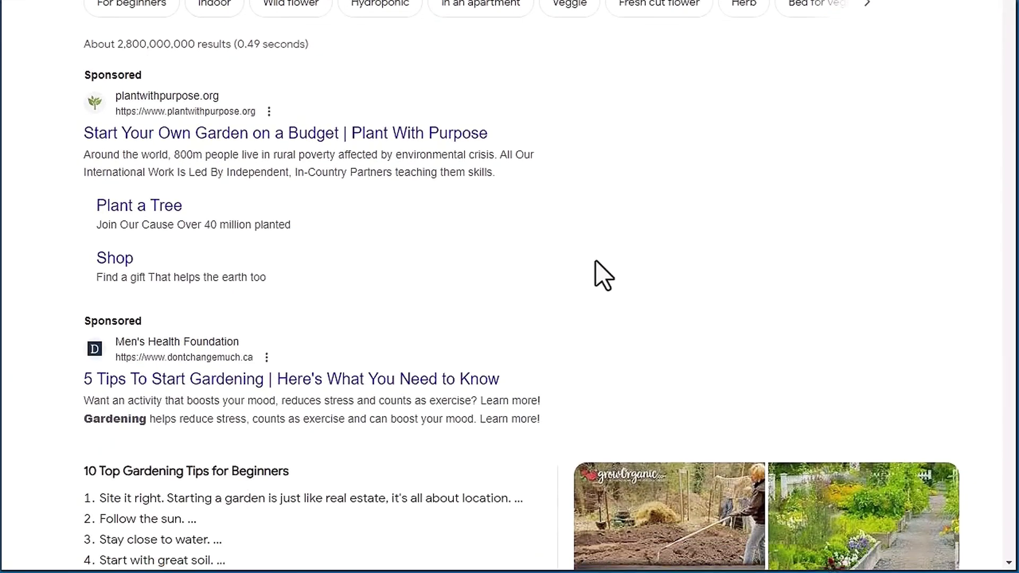
{"action": "scroll", "coordinate": [596, 262], "scroll_direction": "down", "scroll_amount": 20}
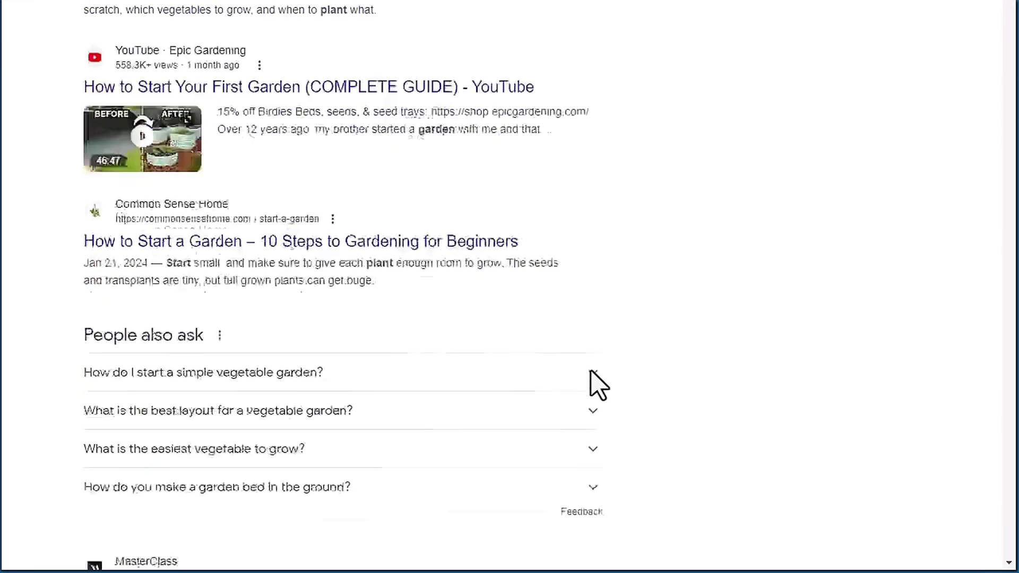
{"action": "scroll", "coordinate": [597, 385], "scroll_direction": "down", "scroll_amount": 4}
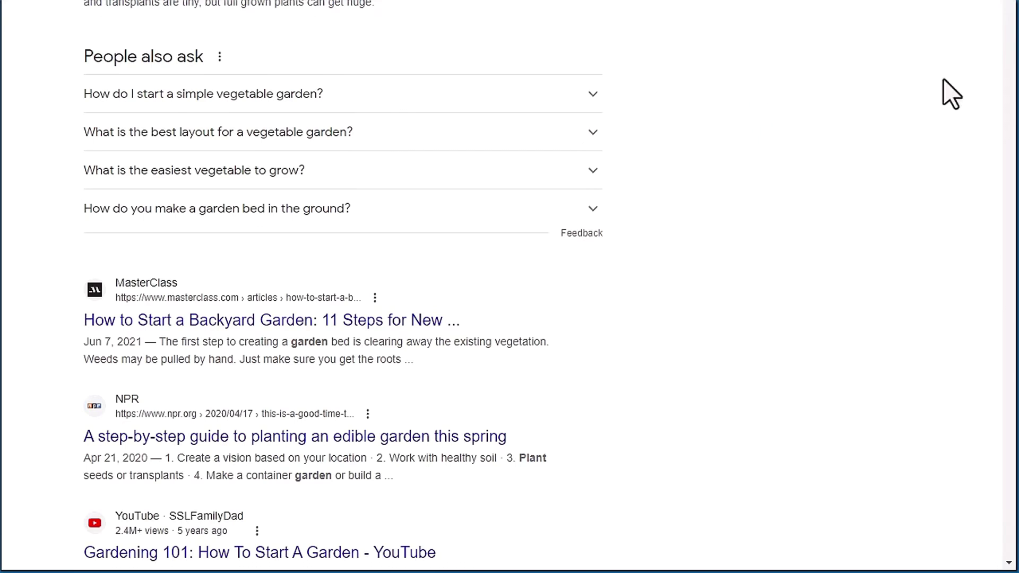
{"action": "scroll", "coordinate": [510, 287], "scroll_direction": "down", "scroll_amount": 1}
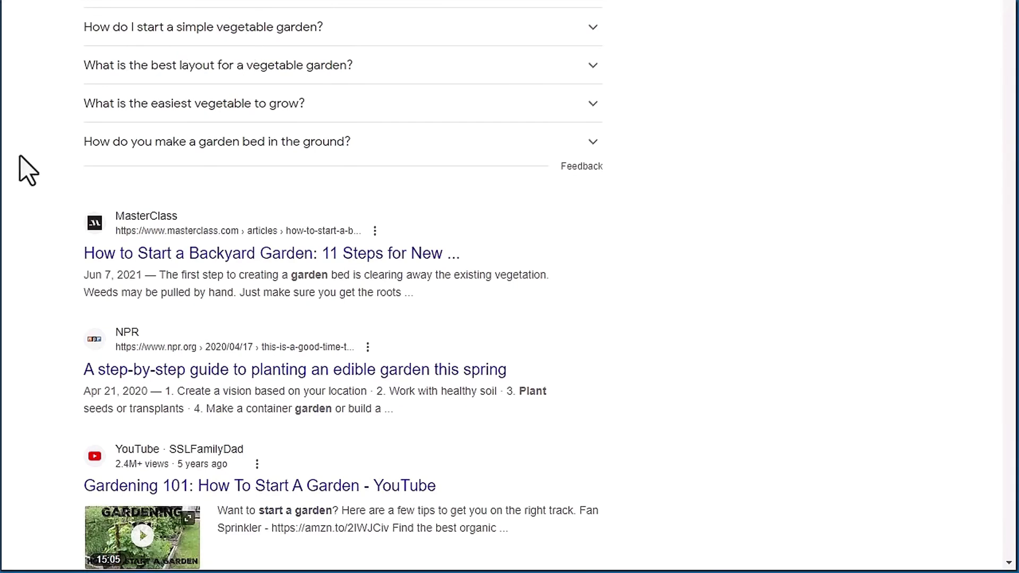
Expand and collapse the simple vegetable garden question repeatedly to load more questions
{"action": "left_click", "coordinate": [334, 30]}
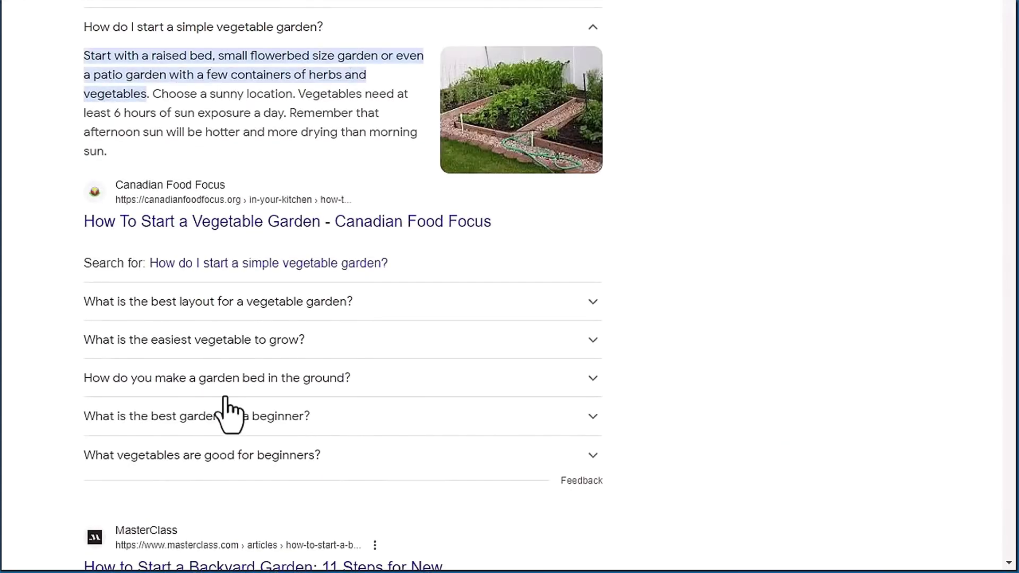
{"action": "left_click", "coordinate": [291, 45]}
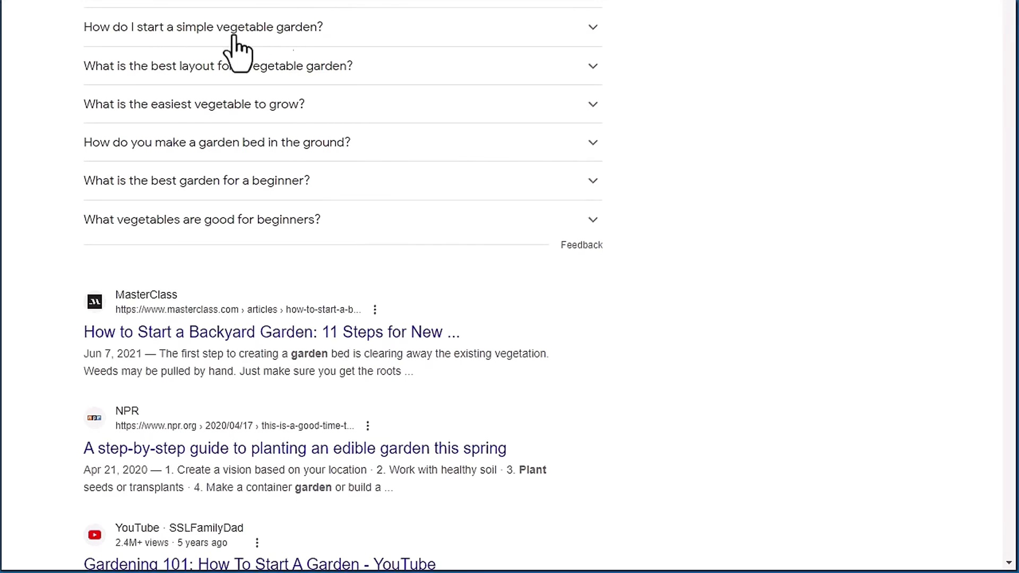
{"action": "left_click", "coordinate": [292, 30]}
{"action": "left_click", "coordinate": [291, 31]}
{"action": "left_click", "coordinate": [292, 31]}
{"action": "left_click", "coordinate": [292, 31]}
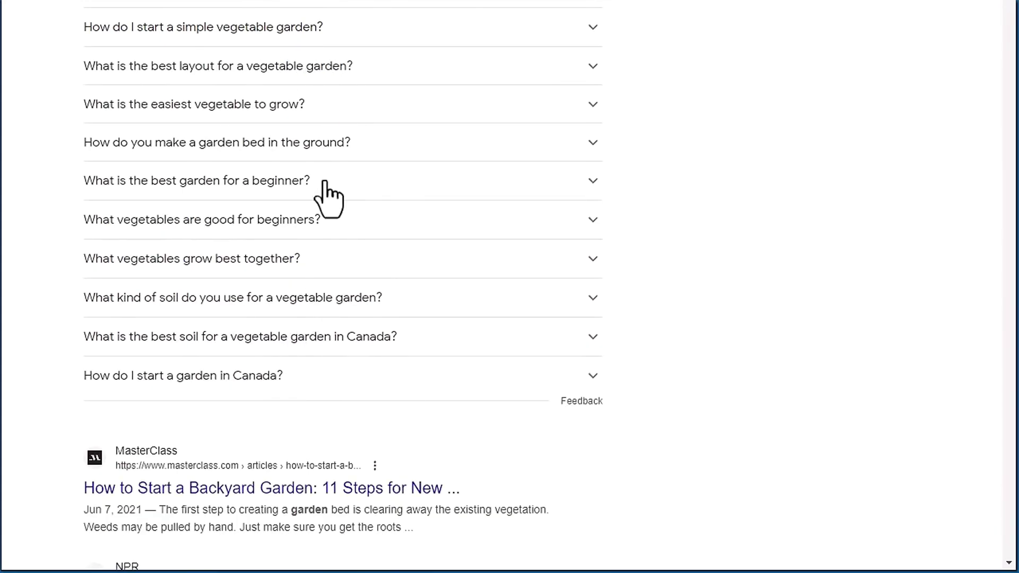
Expand the best layout for a vegetable garden question and scroll back to the question list
{"action": "left_click", "coordinate": [315, 66]}
{"action": "scroll", "coordinate": [714, 152], "scroll_direction": "down", "scroll_amount": 4}
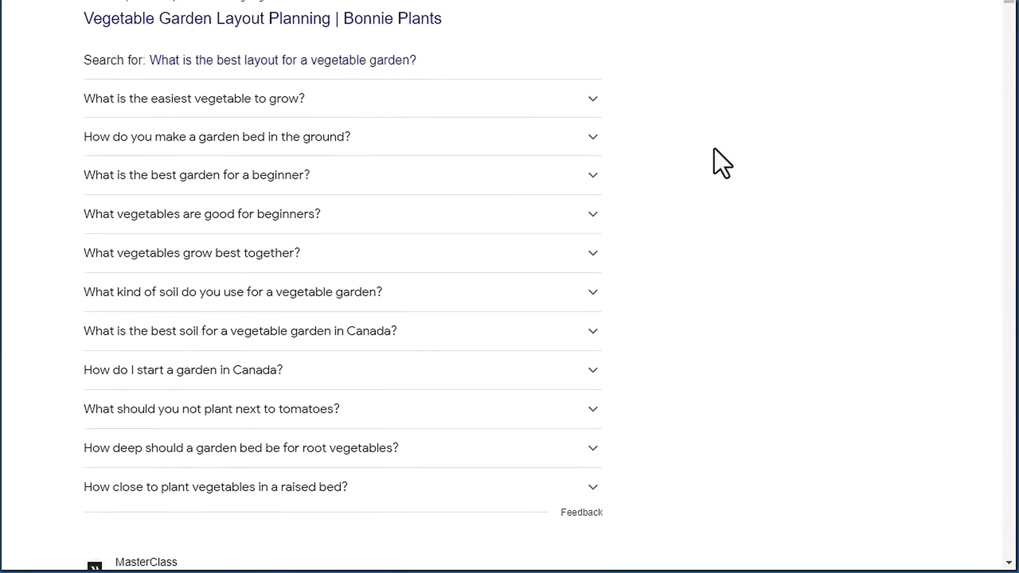
{"action": "scroll", "coordinate": [714, 151], "scroll_direction": "up", "scroll_amount": 3}
{"action": "scroll", "coordinate": [377, 11], "scroll_direction": "down", "scroll_amount": 4}
{"action": "scroll", "coordinate": [379, 10], "scroll_direction": "up", "scroll_amount": 4}
{"action": "scroll", "coordinate": [759, 294], "scroll_direction": "down", "scroll_amount": 4}
{"action": "scroll", "coordinate": [759, 293], "scroll_direction": "down", "scroll_amount": 3}
{"action": "scroll", "coordinate": [759, 293], "scroll_direction": "up", "scroll_amount": 7}
{"action": "scroll", "coordinate": [759, 293], "scroll_direction": "down", "scroll_amount": 1}
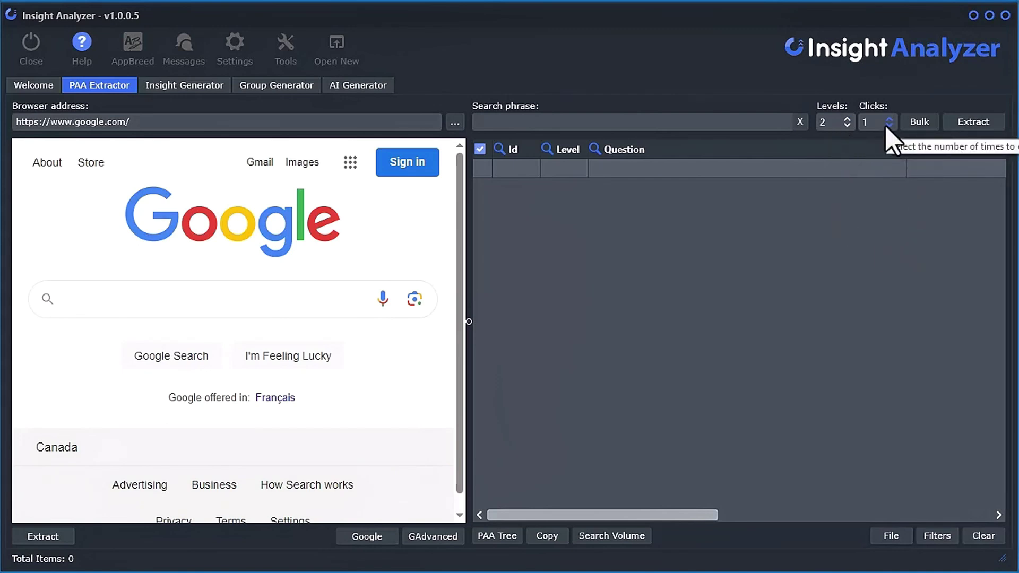
Set the PAA Extractor search phrase to 'puppy training' with Levels 3 and Clicks 3
{"action": "left_click", "coordinate": [573, 124]}
{"action": "type", "text": "puppy training"}
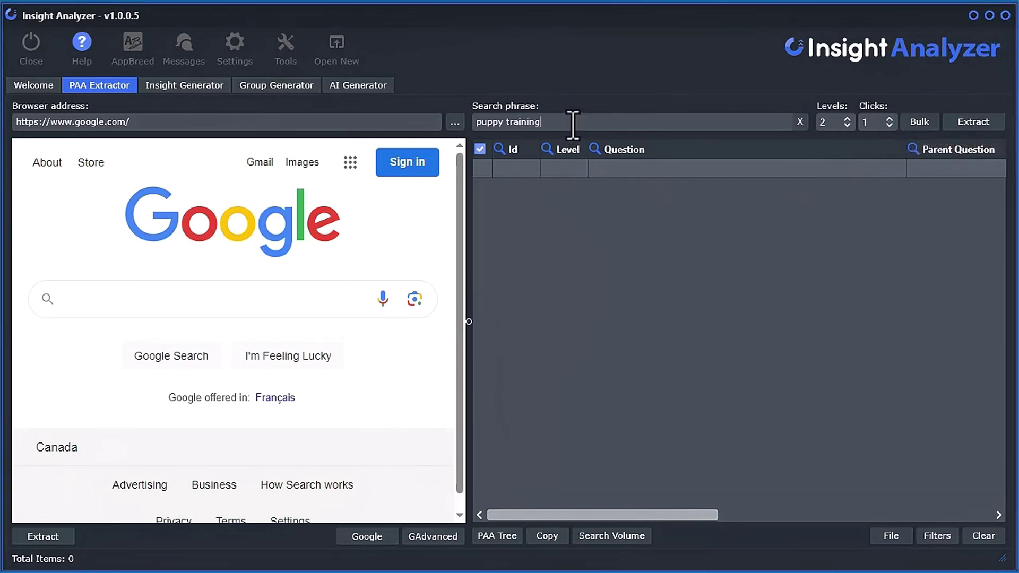
{"action": "left_click", "coordinate": [842, 128]}
{"action": "left_click", "coordinate": [829, 154]}
{"action": "left_click", "coordinate": [881, 126]}
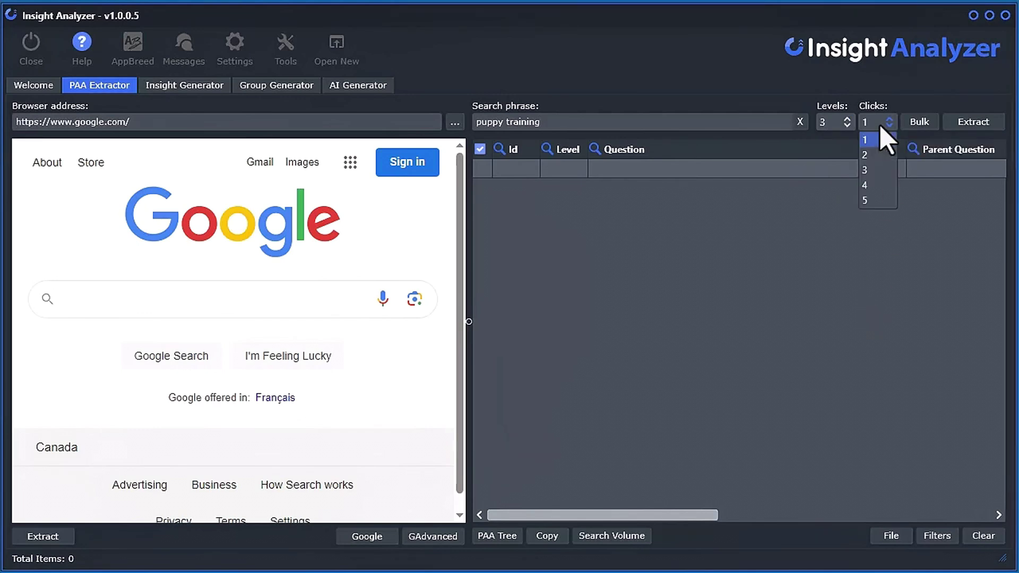
{"action": "left_click", "coordinate": [880, 170]}
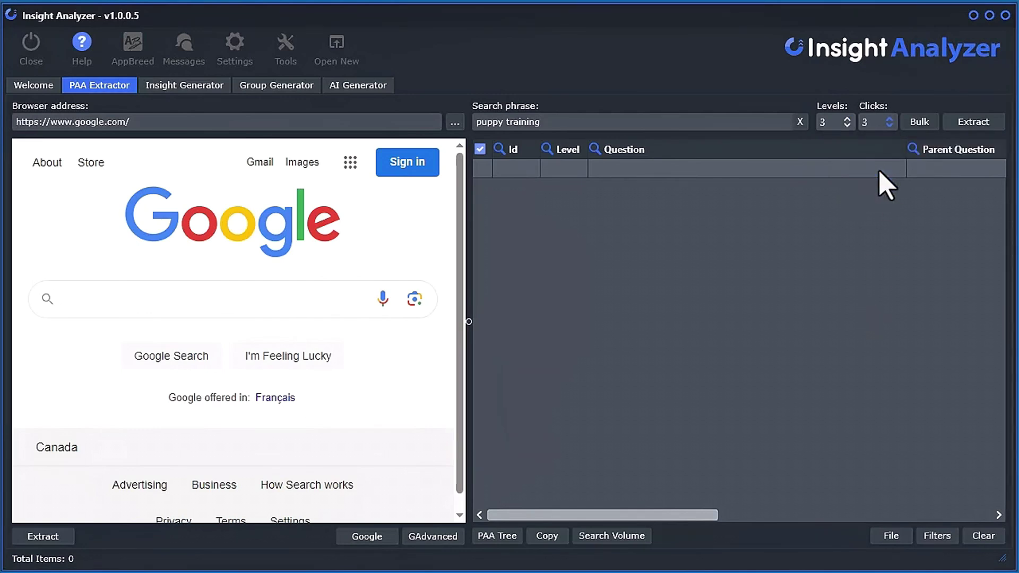
Start the puppy training extraction and dismiss the location permission popup
{"action": "left_click", "coordinate": [985, 123]}
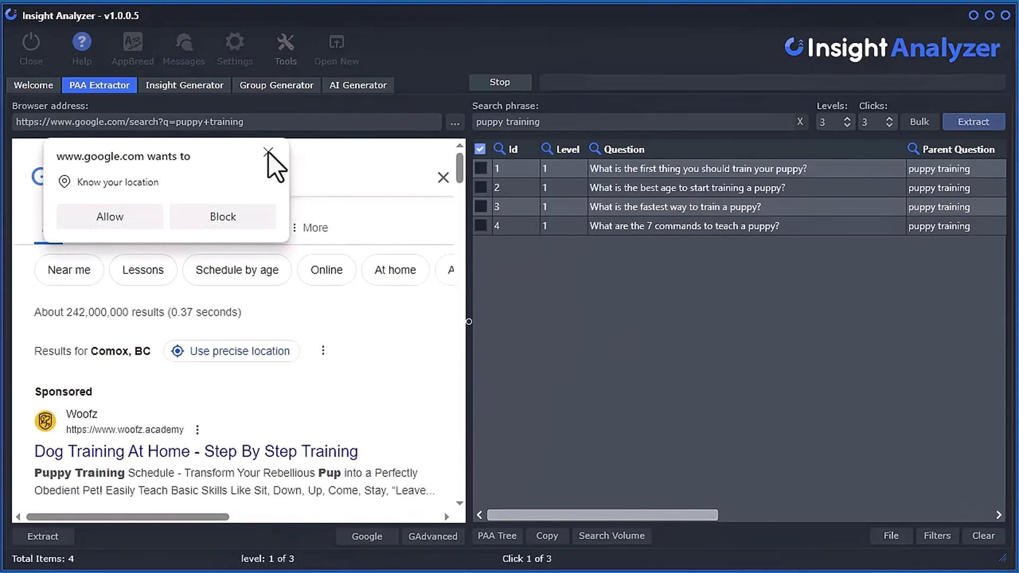
{"action": "left_click", "coordinate": [269, 154]}
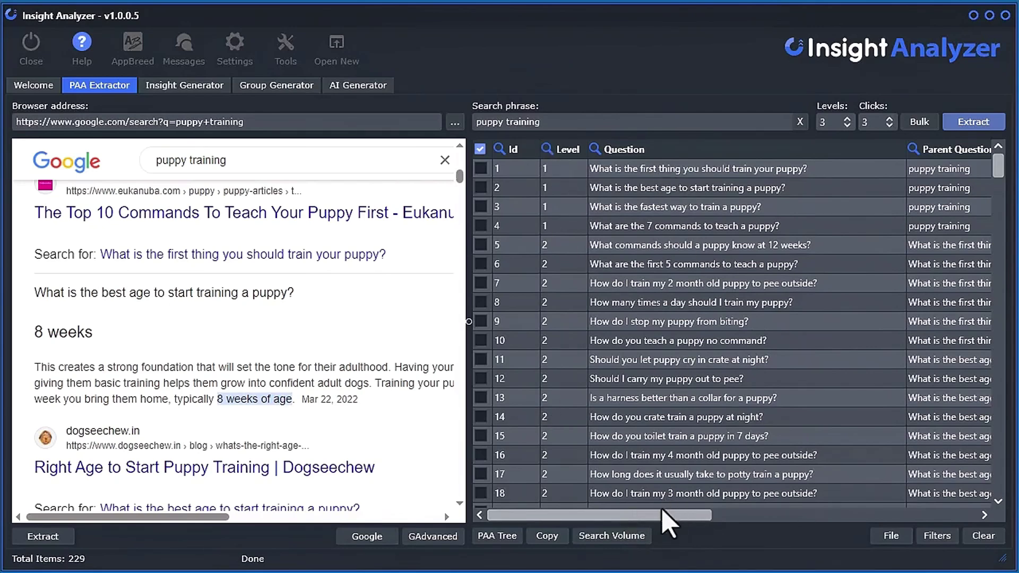
Widen the results grid and scroll through its Link Title, Link and Text columns
{"action": "left_click_drag", "start_coordinate": [651, 516], "coordinate": [802, 520]}
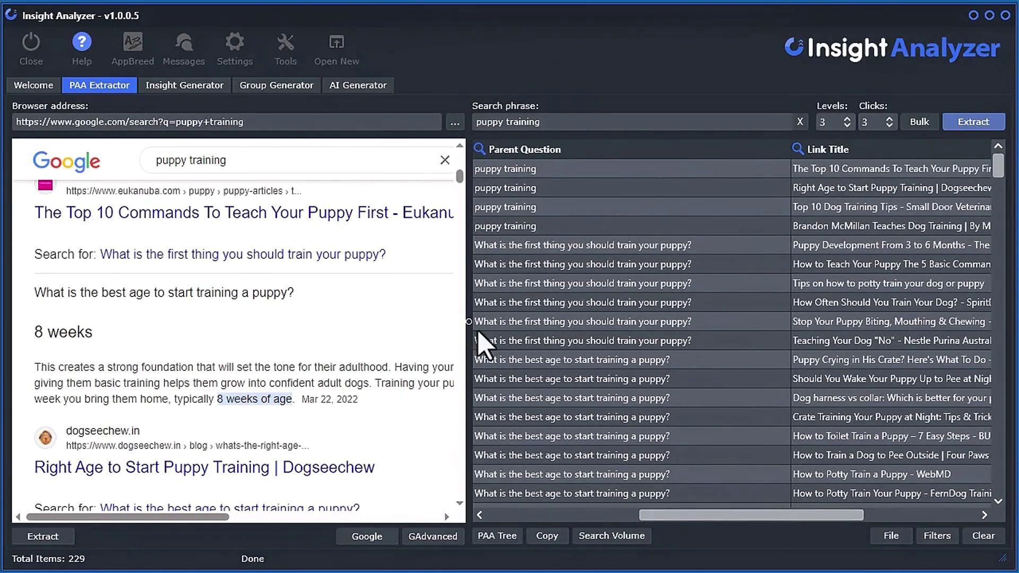
{"action": "left_click_drag", "start_coordinate": [470, 325], "coordinate": [327, 323]}
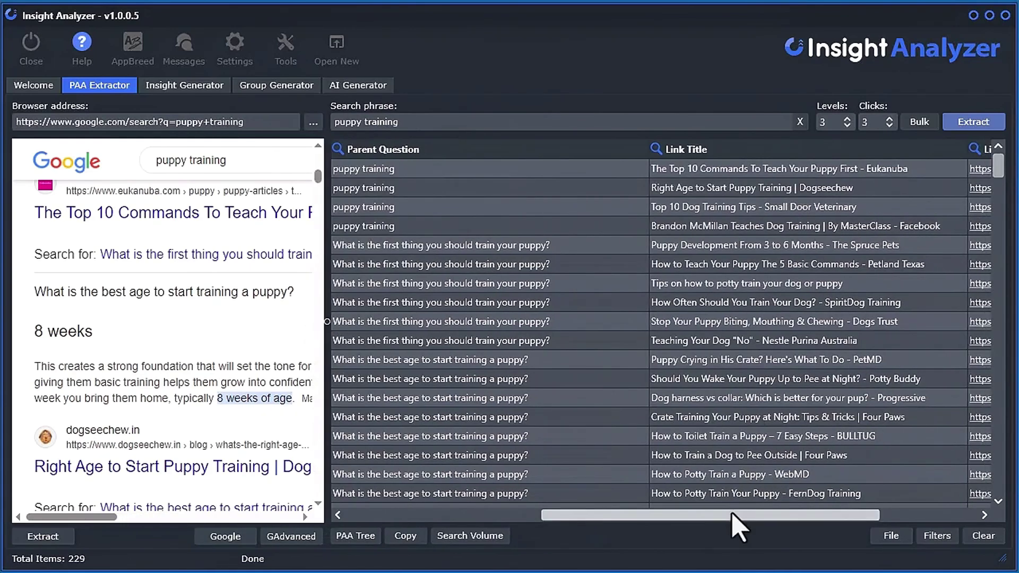
{"action": "left_click_drag", "start_coordinate": [735, 517], "coordinate": [819, 521]}
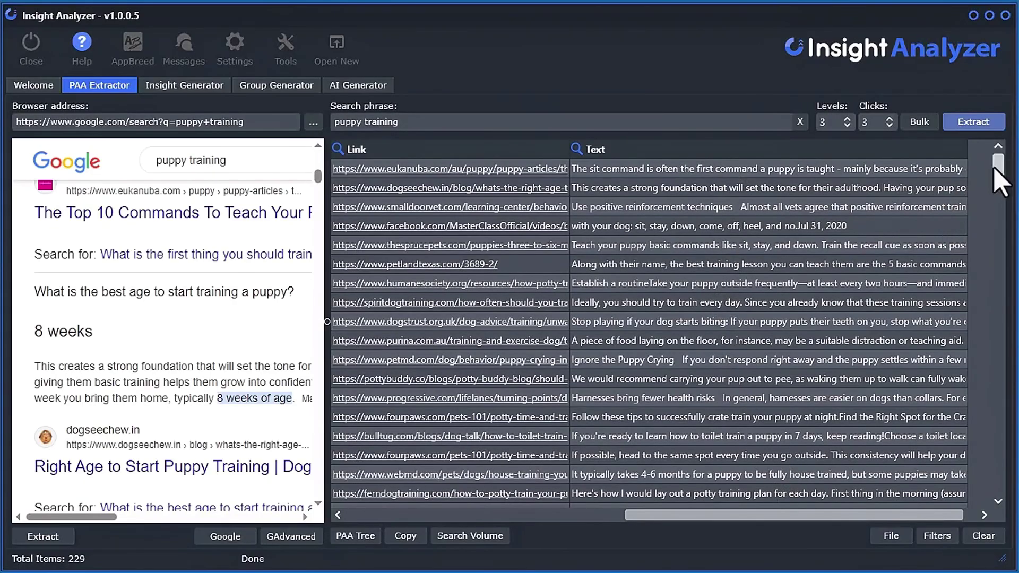
{"action": "left_click_drag", "start_coordinate": [994, 171], "coordinate": [990, 295]}
{"action": "left_click", "coordinate": [651, 245]}
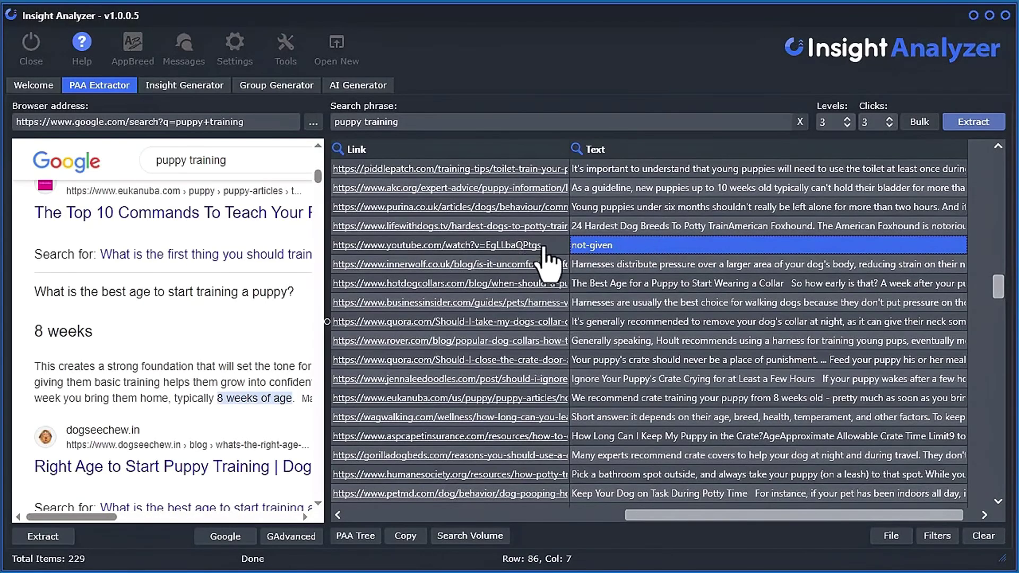
{"action": "left_click_drag", "start_coordinate": [999, 286], "coordinate": [910, 296]}
{"action": "left_click_drag", "start_coordinate": [802, 515], "coordinate": [499, 523]}
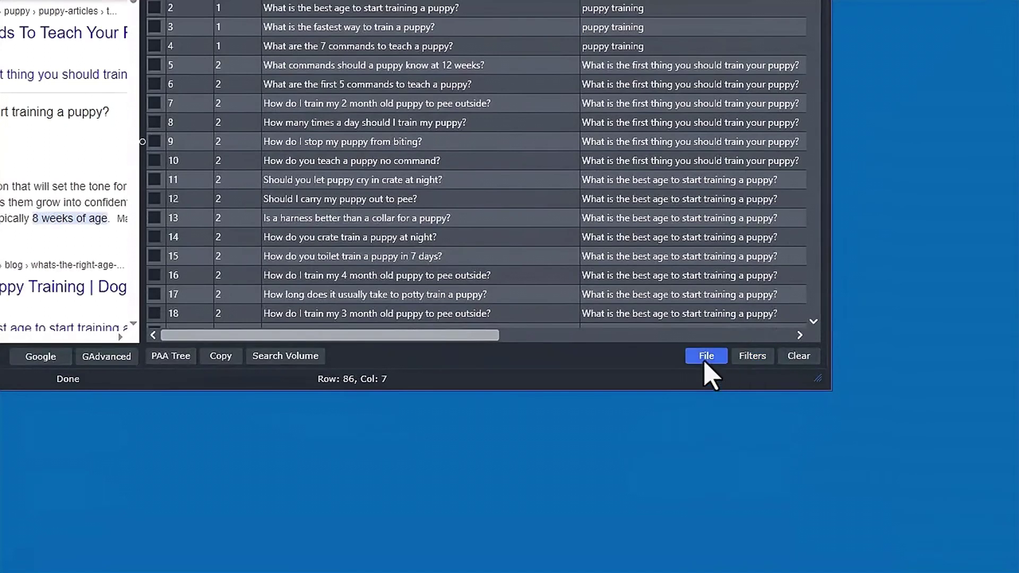
Save the extracted results as the project file 'puppy training.pedf'
{"action": "left_click", "coordinate": [890, 538]}
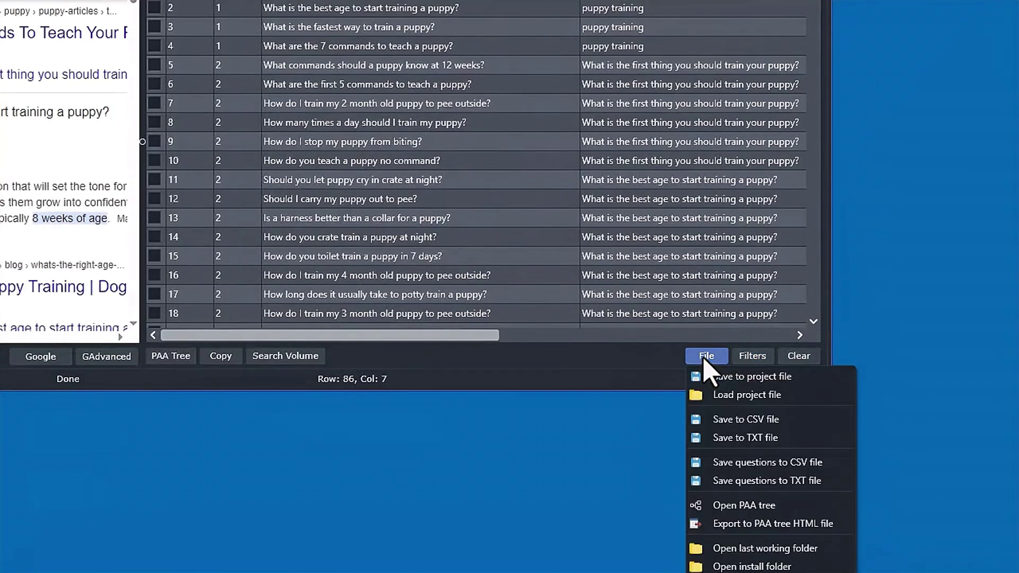
{"action": "left_click", "coordinate": [765, 382]}
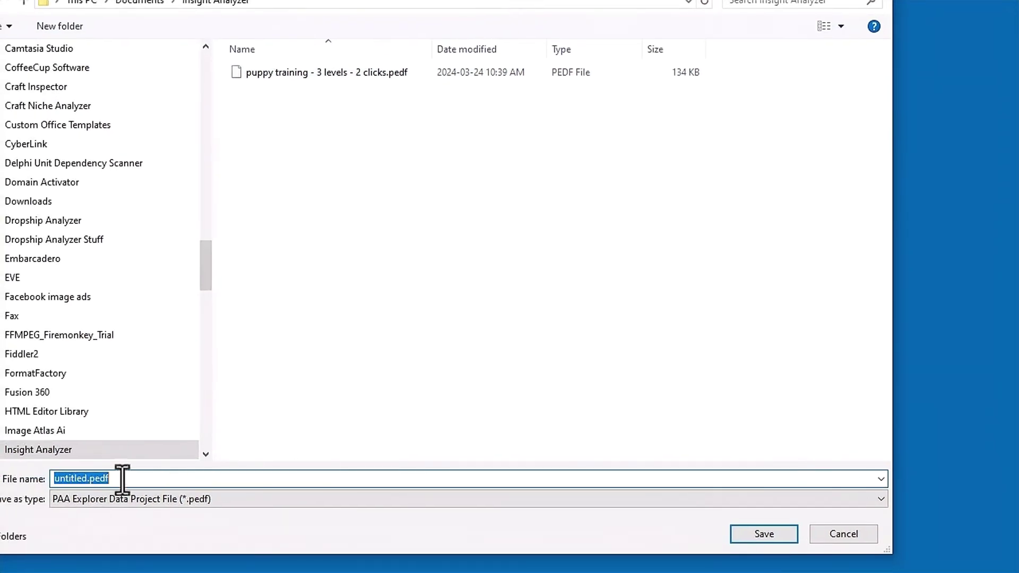
{"action": "left_click", "coordinate": [0, 480]}
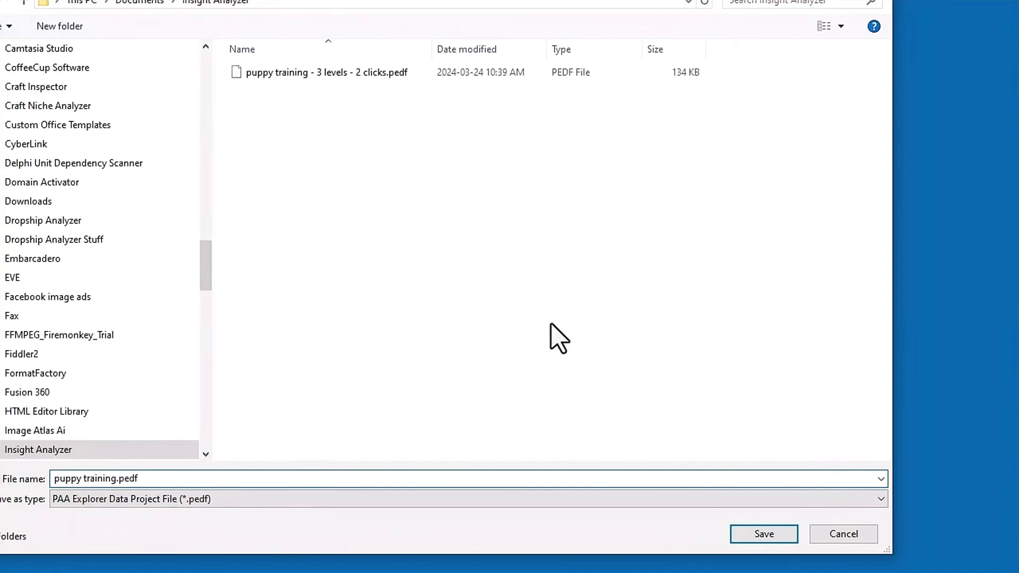
{"action": "left_click", "coordinate": [768, 537]}
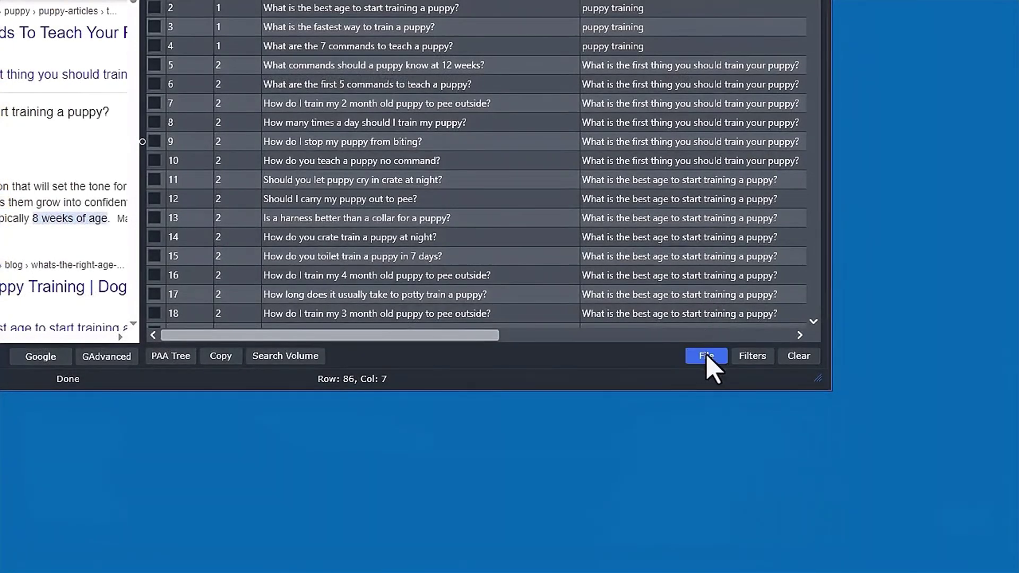
Open the File menu and close it again without exporting
{"action": "left_click", "coordinate": [714, 358]}
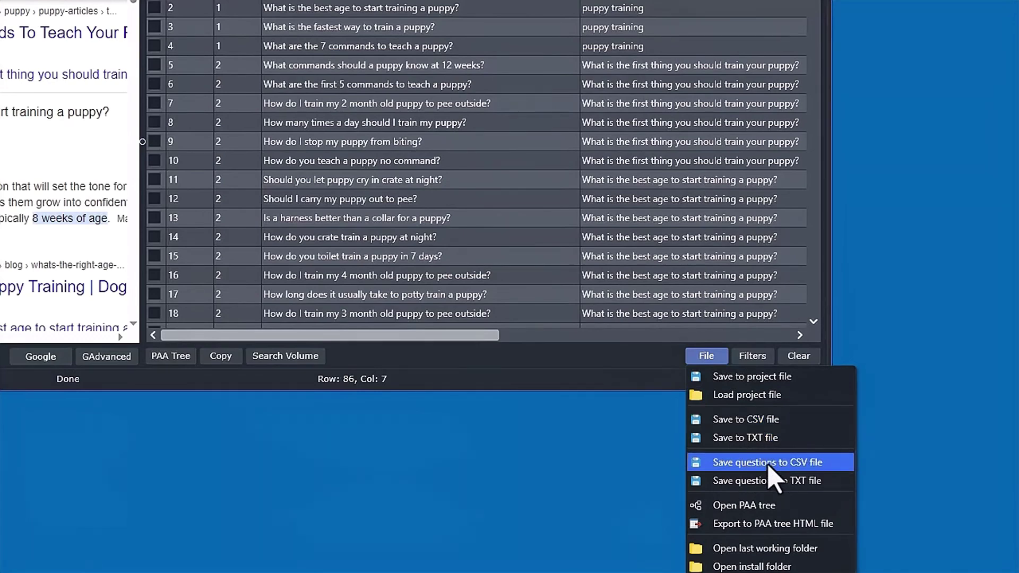
{"action": "key", "text": "Escape"}
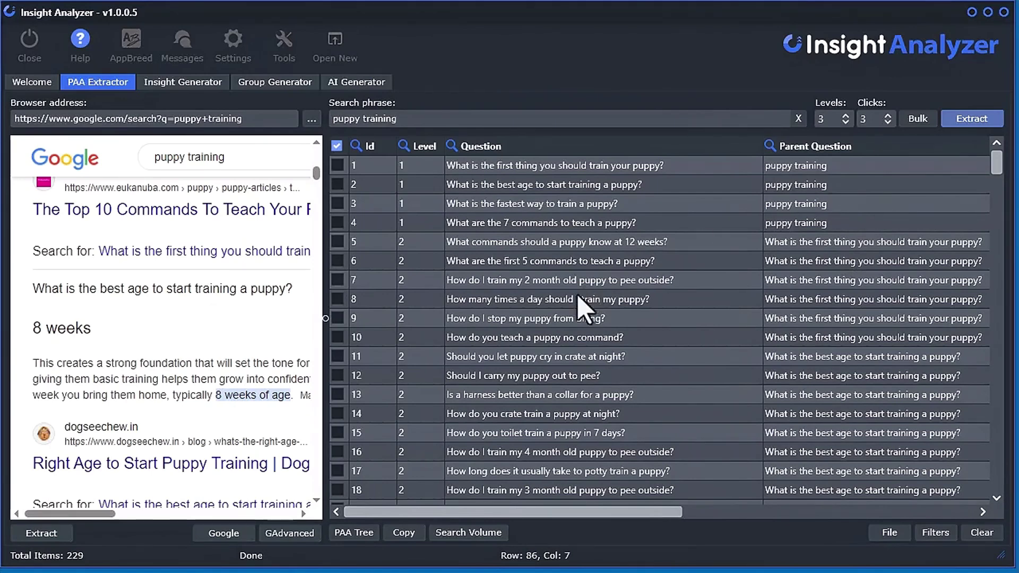
Open the PAA Question Tree and enlarge its window to fill the screen
{"action": "left_click", "coordinate": [353, 533]}
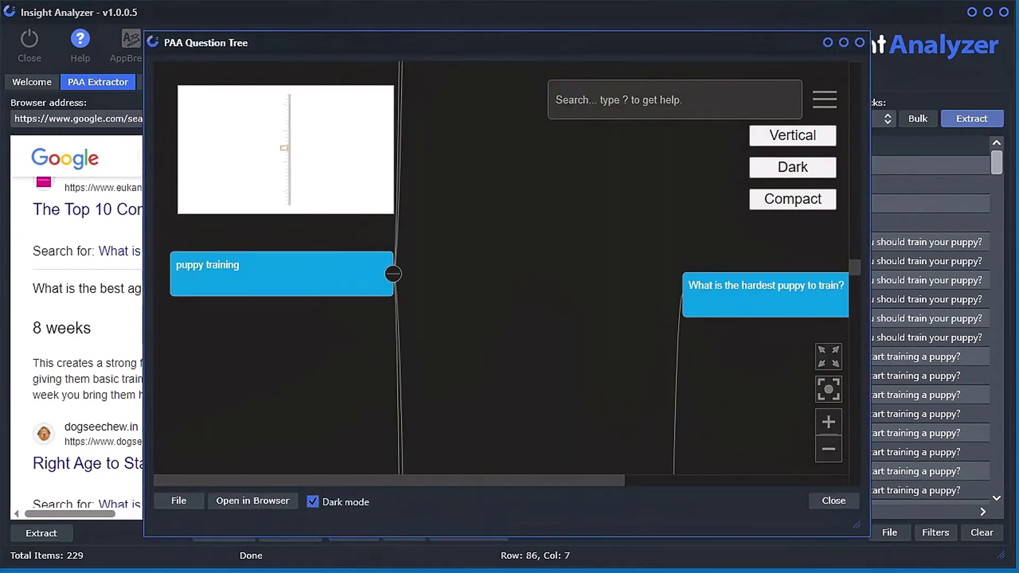
{"action": "left_click_drag", "start_coordinate": [572, 45], "coordinate": [479, 22]}
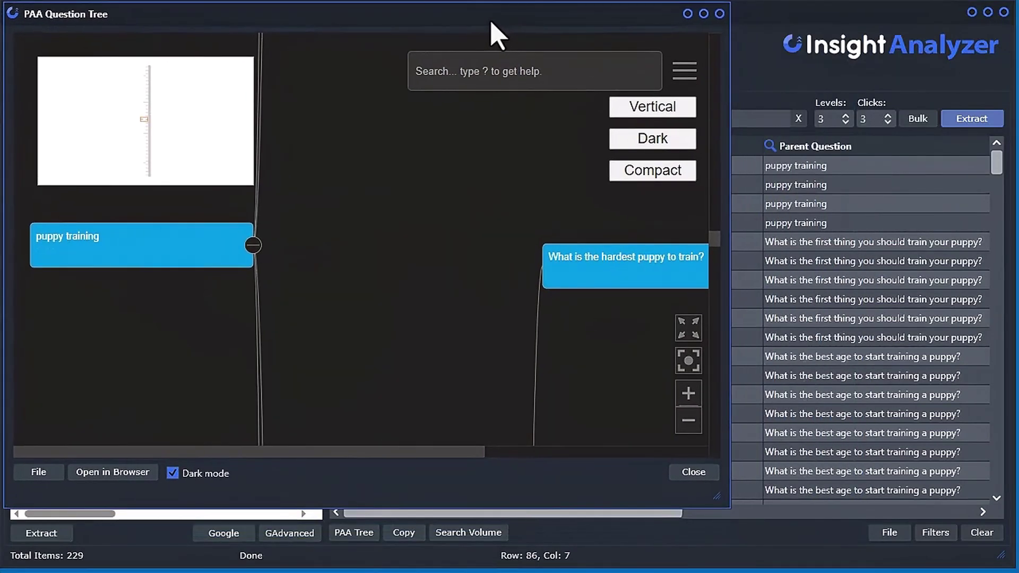
{"action": "left_click_drag", "start_coordinate": [709, 496], "coordinate": [998, 559]}
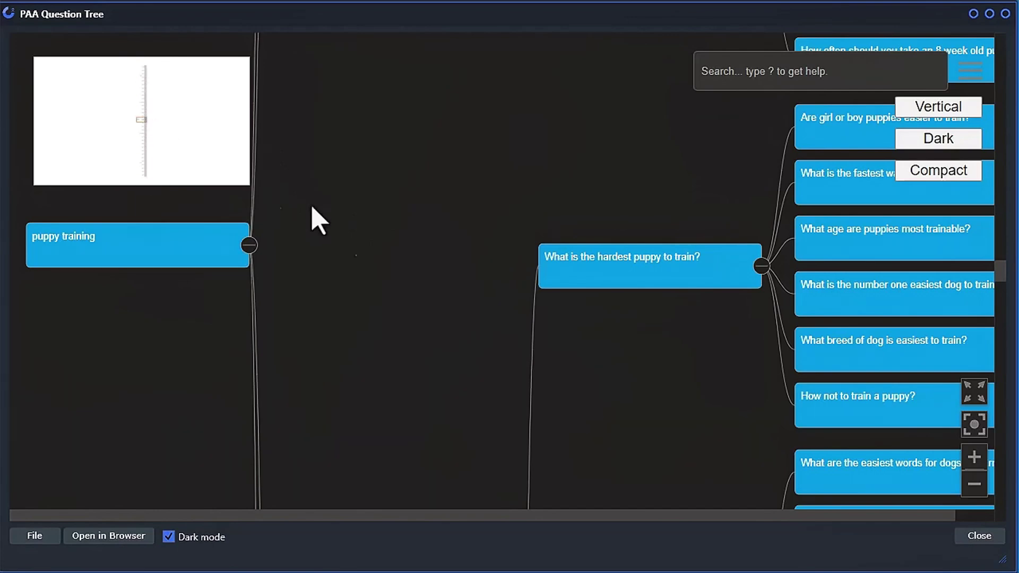
Switch the tree to the compact layout and zoom in until the question boxes are legible
{"action": "scroll", "coordinate": [467, 309], "scroll_direction": "down", "scroll_amount": 10}
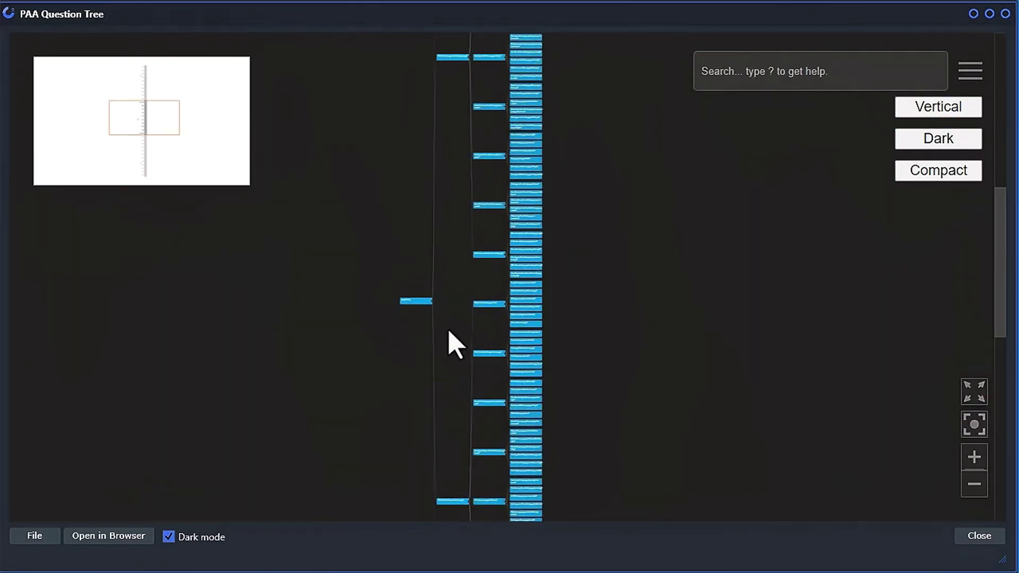
{"action": "left_click_drag", "start_coordinate": [1001, 330], "coordinate": [991, 136]}
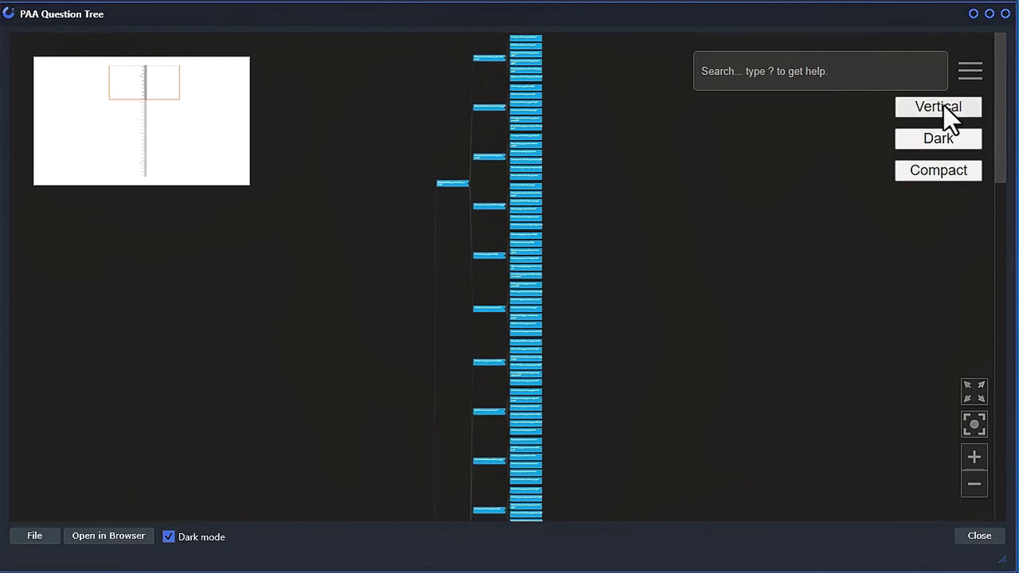
{"action": "left_click", "coordinate": [935, 173]}
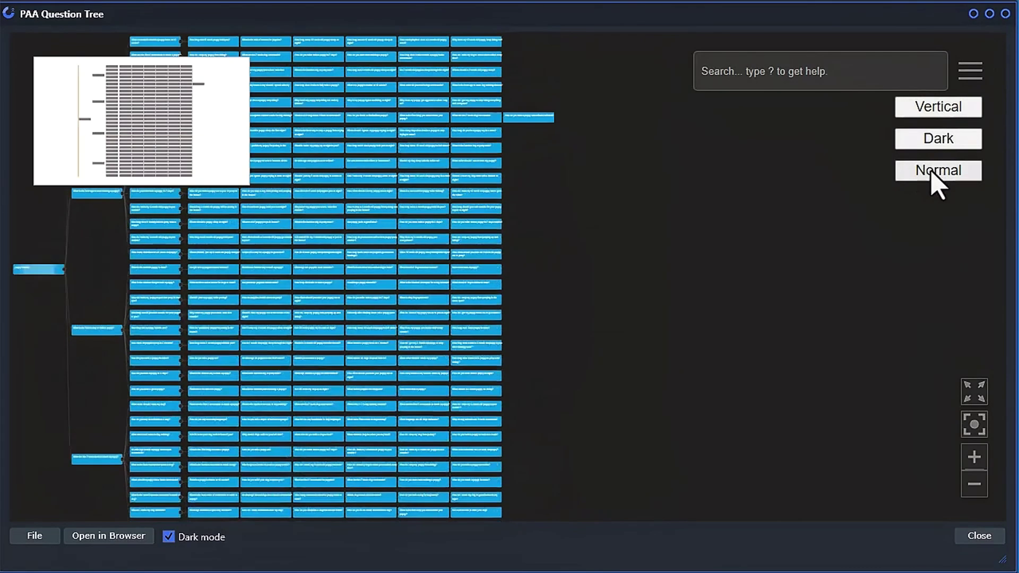
{"action": "scroll", "coordinate": [345, 353], "scroll_direction": "up", "scroll_amount": 5}
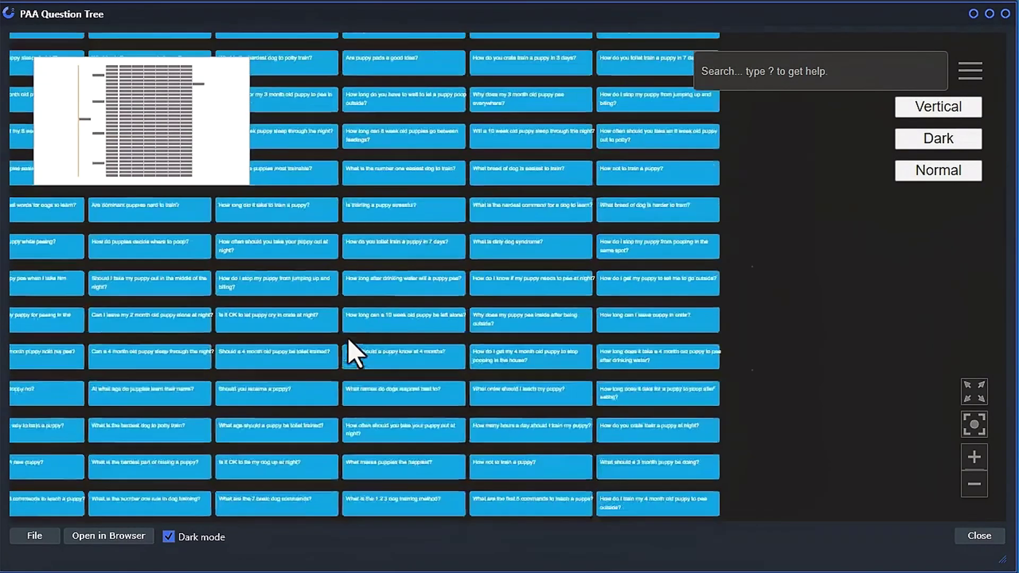
{"action": "scroll", "coordinate": [335, 355], "scroll_direction": "up", "scroll_amount": 2}
{"action": "left_click_drag", "start_coordinate": [288, 343], "coordinate": [894, 454]}
Open the source article for 'What is the hardest puppy to train?' in Chrome, then return to the tree
{"action": "right_click", "coordinate": [894, 454]}
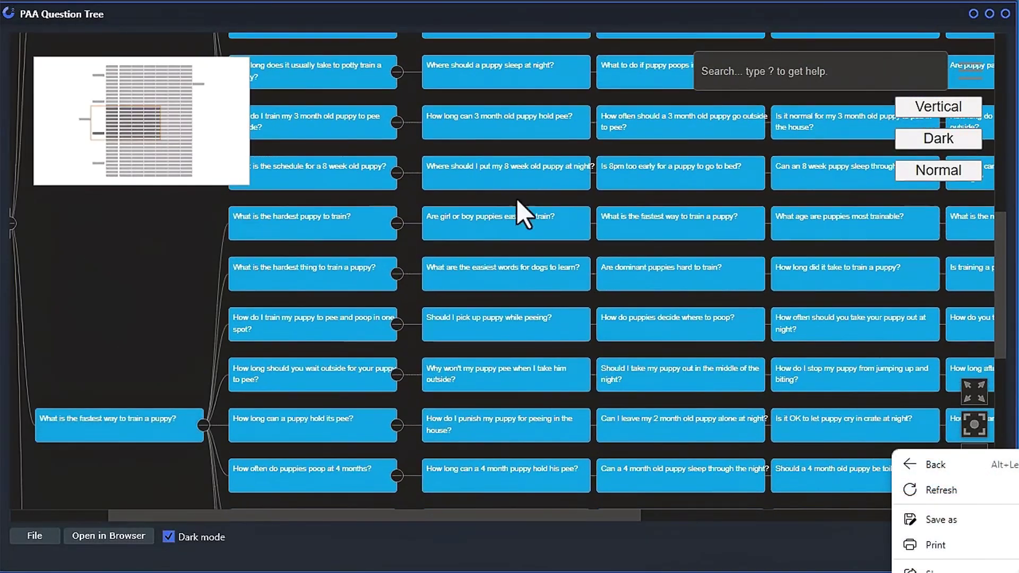
{"action": "left_click", "coordinate": [314, 234]}
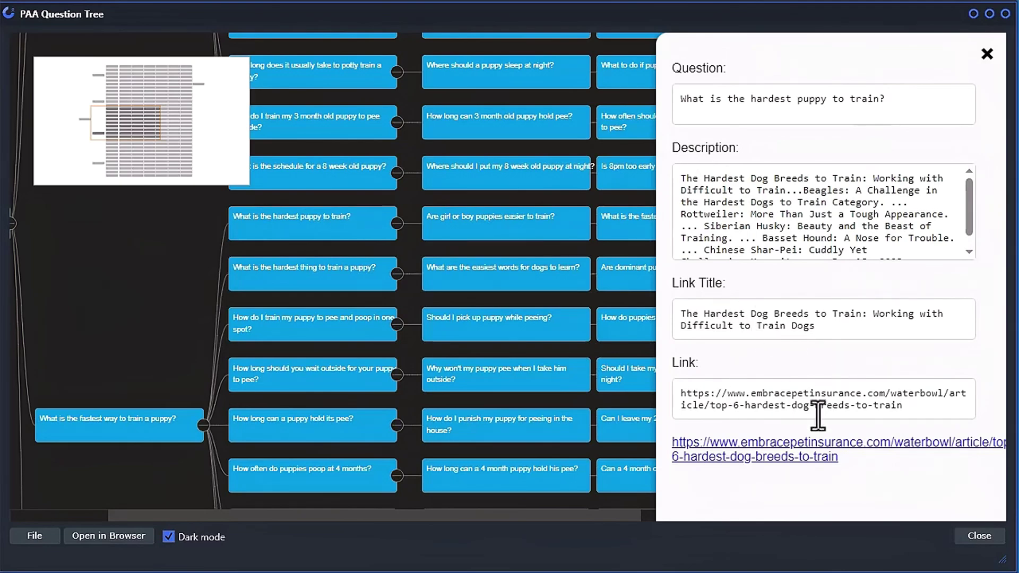
{"action": "left_click", "coordinate": [783, 450]}
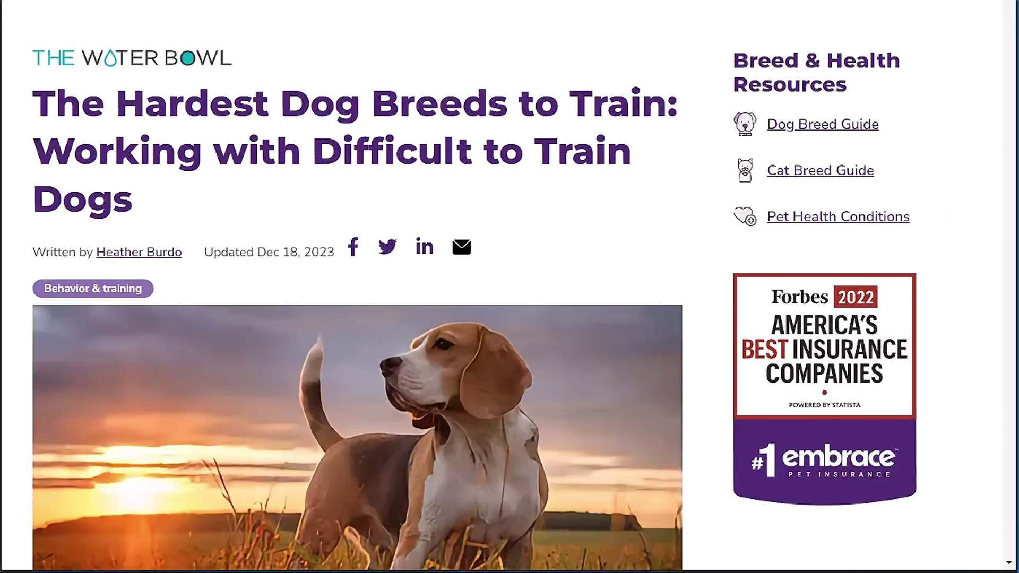
{"action": "key", "text": "F11"}
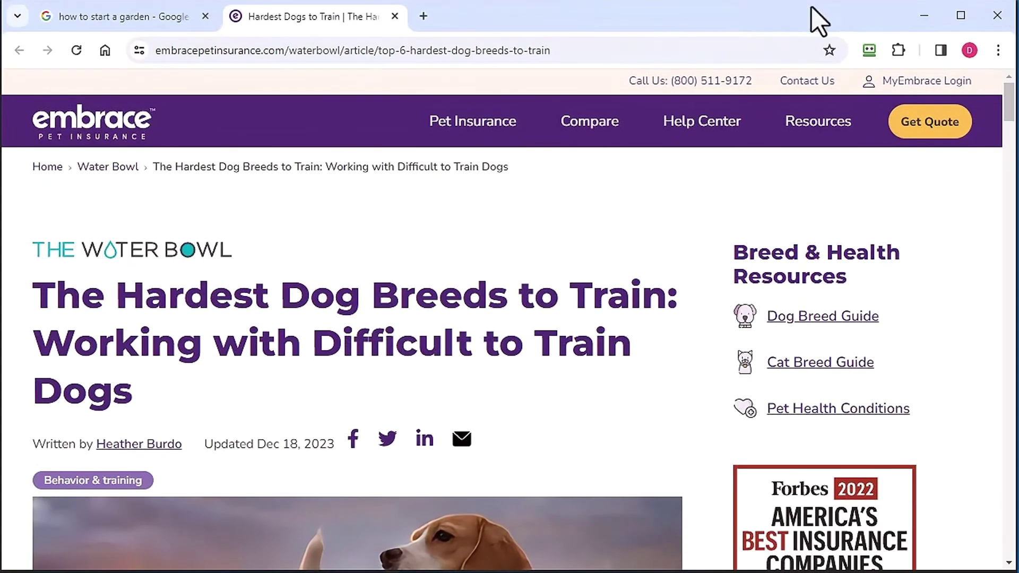
{"action": "left_click", "coordinate": [936, 19]}
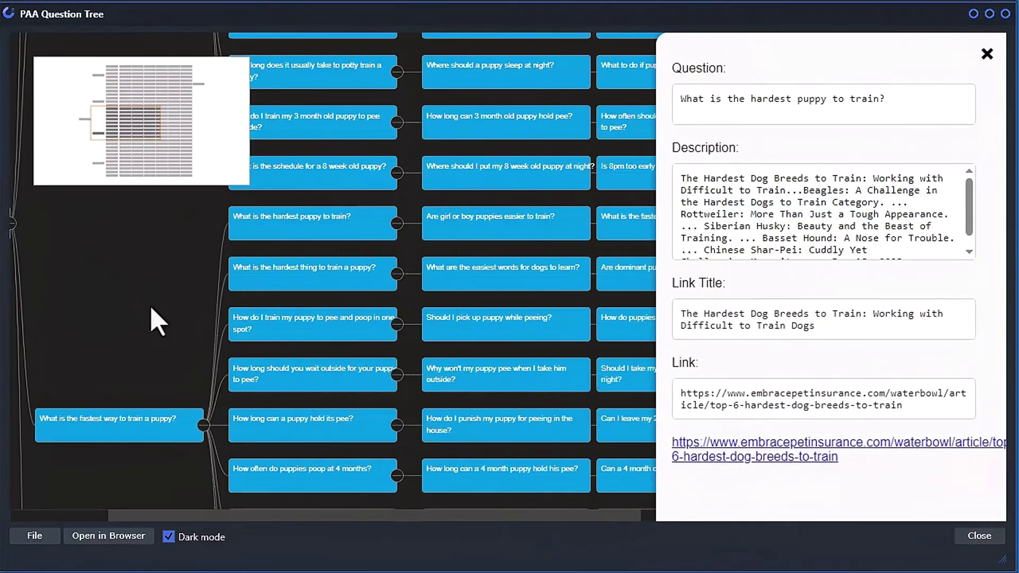
{"action": "key", "text": "Escape"}
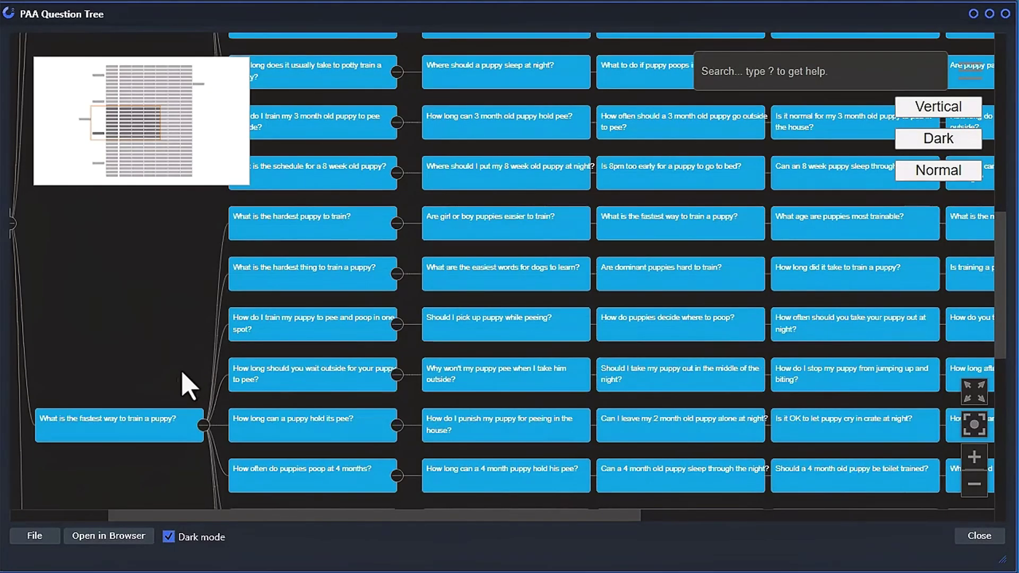
{"action": "left_click_drag", "start_coordinate": [182, 393], "coordinate": [207, 340]}
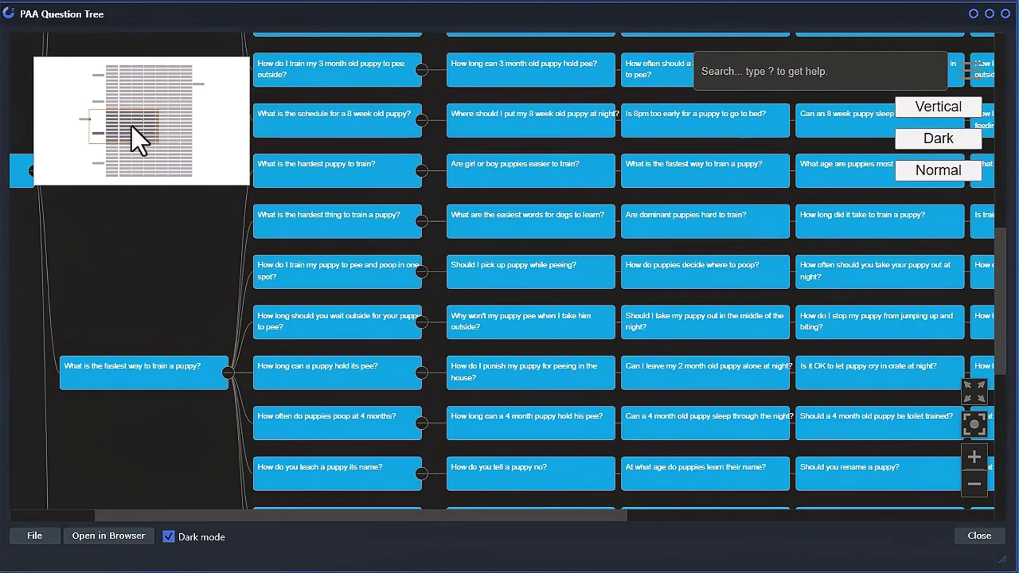
Try vertical and horizontal layouts, then turn off compact mode and zoom into the hardest-puppy branch
{"action": "left_click_drag", "start_coordinate": [131, 126], "coordinate": [132, 132]}
{"action": "left_click_drag", "start_coordinate": [56, 80], "coordinate": [70, 88]}
{"action": "mouse_move", "coordinate": [141, 133]}
{"action": "left_mouse_down"}
{"action": "mouse_move", "coordinate": [125, 96]}
{"action": "mouse_move", "coordinate": [175, 86]}
{"action": "mouse_move", "coordinate": [136, 118]}
{"action": "left_mouse_up"}
{"action": "left_click", "coordinate": [934, 108]}
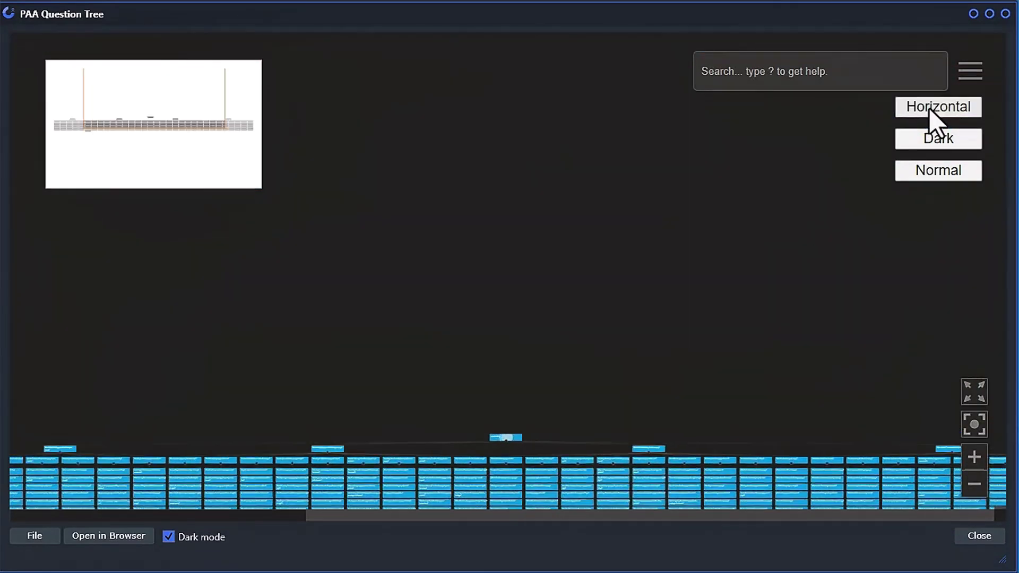
{"action": "left_click", "coordinate": [932, 111]}
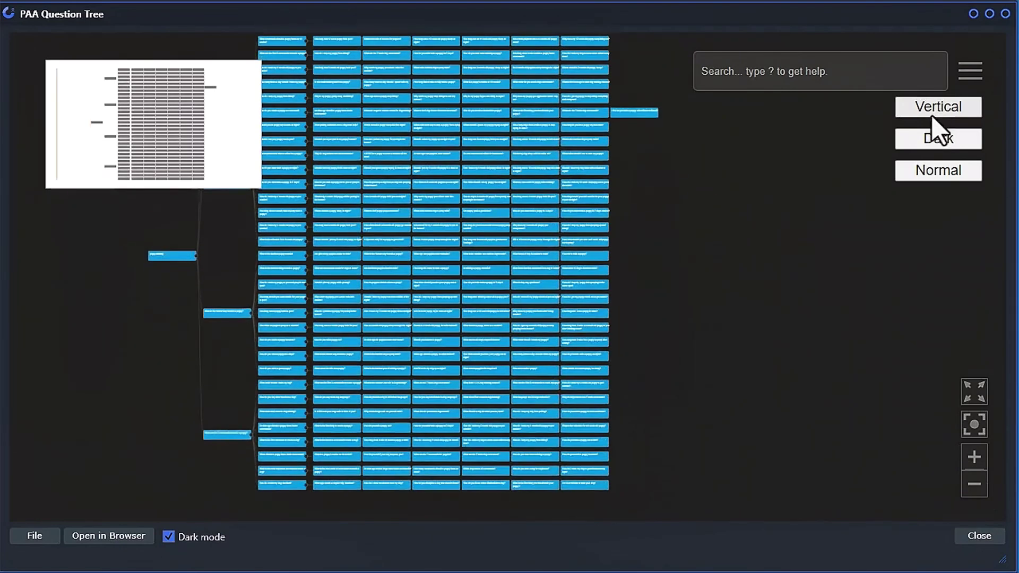
{"action": "left_click", "coordinate": [948, 171]}
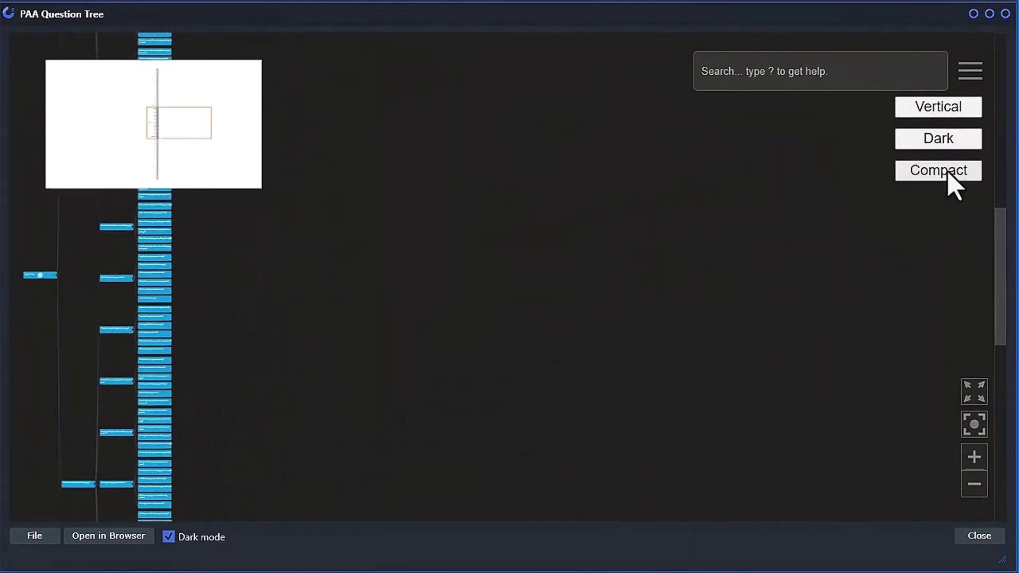
{"action": "left_click_drag", "start_coordinate": [121, 280], "coordinate": [328, 313]}
{"action": "scroll", "coordinate": [428, 360], "scroll_direction": "up", "scroll_amount": 8}
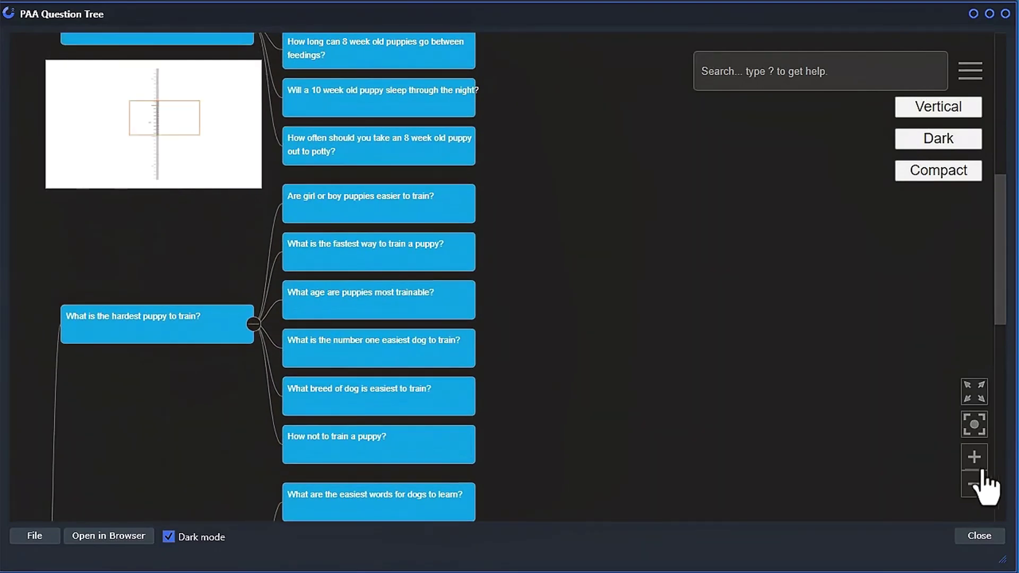
View the question tree as an HTML page in Chrome, zoomed out and panned
{"action": "left_click", "coordinate": [87, 537]}
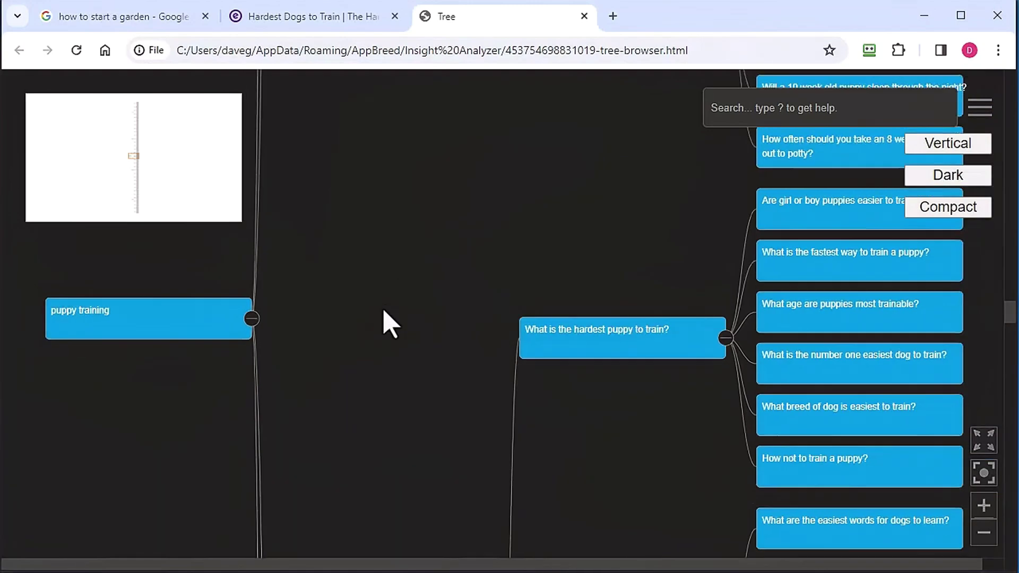
{"action": "scroll", "coordinate": [383, 323], "scroll_direction": "down", "scroll_amount": 5}
{"action": "left_click_drag", "start_coordinate": [742, 317], "coordinate": [637, 428]}
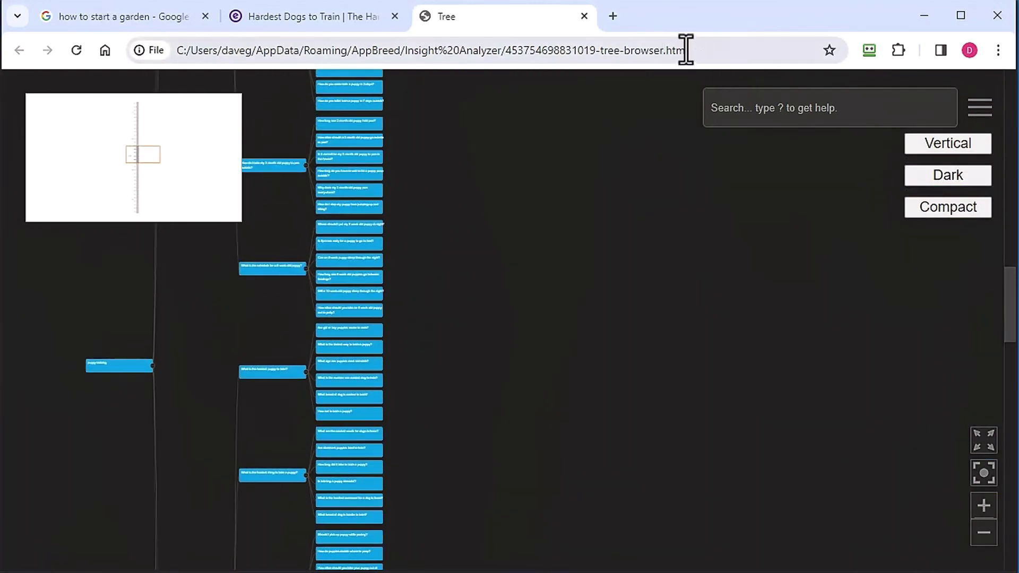
Minimize Chrome and close the PAA Question Tree window without saving
{"action": "left_click", "coordinate": [924, 15]}
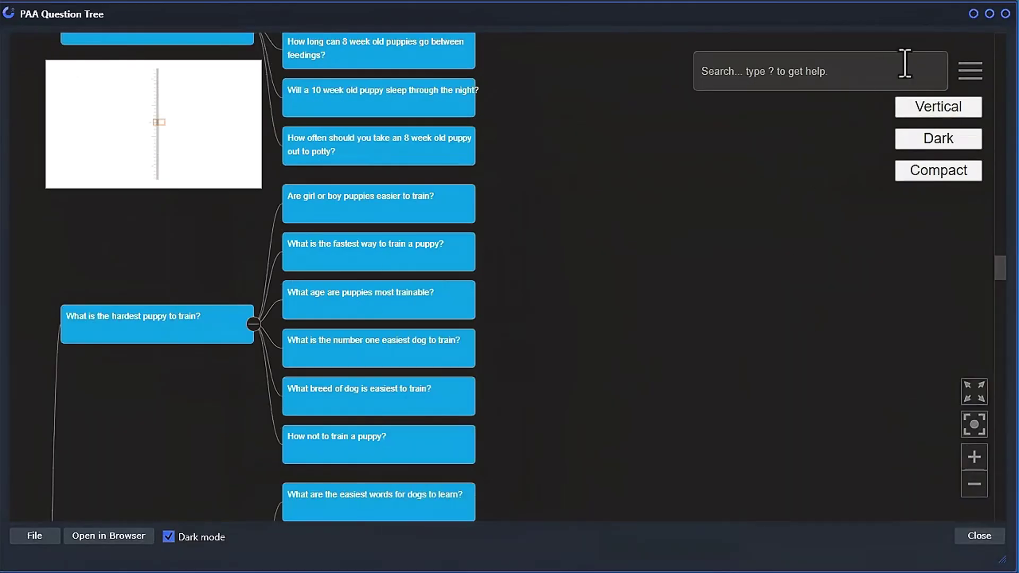
{"action": "left_click", "coordinate": [43, 540]}
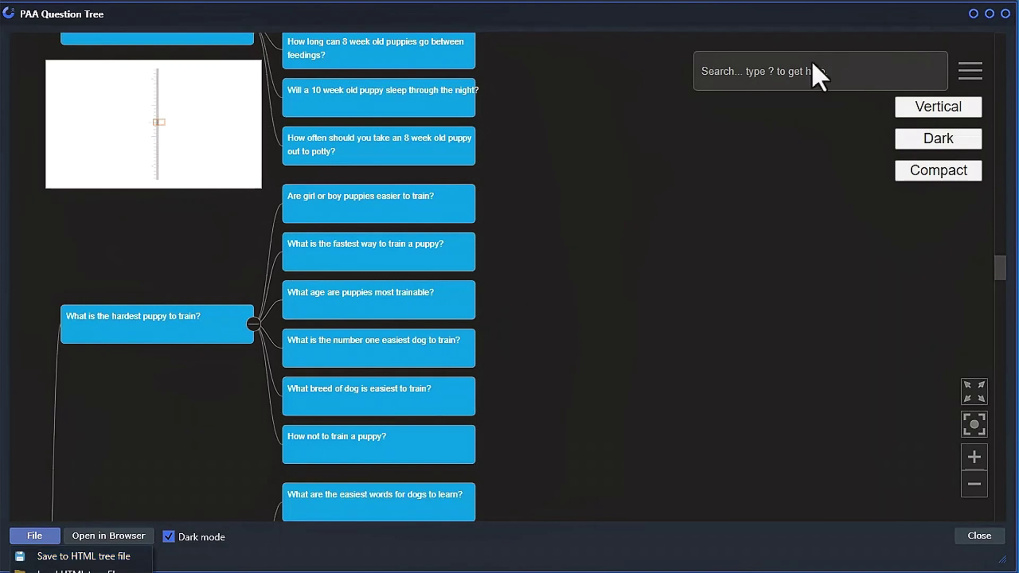
{"action": "left_click", "coordinate": [974, 18]}
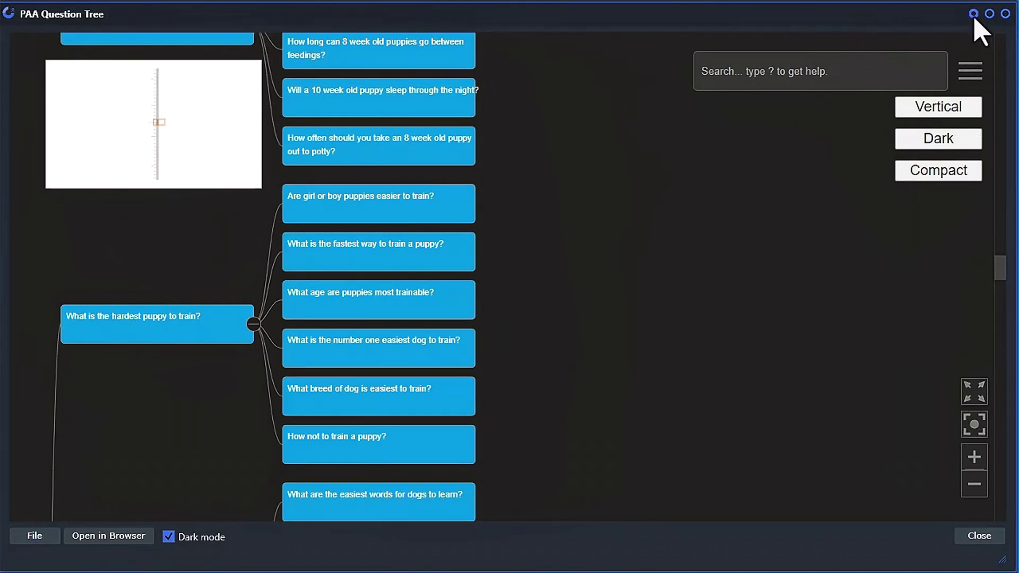
{"action": "left_click", "coordinate": [975, 15]}
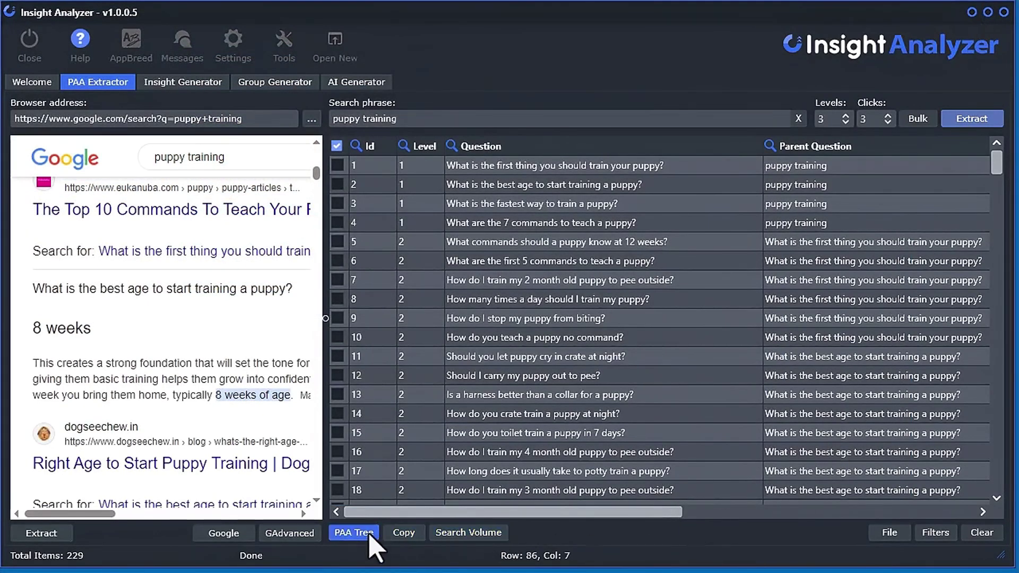
Export the PAA tree via File and save it as question-tree.html
{"action": "left_click", "coordinate": [892, 536]}
{"action": "left_click", "coordinate": [687, 24]}
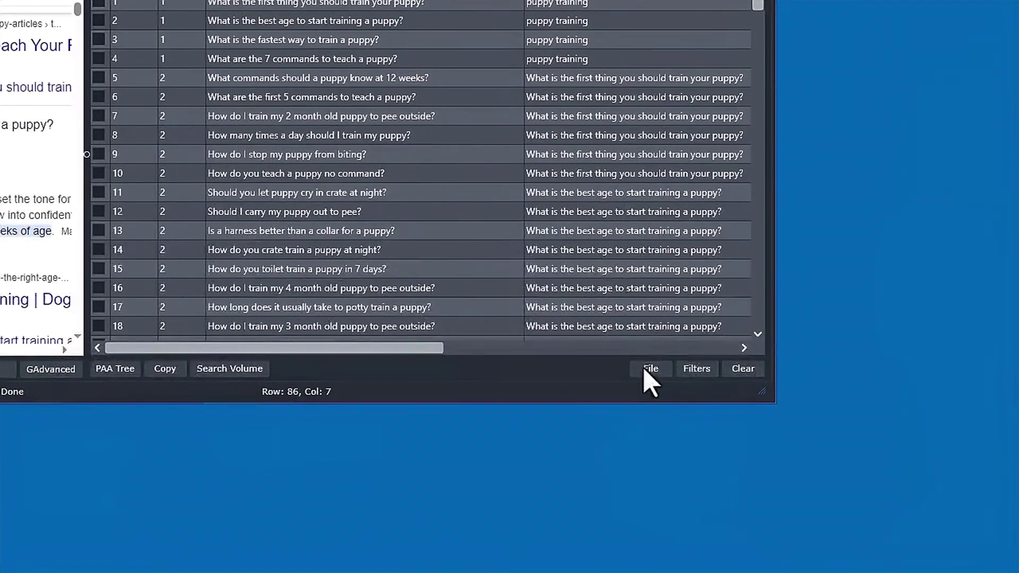
{"action": "left_click", "coordinate": [649, 369]}
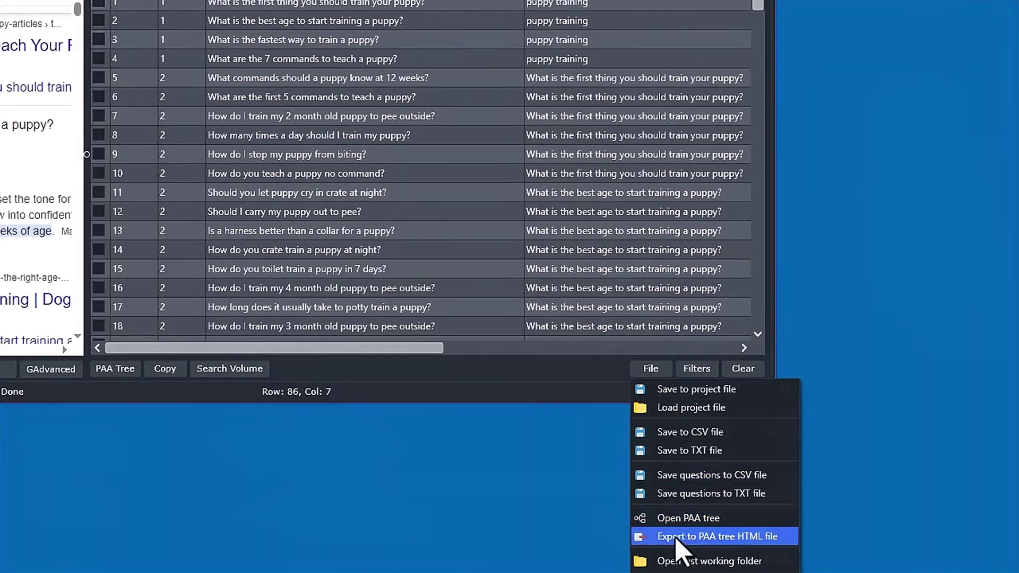
{"action": "left_click", "coordinate": [721, 537]}
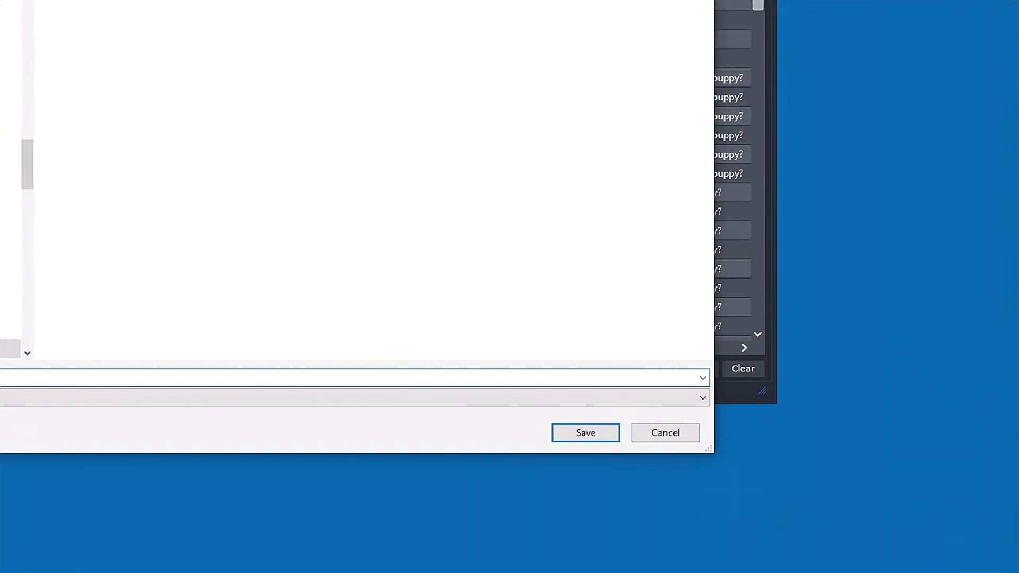
{"action": "left_click", "coordinate": [589, 435]}
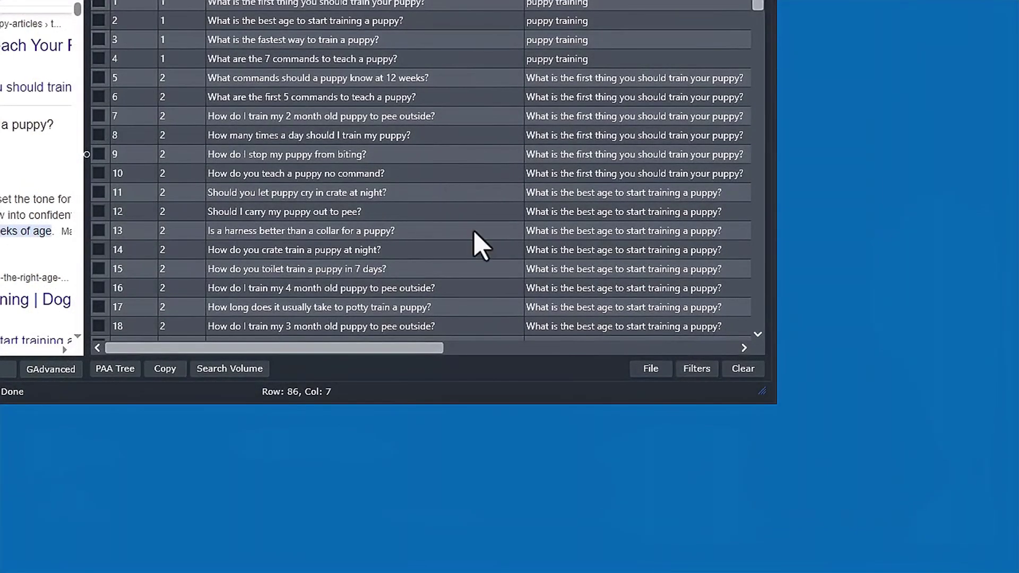
Open the working Insight Analyzer folder and select question-tree.html
{"action": "left_click", "coordinate": [660, 374]}
{"action": "left_click", "coordinate": [710, 562]}
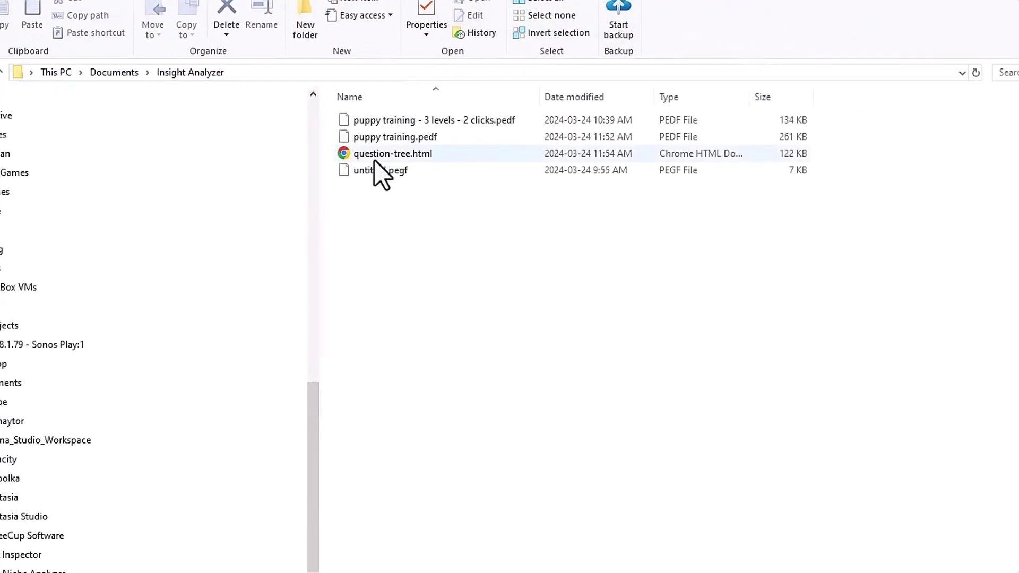
{"action": "left_click", "coordinate": [375, 158]}
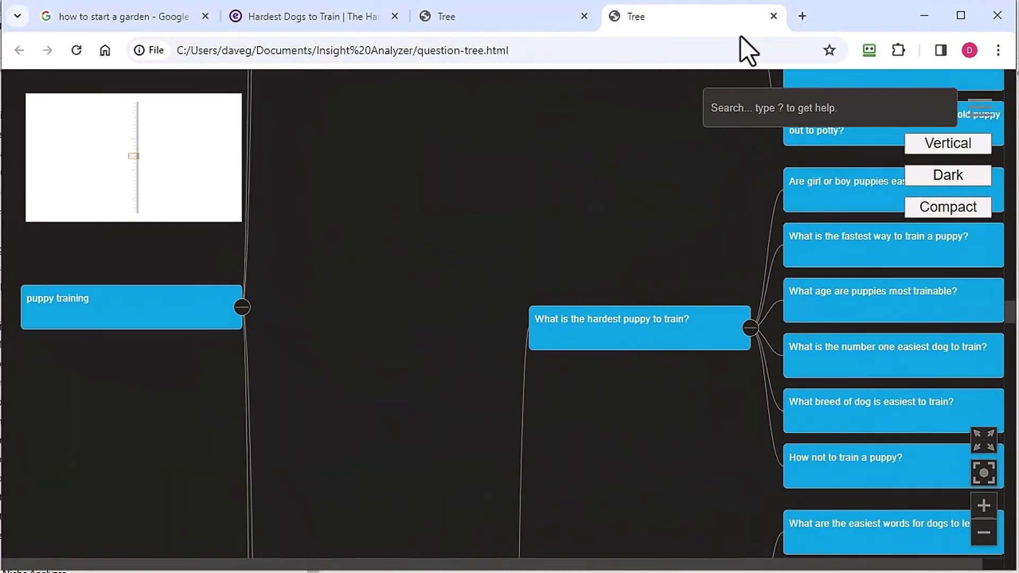
{"action": "left_click", "coordinate": [773, 16]}
{"action": "left_click", "coordinate": [925, 16]}
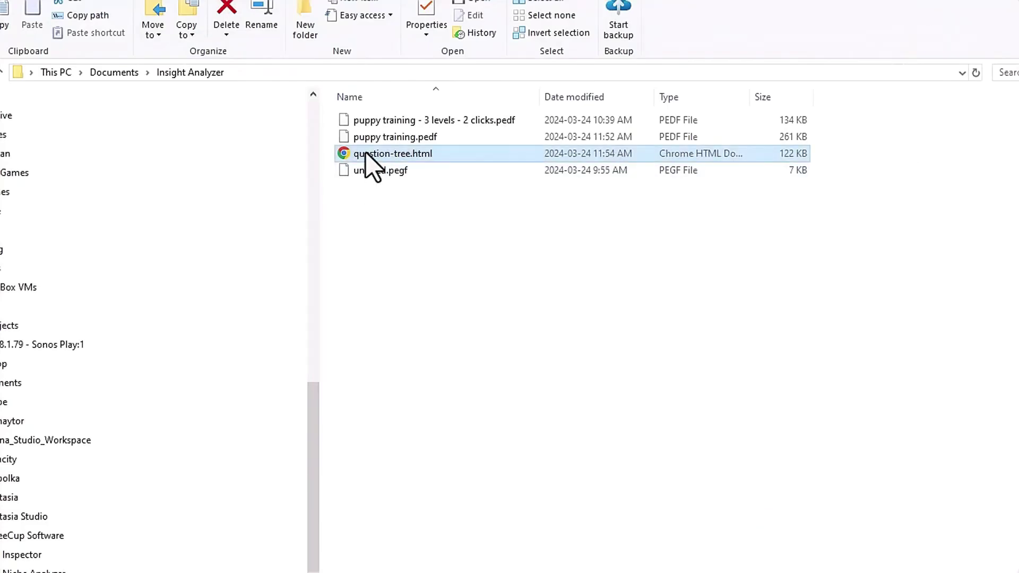
Compress question-tree.html into question-tree.zip with Send to > Compressed (zipped) folder
{"action": "right_click", "coordinate": [372, 166]}
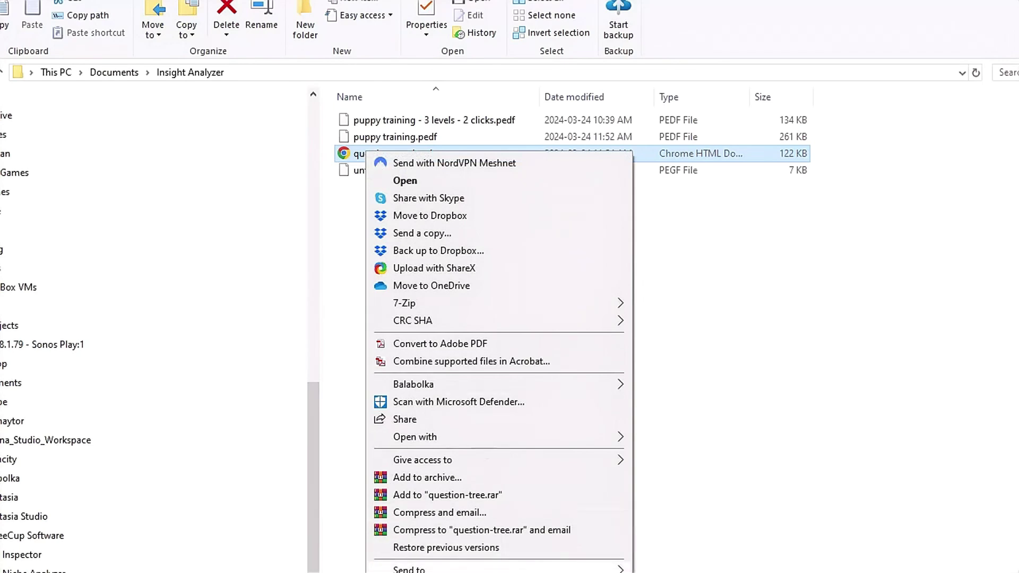
{"action": "mouse_move", "coordinate": [419, 569]}
{"action": "left_click", "coordinate": [690, 571]}
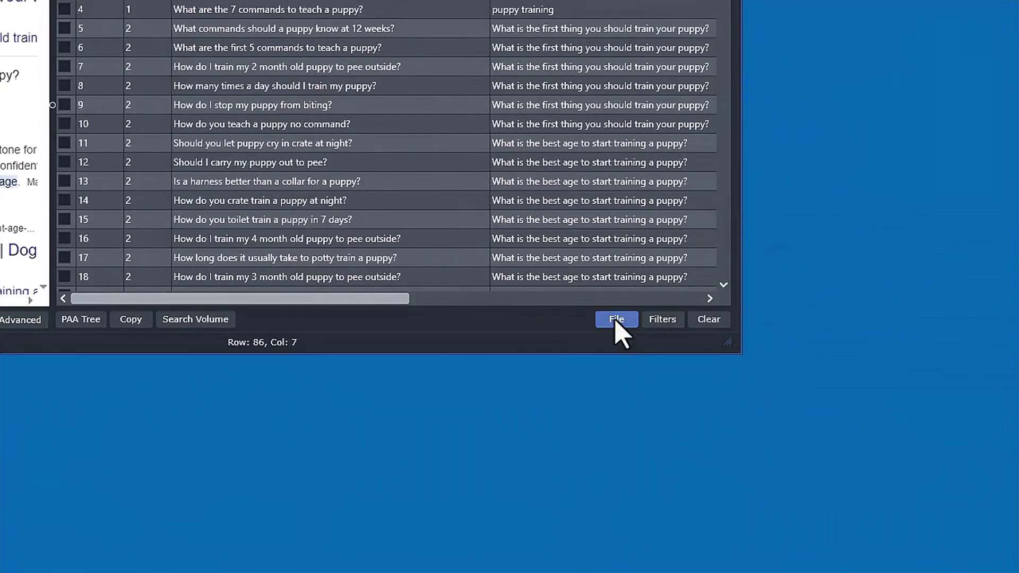
Save the results table to a CSV file named untitled.csv
{"action": "left_click", "coordinate": [651, 370]}
{"action": "left_click", "coordinate": [640, 402]}
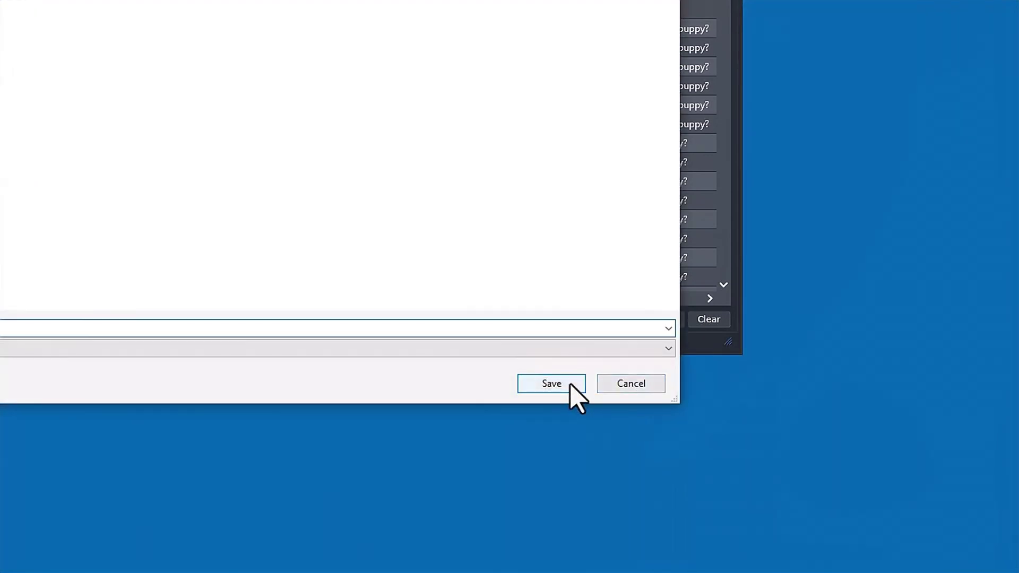
{"action": "left_click", "coordinate": [570, 385]}
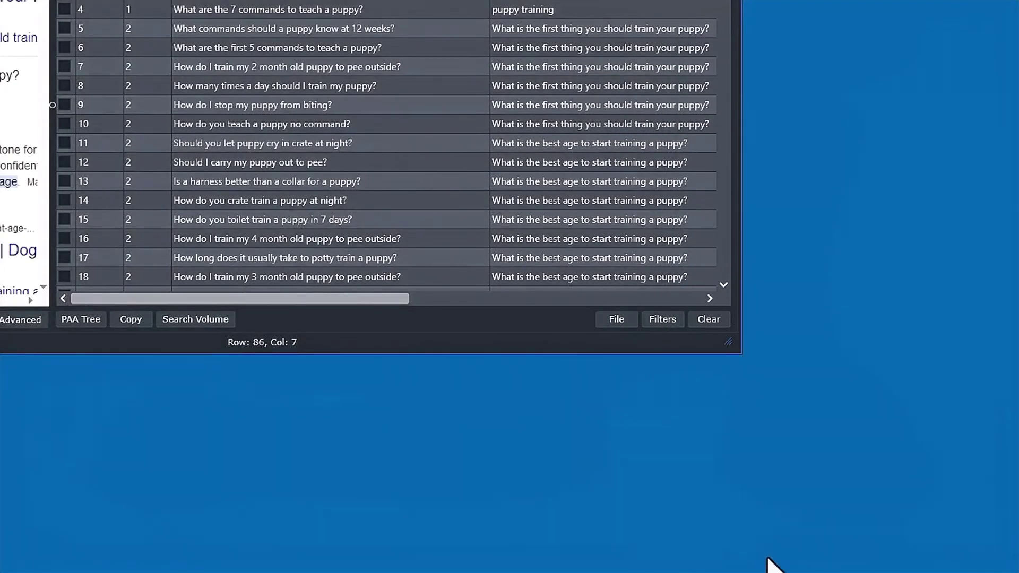
Open untitled.csv in Excel, widen column G, then close it without saving
{"action": "left_click", "coordinate": [622, 326]}
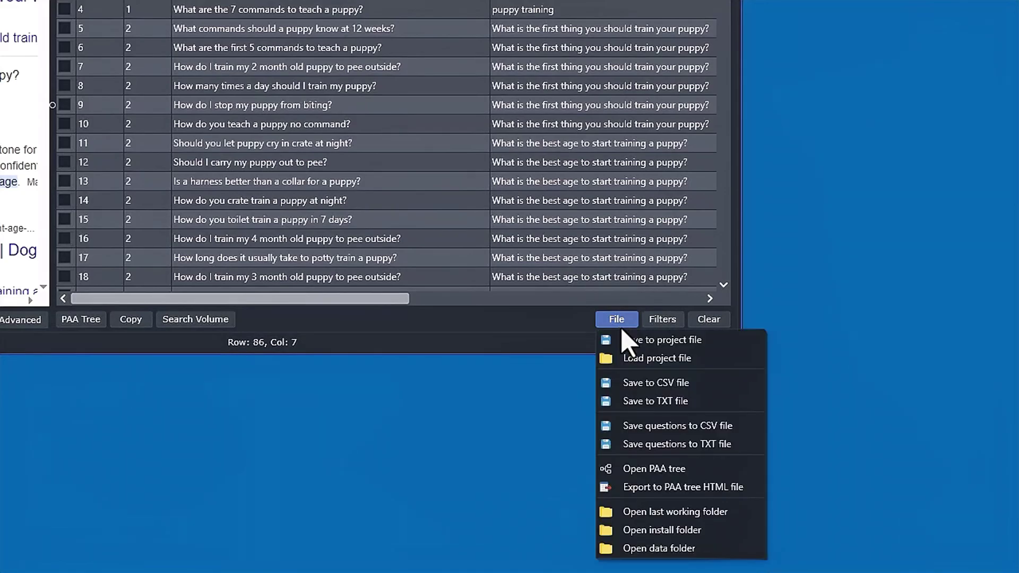
{"action": "left_click", "coordinate": [645, 510]}
{"action": "double_click", "coordinate": [390, 189]}
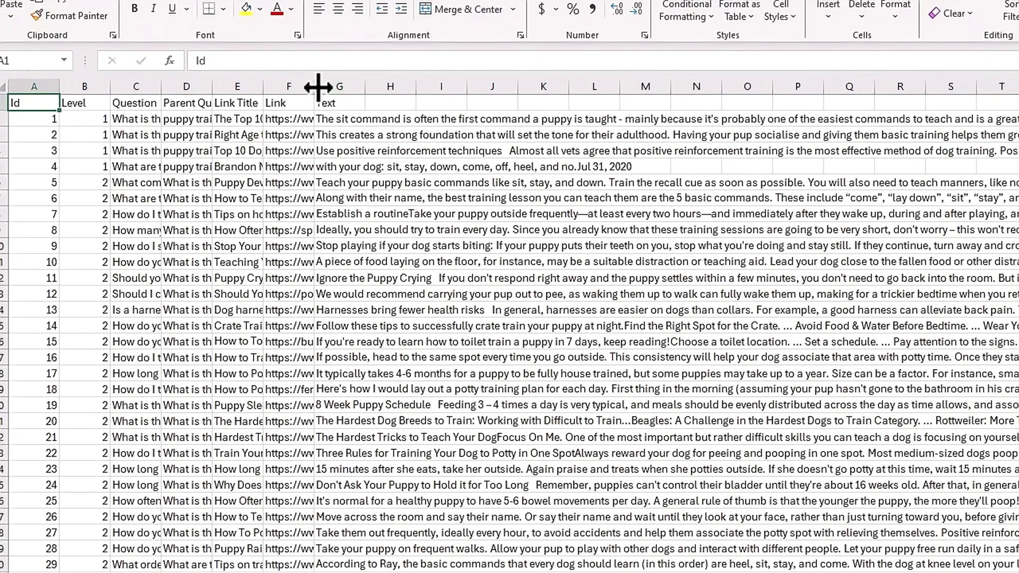
{"action": "left_click_drag", "start_coordinate": [318, 87], "coordinate": [491, 88]}
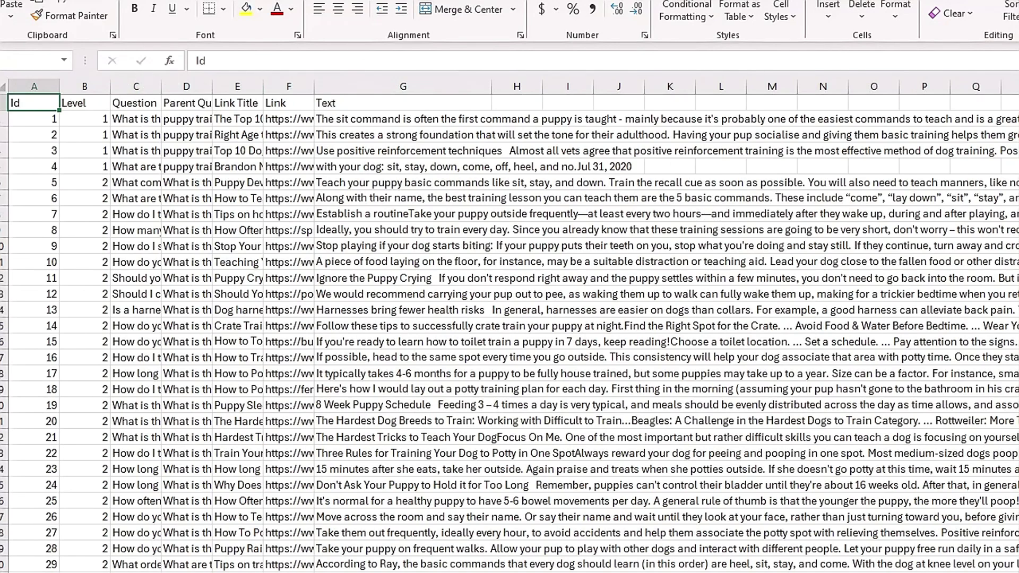
{"action": "key", "text": "alt+F4"}
{"action": "left_click", "coordinate": [671, 433]}
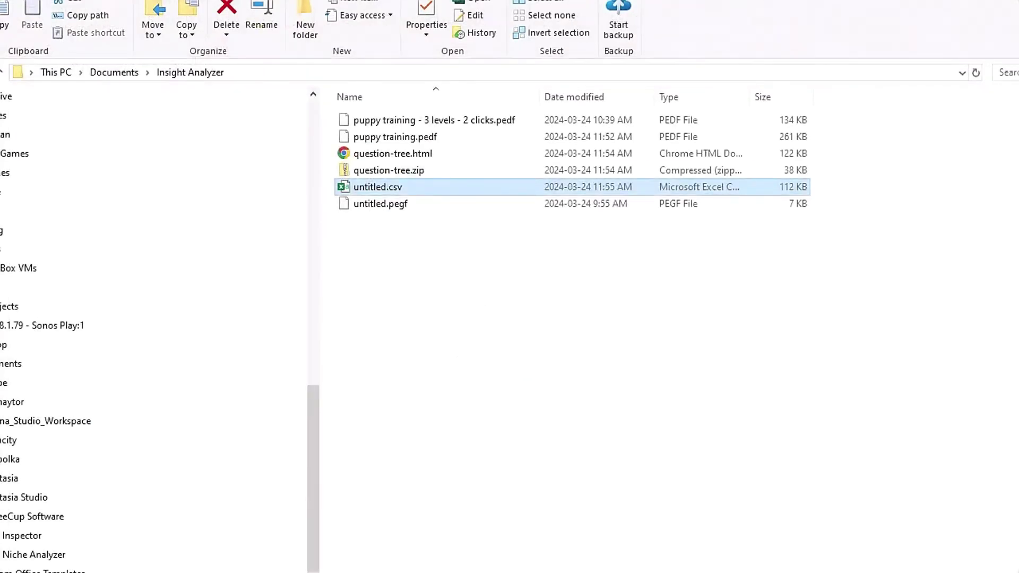
{"action": "key", "text": "alt+Tab"}
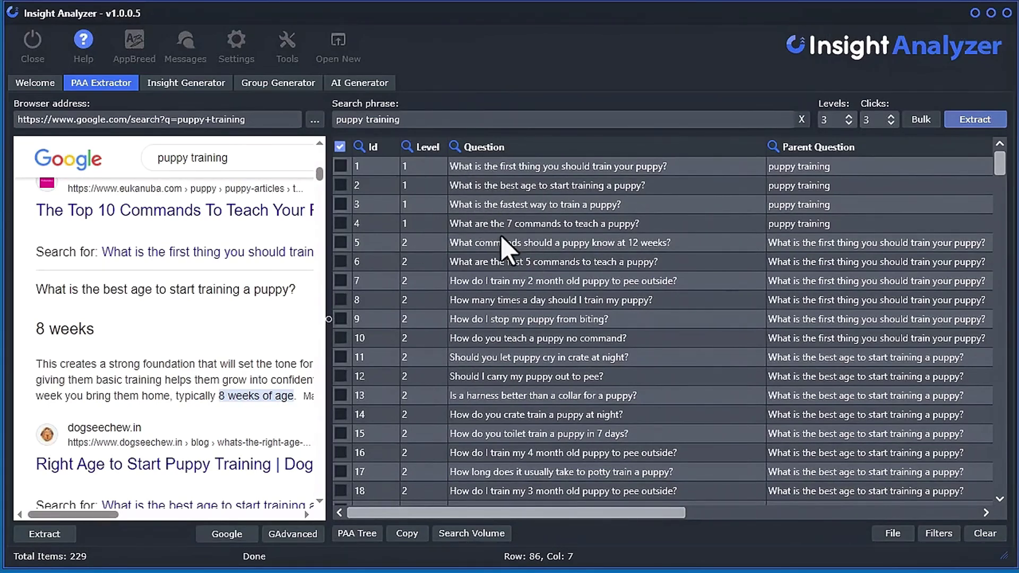
{"action": "scroll", "coordinate": [528, 295], "scroll_direction": "down", "scroll_amount": 2}
{"action": "scroll", "coordinate": [528, 303], "scroll_direction": "up", "scroll_amount": 2}
{"action": "left_click_drag", "start_coordinate": [566, 513], "coordinate": [833, 528]}
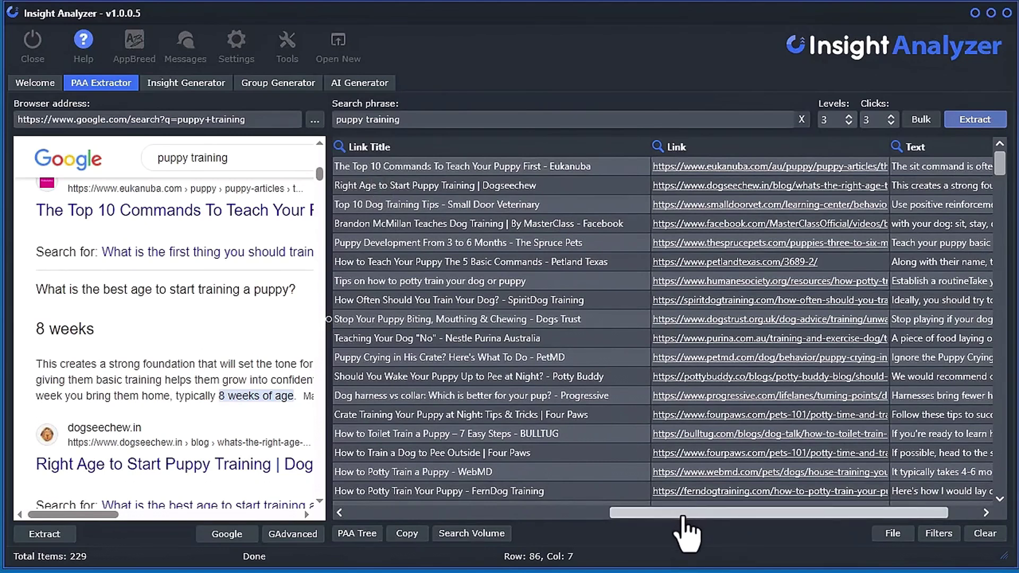
{"action": "left_click_drag", "start_coordinate": [683, 513], "coordinate": [444, 513]}
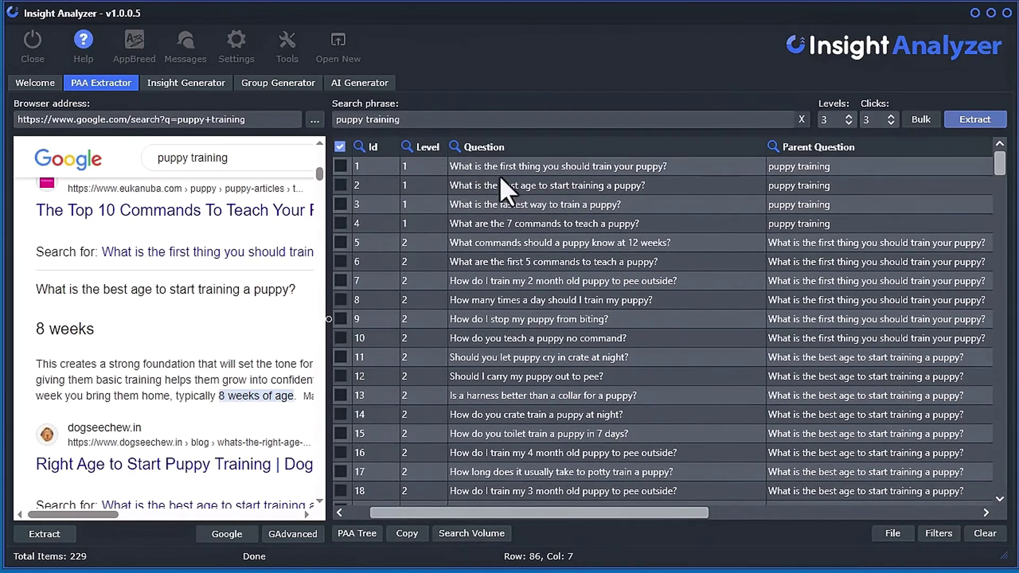
{"action": "right_click", "coordinate": [469, 171]}
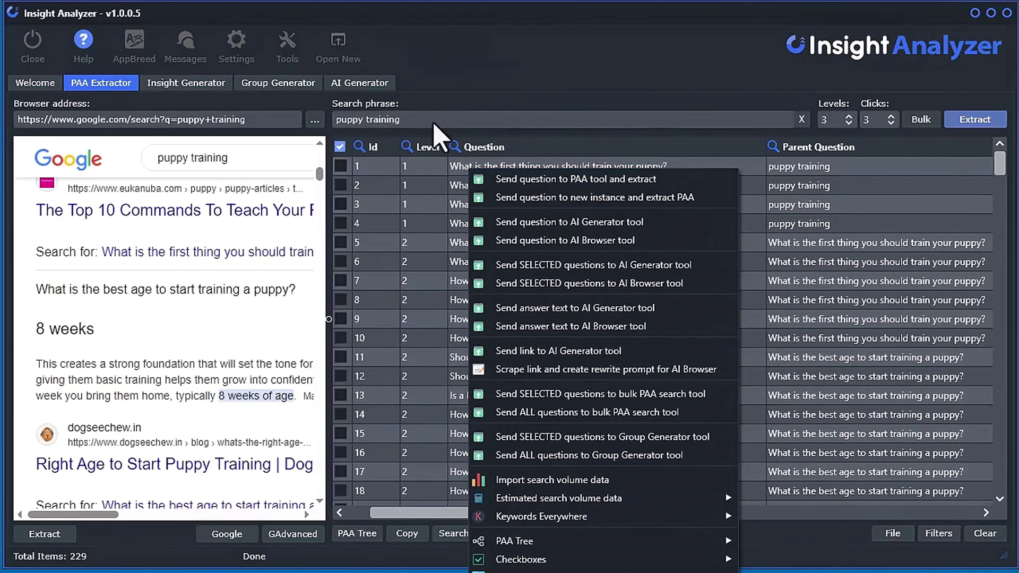
{"action": "left_click", "coordinate": [429, 185]}
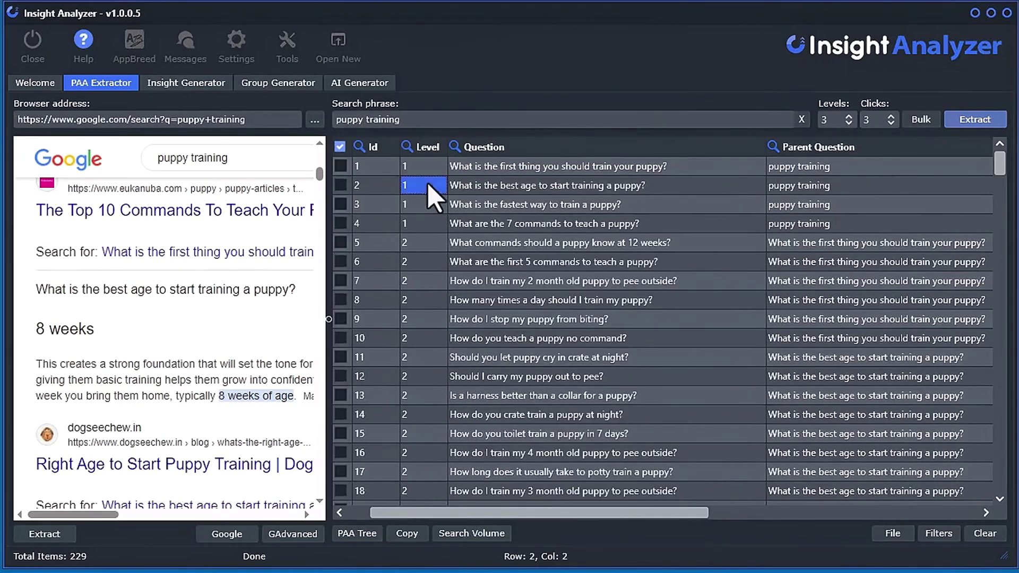
{"action": "left_click", "coordinate": [542, 204]}
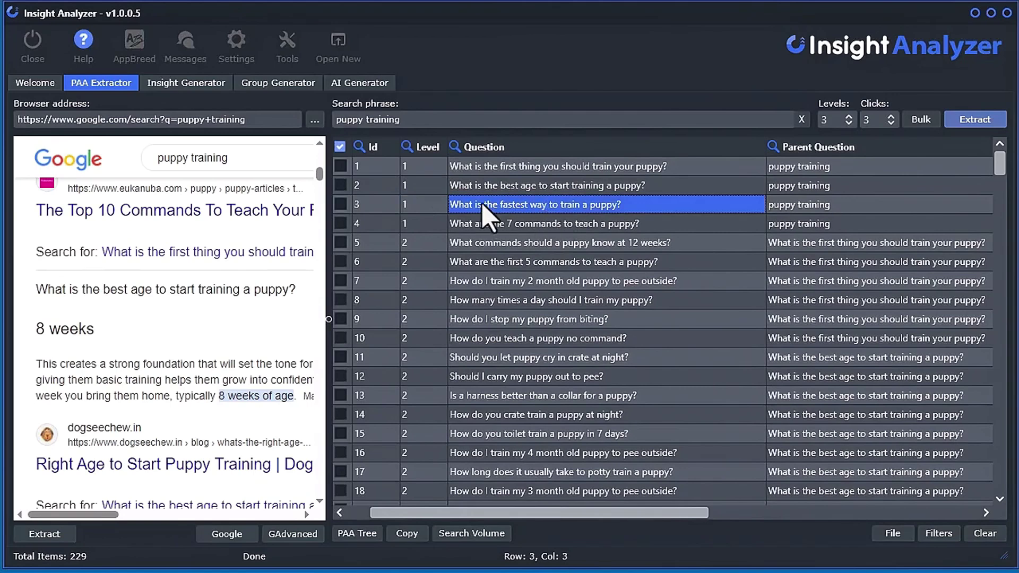
Send row 3's 'What is the fastest way to train a puppy?' to the PAA tool for extraction
{"action": "right_click", "coordinate": [559, 218]}
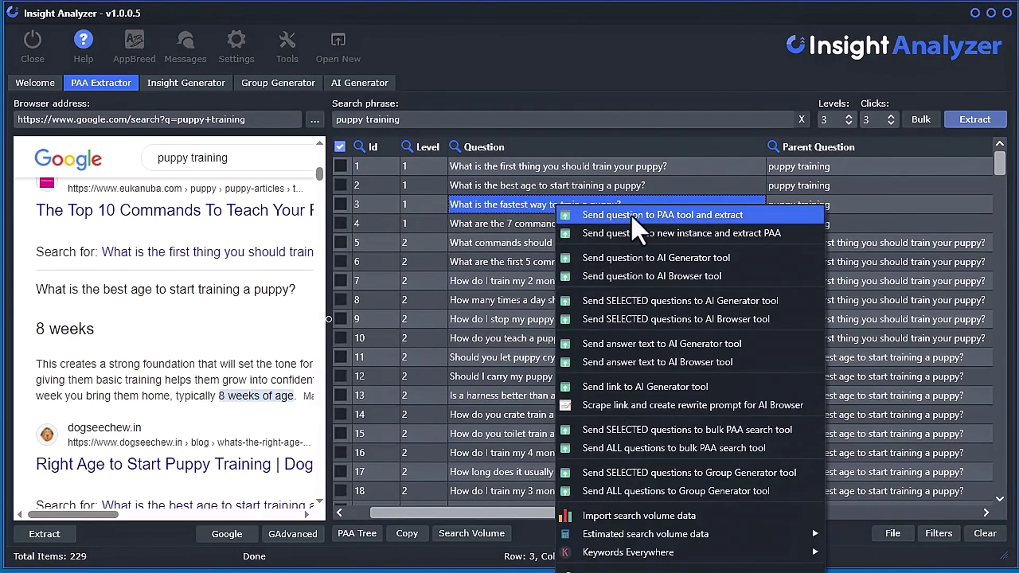
{"action": "left_click", "coordinate": [483, 204]}
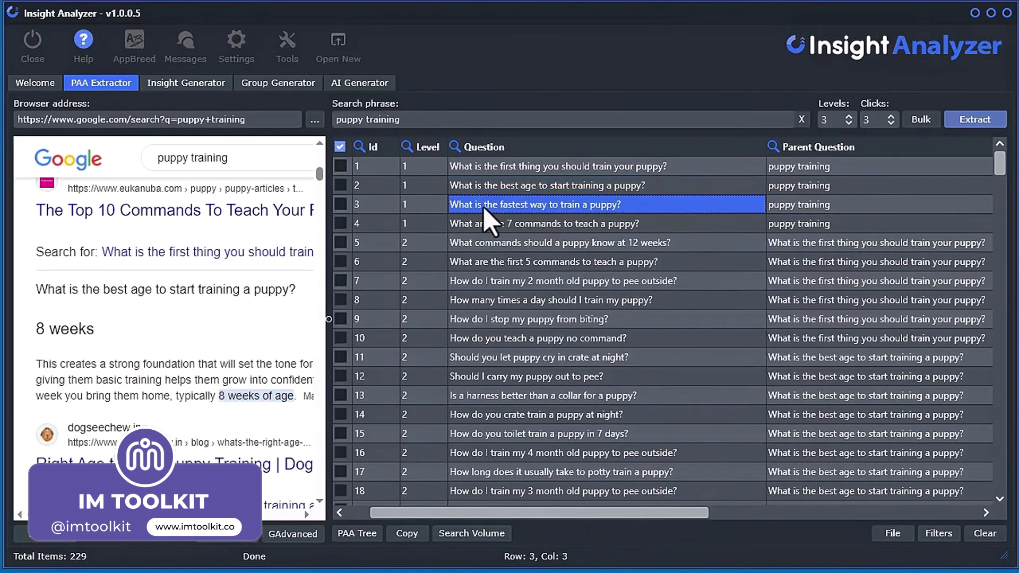
{"action": "left_click", "coordinate": [340, 205]}
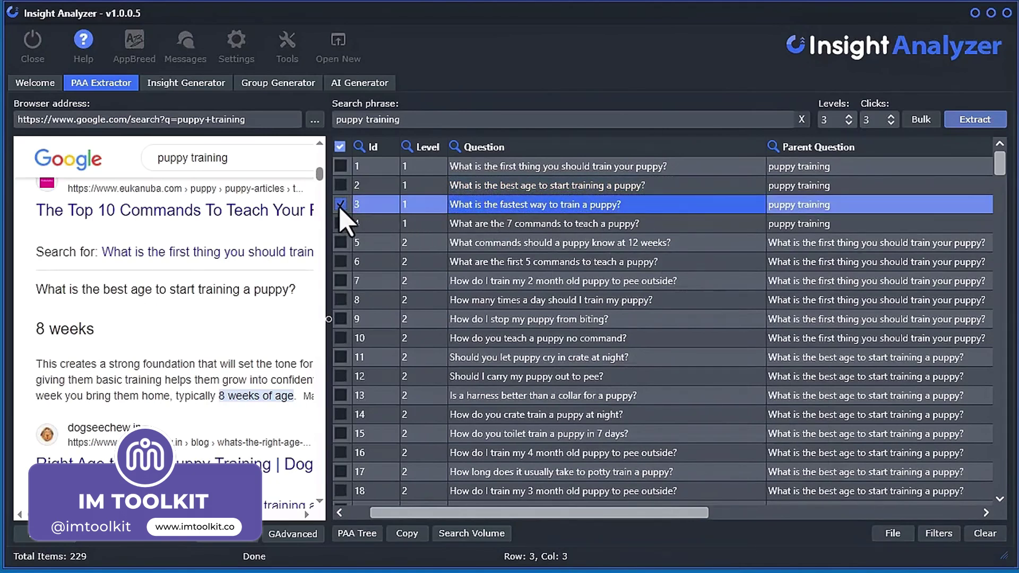
{"action": "left_click", "coordinate": [340, 205]}
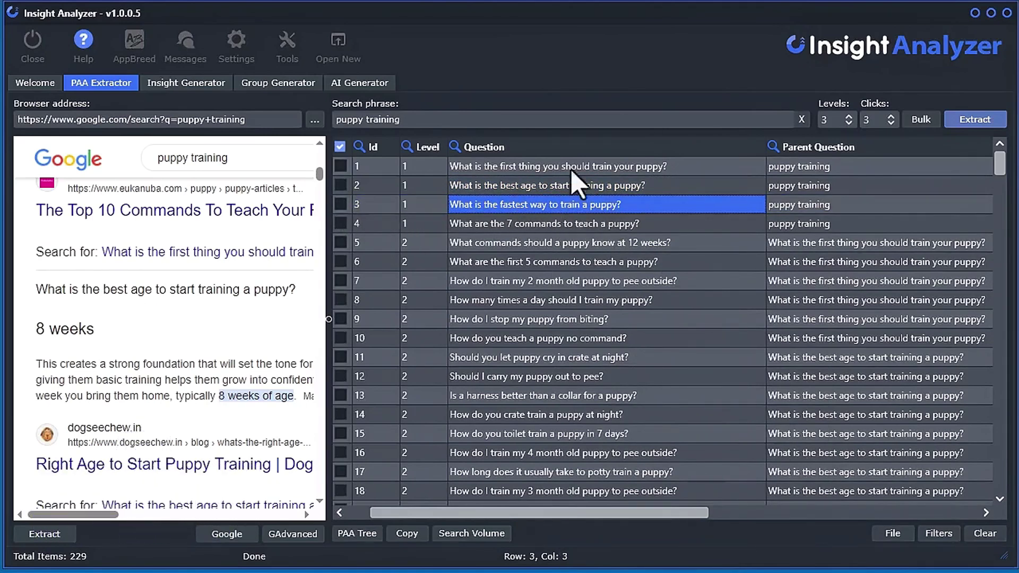
{"action": "left_click", "coordinate": [373, 206]}
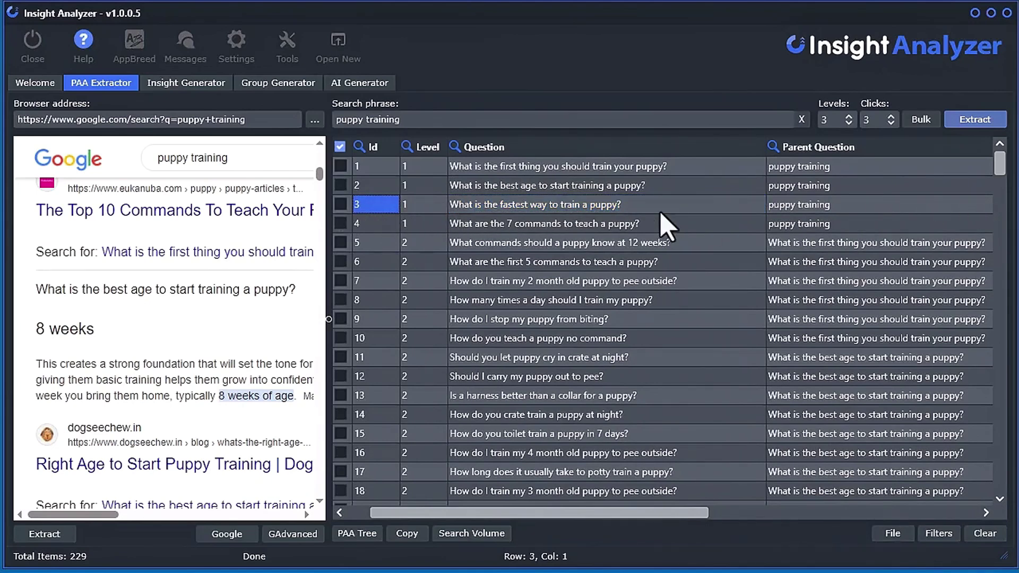
{"action": "left_click", "coordinate": [616, 205]}
{"action": "right_click", "coordinate": [557, 203]}
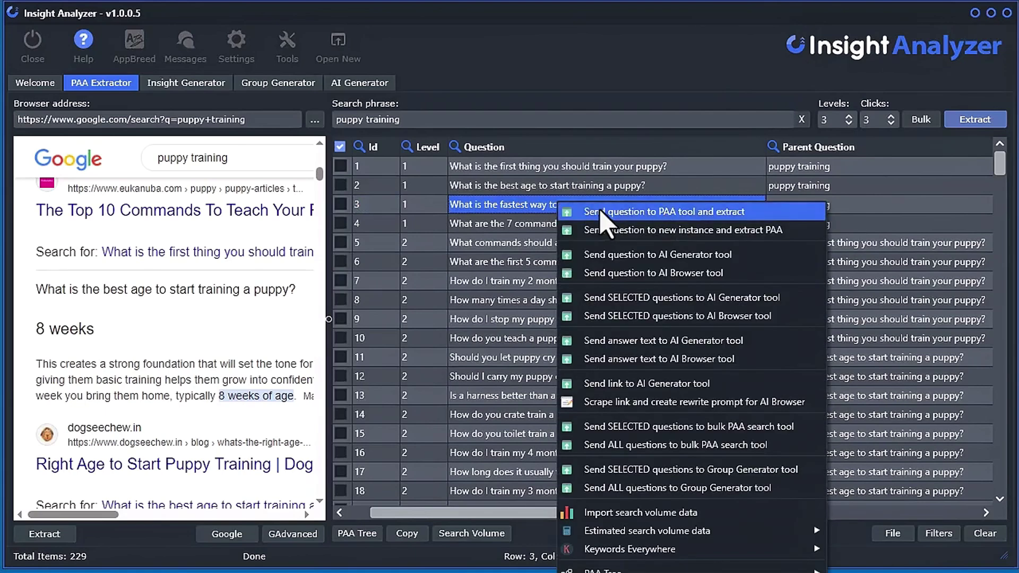
{"action": "left_click", "coordinate": [677, 214]}
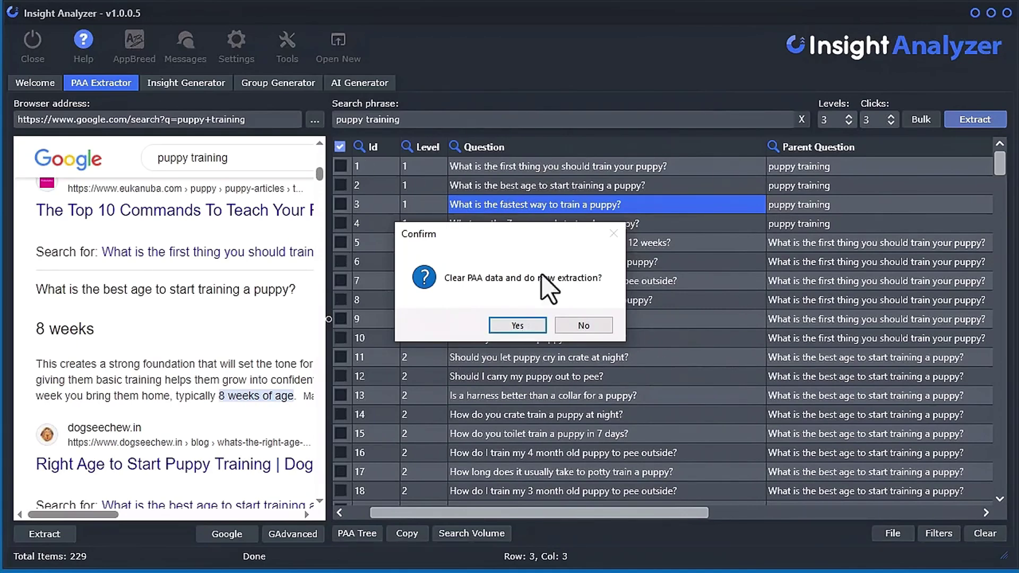
Confirm clearing the old data and extract at 2 levels with 1 click
{"action": "left_click", "coordinate": [517, 326]}
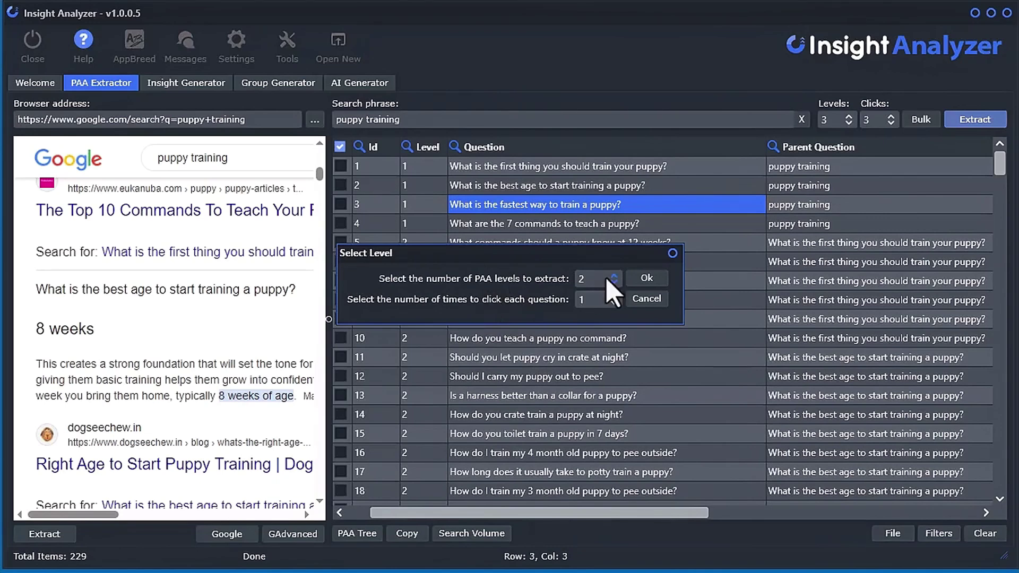
{"action": "left_click", "coordinate": [646, 279]}
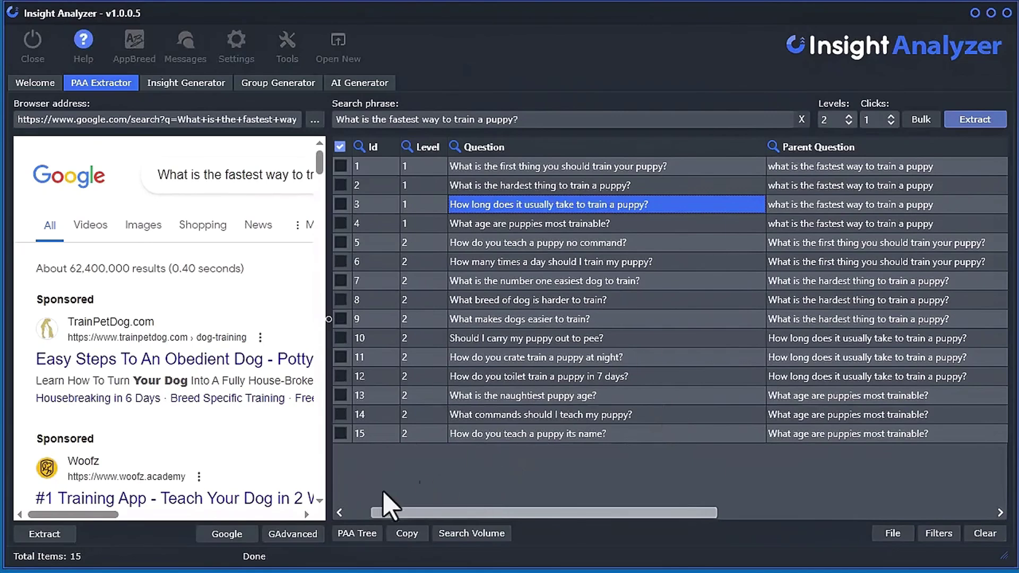
{"action": "left_click", "coordinate": [353, 536]}
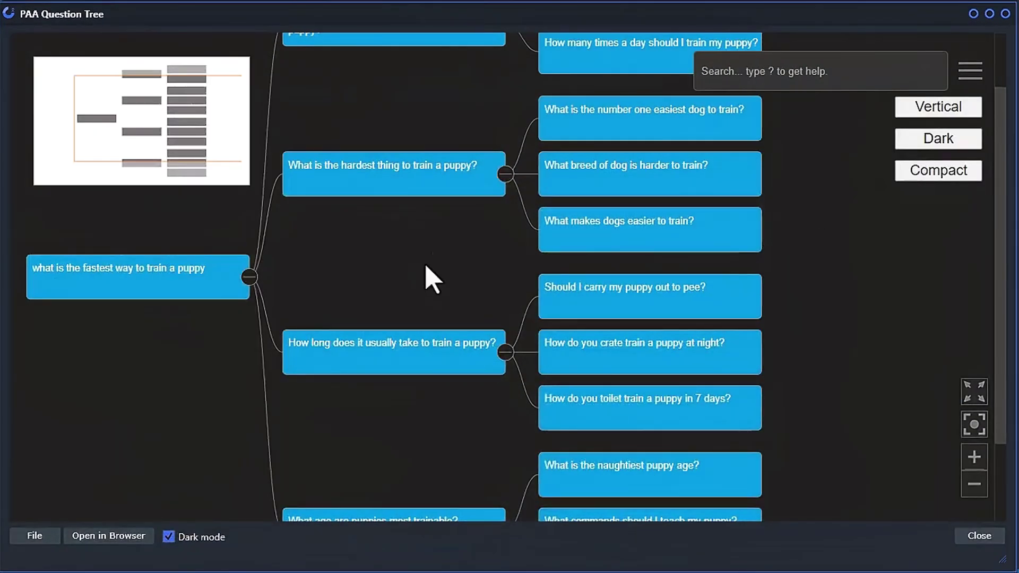
{"action": "left_click_drag", "start_coordinate": [442, 255], "coordinate": [502, 181]}
{"action": "left_click", "coordinate": [401, 92]}
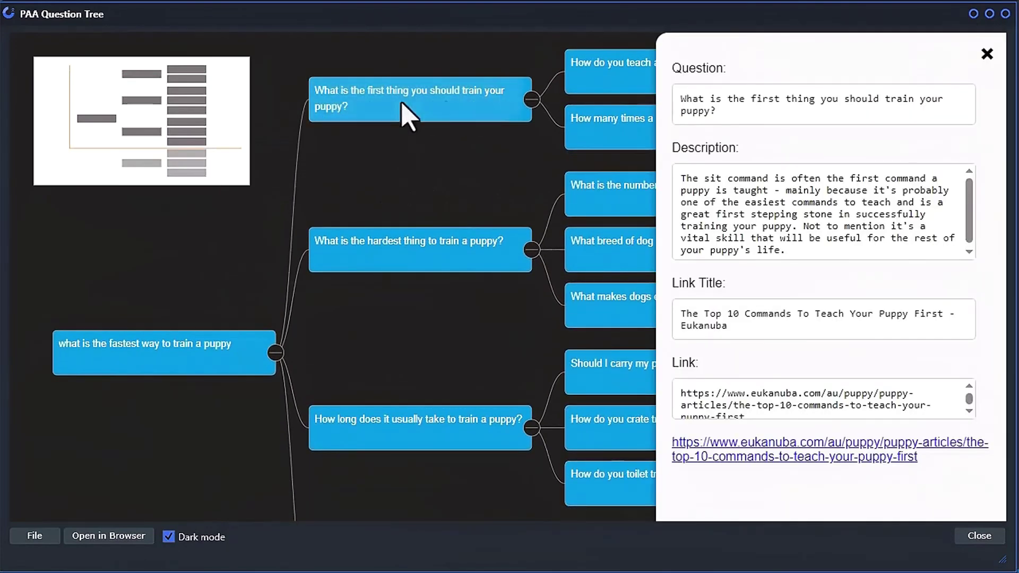
{"action": "left_click", "coordinate": [486, 211]}
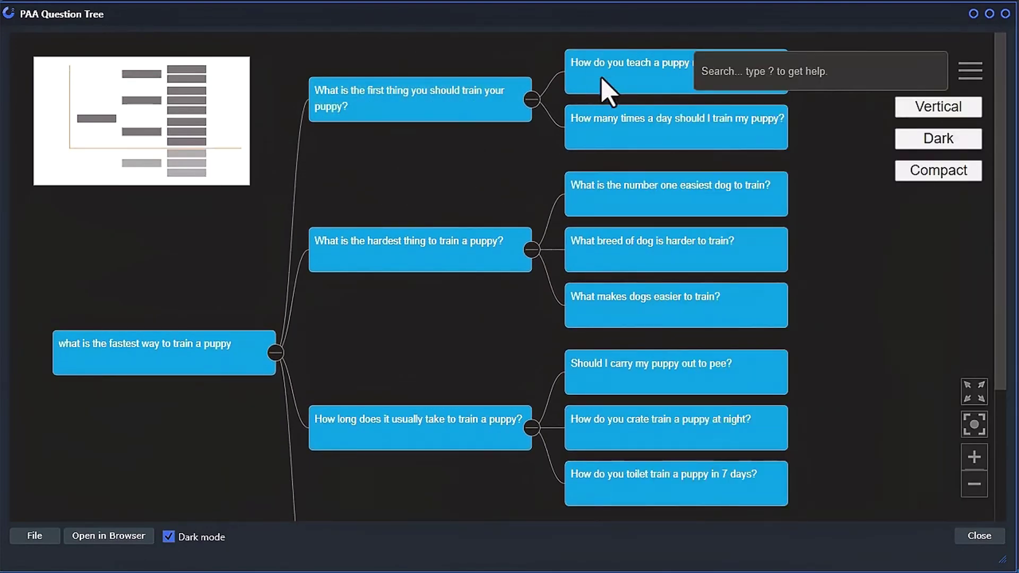
{"action": "left_click_drag", "start_coordinate": [485, 173], "coordinate": [455, 167]}
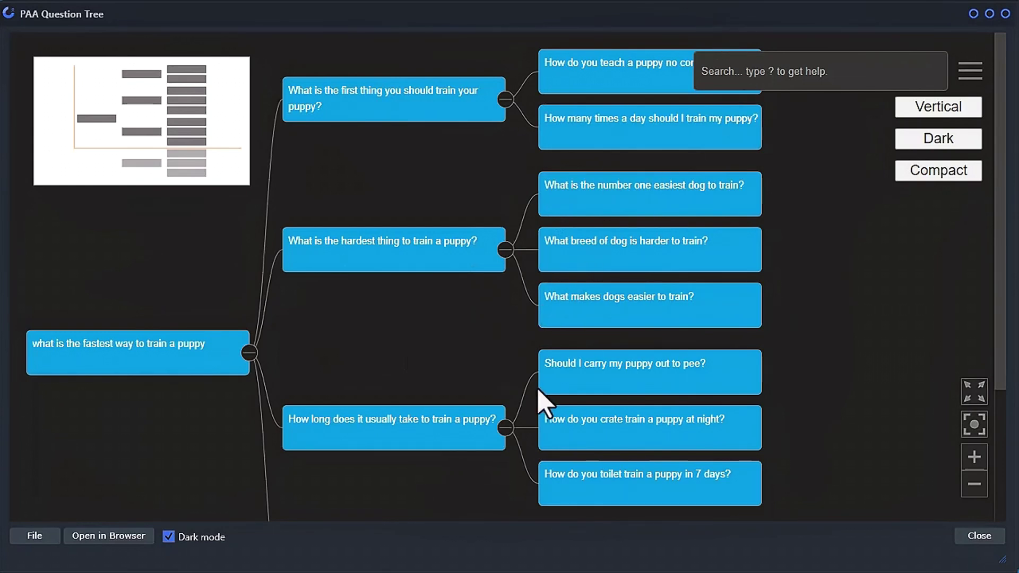
Close the tree and extract 'What age are puppies most trainable?' in a new instance, 2 levels, 1 click
{"action": "left_click", "coordinate": [982, 537]}
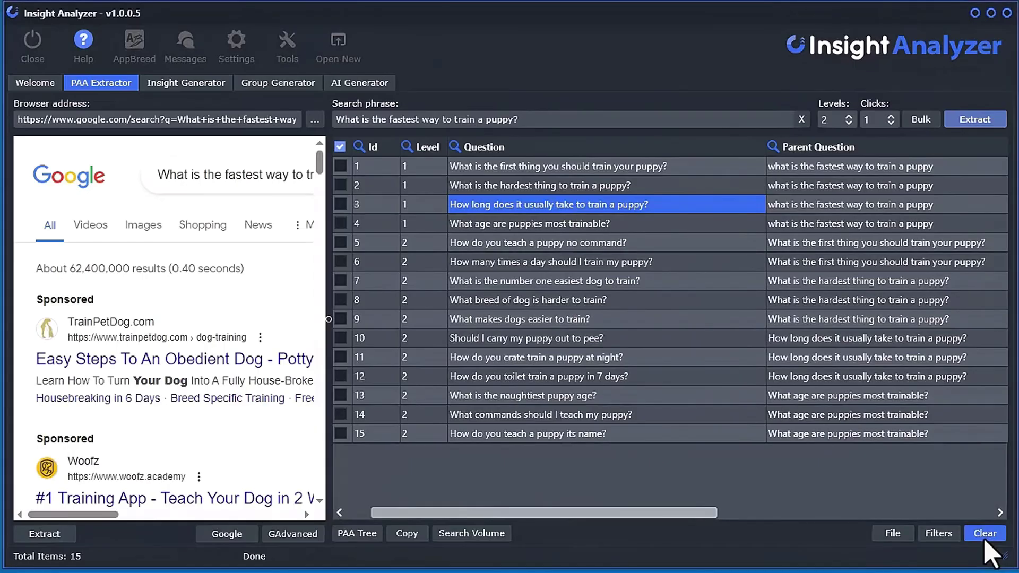
{"action": "right_click", "coordinate": [555, 208]}
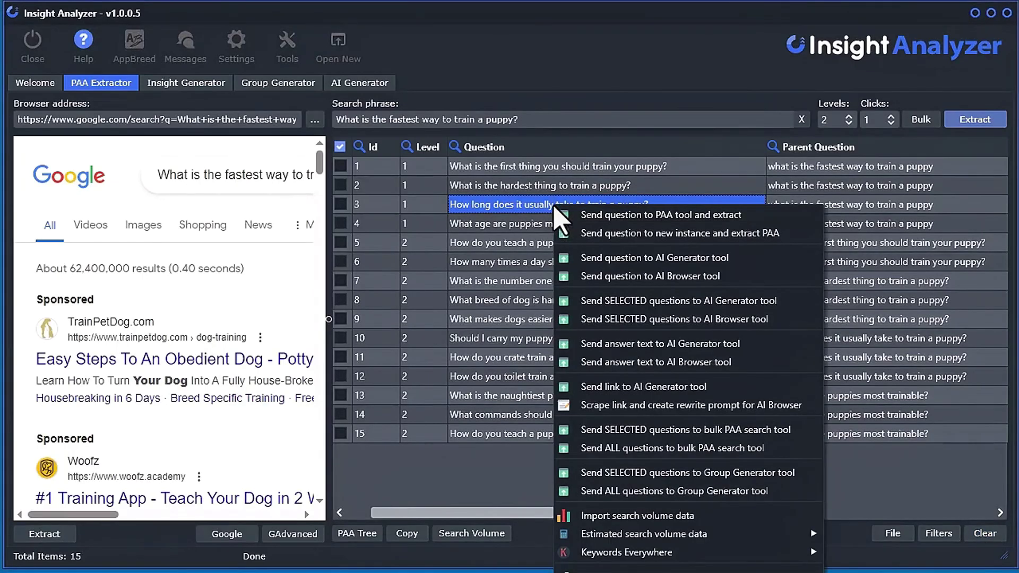
{"action": "left_click", "coordinate": [472, 243]}
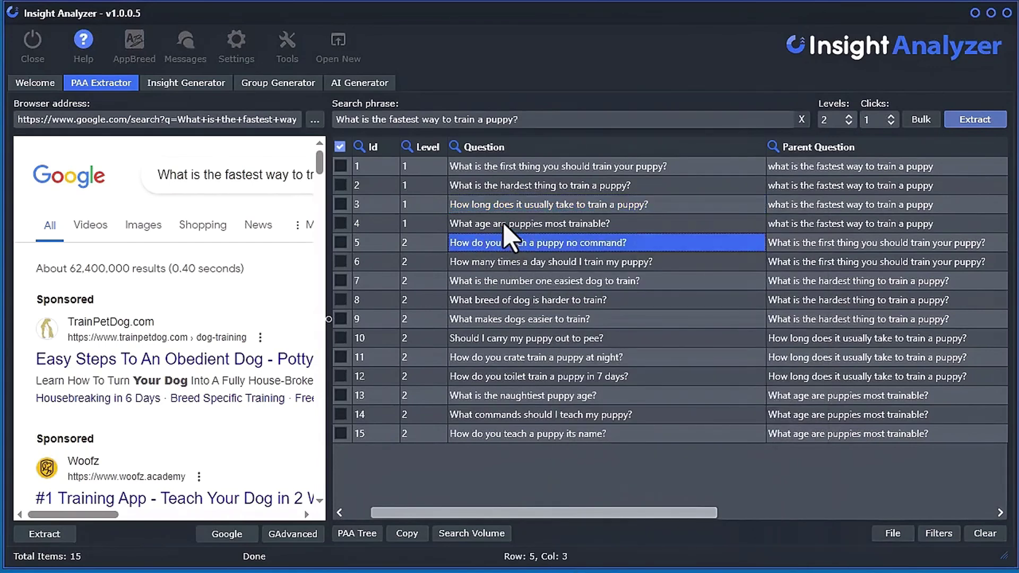
{"action": "left_click", "coordinate": [509, 224]}
{"action": "right_click", "coordinate": [509, 232]}
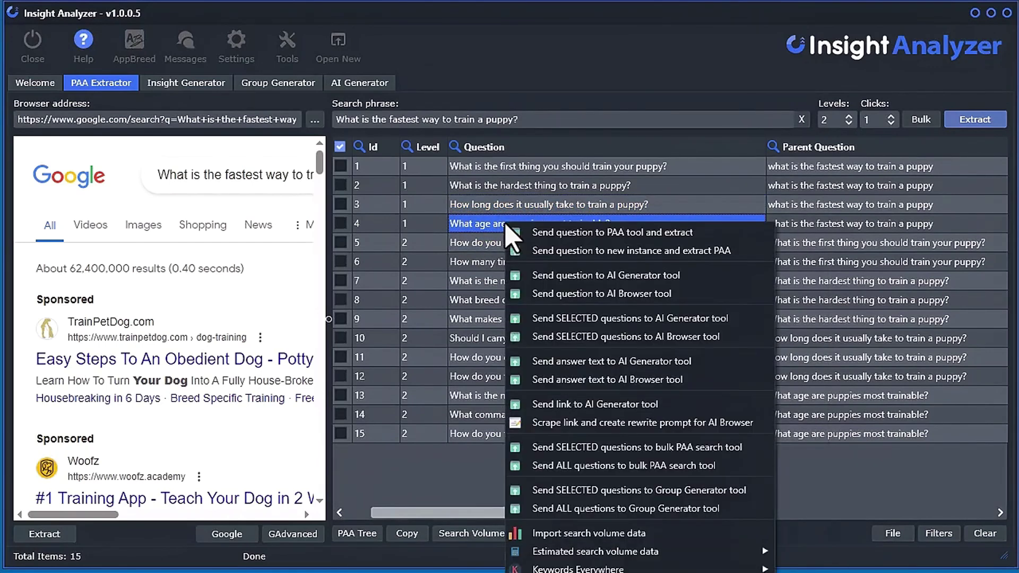
{"action": "left_click", "coordinate": [601, 253]}
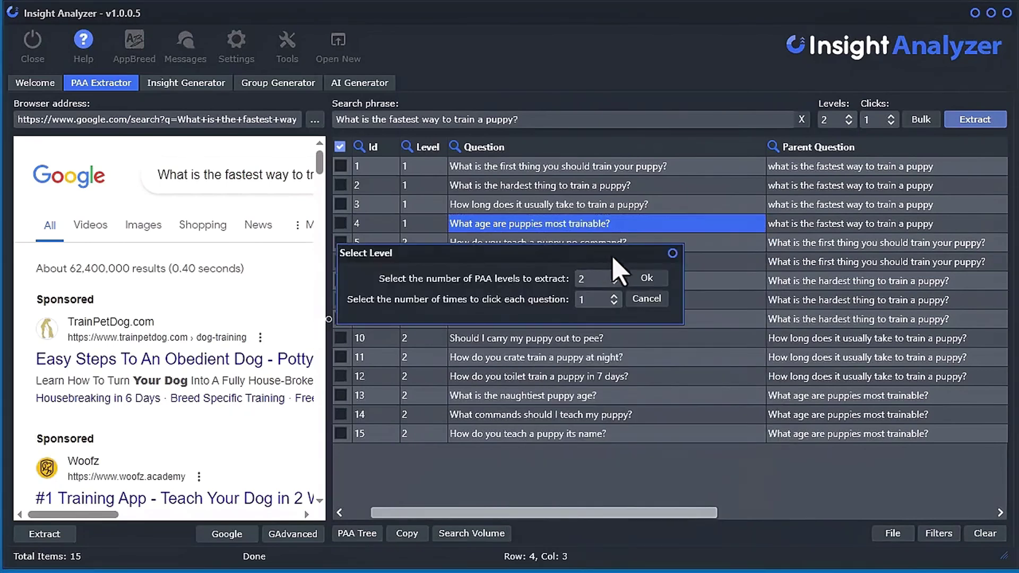
{"action": "left_click", "coordinate": [649, 280]}
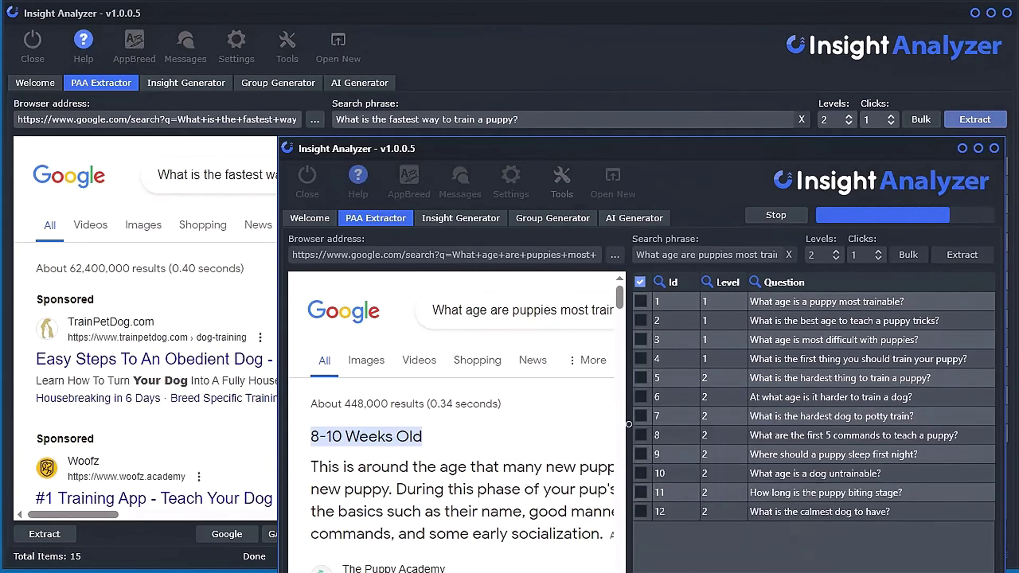
Close the second Insight Analyzer window without saving its data
{"action": "left_click_drag", "start_coordinate": [654, 154], "coordinate": [490, 69]}
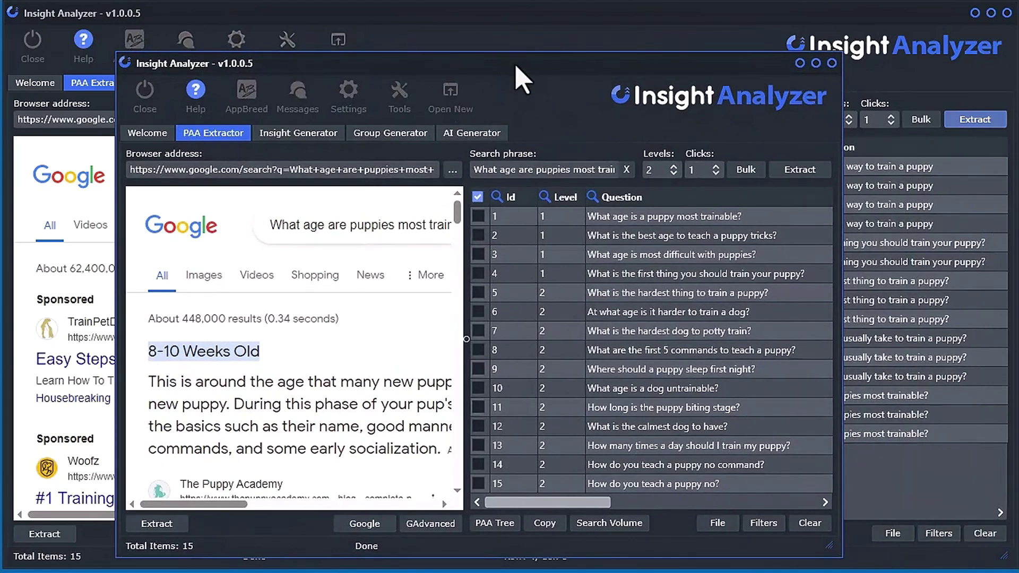
{"action": "left_click", "coordinate": [144, 94]}
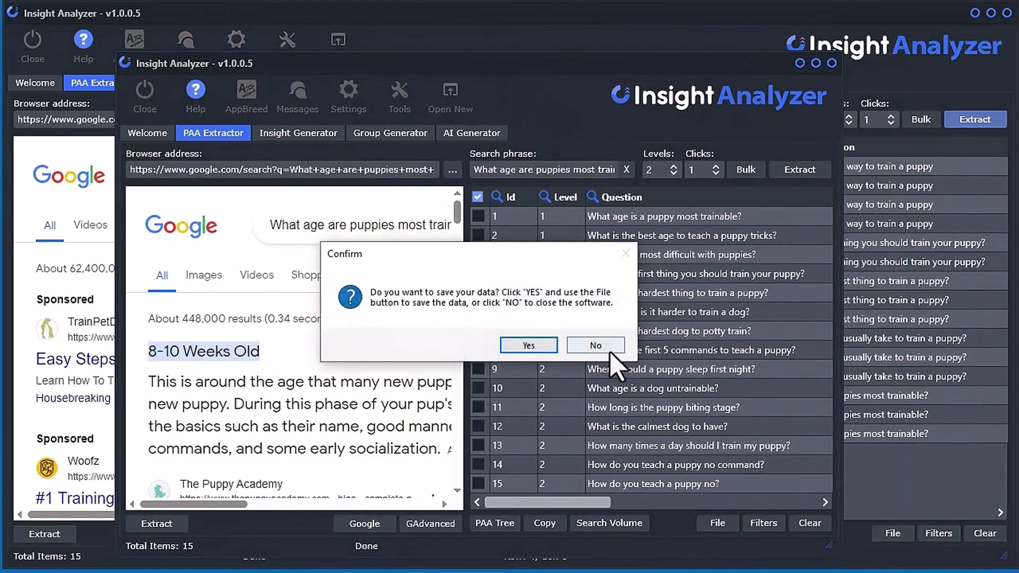
{"action": "left_click", "coordinate": [586, 346]}
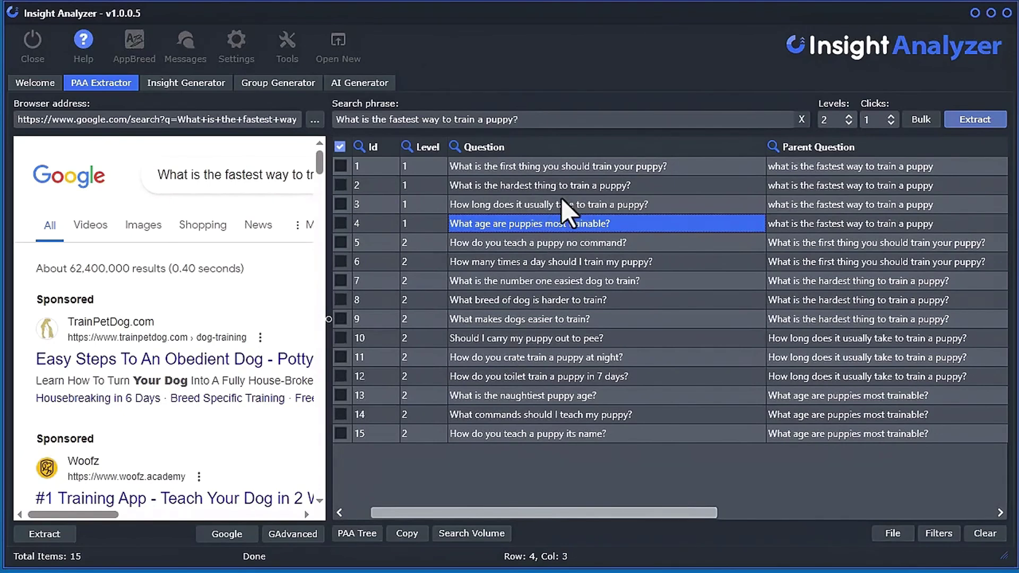
Paste the row 3–9 questions into Bulk PAA Search, keeping only the first two
{"action": "left_click", "coordinate": [562, 205]}
{"action": "left_click", "coordinate": [557, 321], "text": "shift"}
{"action": "key", "text": "ctrl+c"}
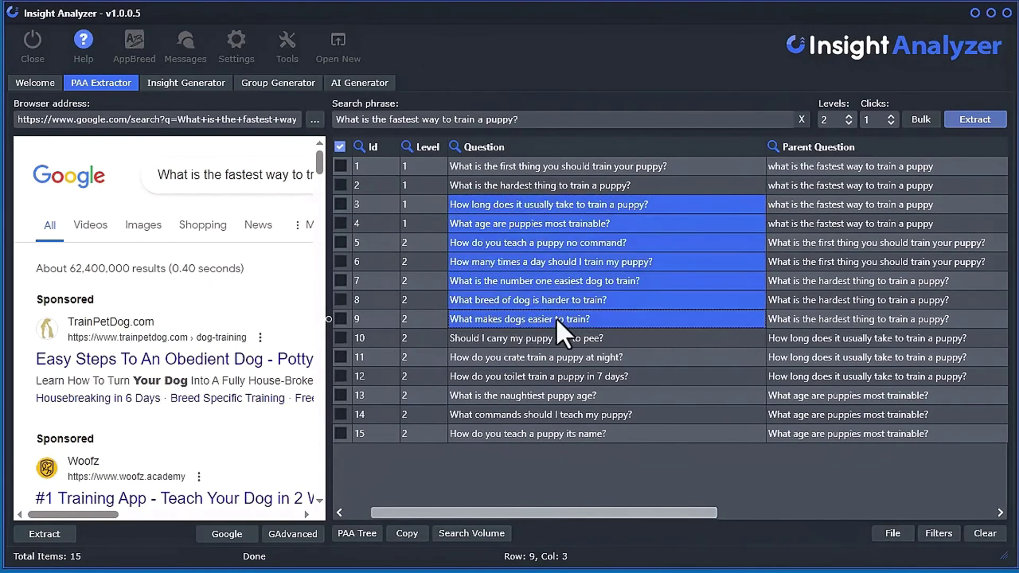
{"action": "left_click", "coordinate": [923, 121]}
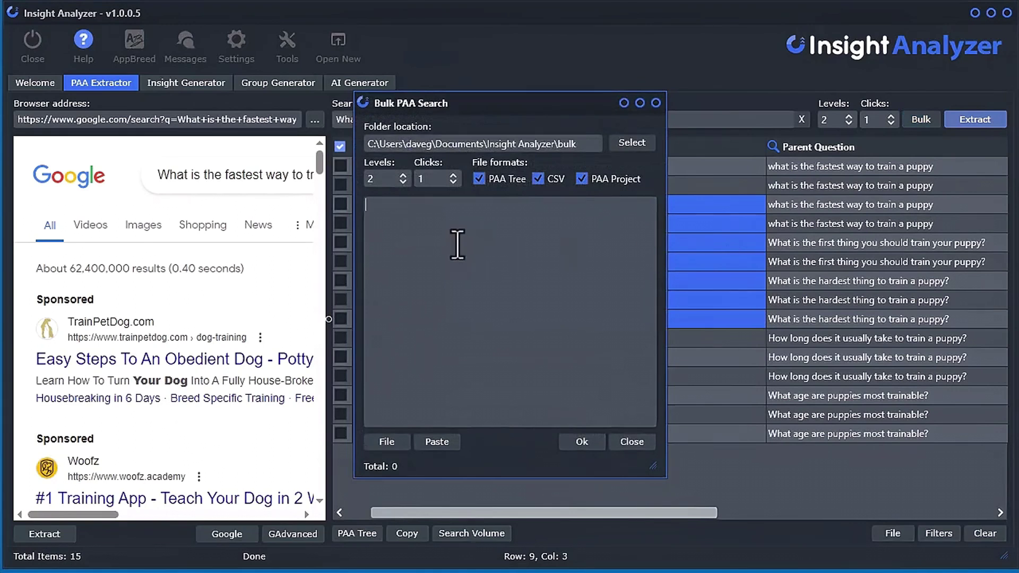
{"action": "key", "text": "ctrl+v"}
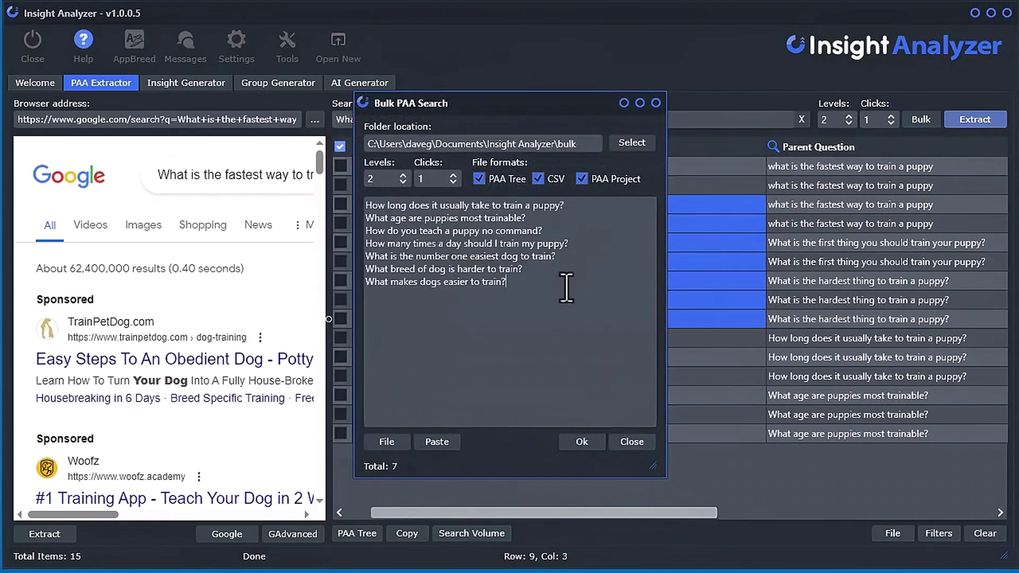
{"action": "key", "text": "shift+Up"}
{"action": "key", "text": "shift+Up"}
{"action": "key", "text": "shift+Up"}
{"action": "key", "text": "shift+Up"}
{"action": "key", "text": "shift+Up"}
{"action": "key", "text": "BackSpace"}
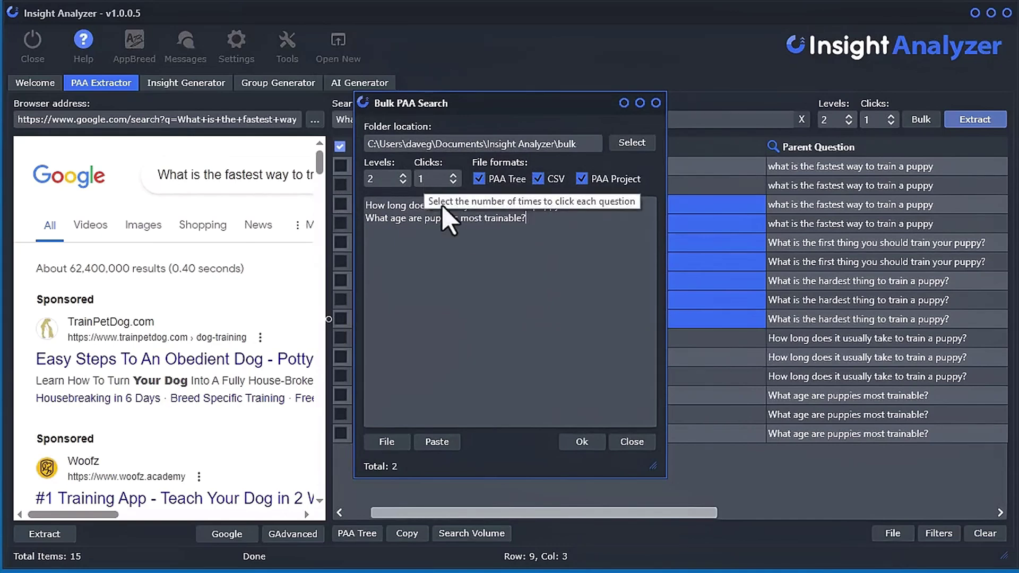
Create a new 'bulk' folder under Documents\Insight Analyzer and choose it for output
{"action": "left_click", "coordinate": [631, 143]}
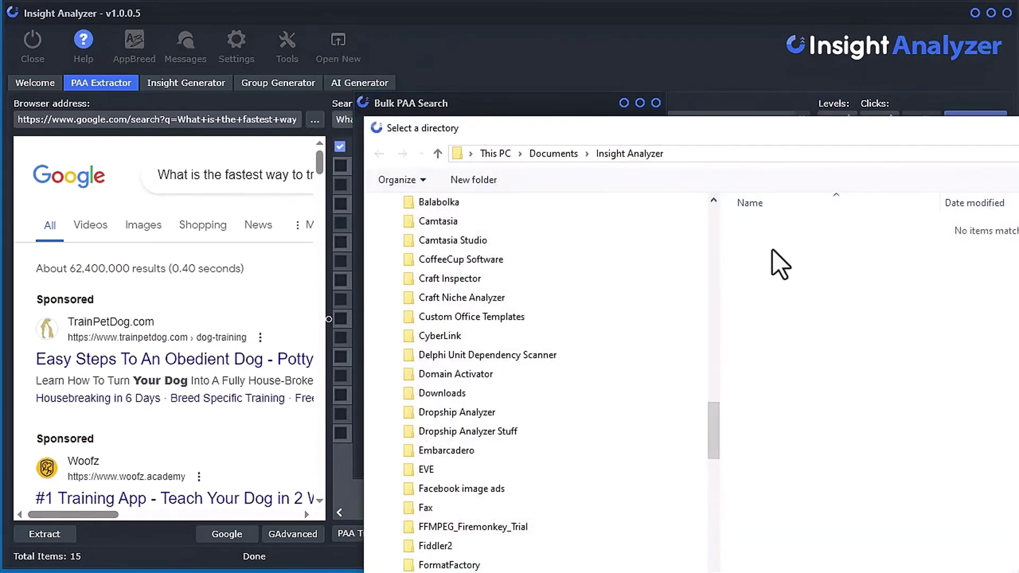
{"action": "left_click_drag", "start_coordinate": [789, 133], "coordinate": [432, 57]}
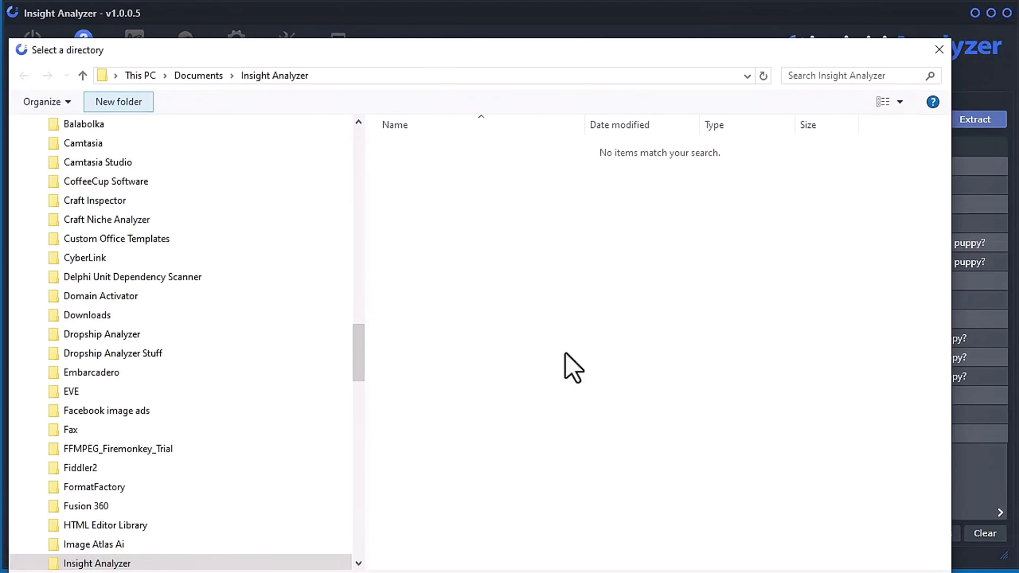
{"action": "type", "text": "bulk"}
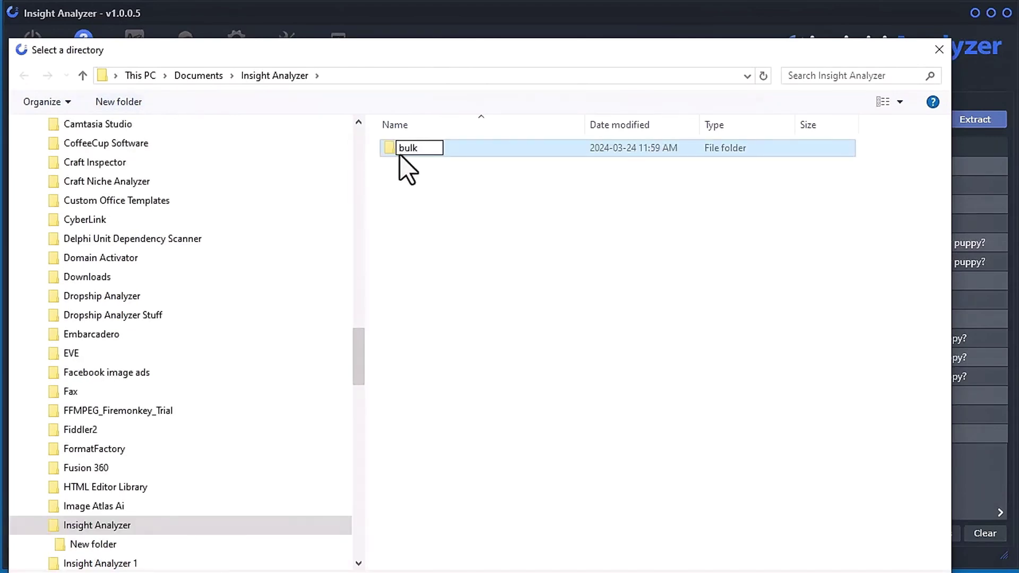
{"action": "left_click", "coordinate": [391, 150]}
{"action": "double_click", "coordinate": [393, 149]}
{"action": "key", "text": "Return"}
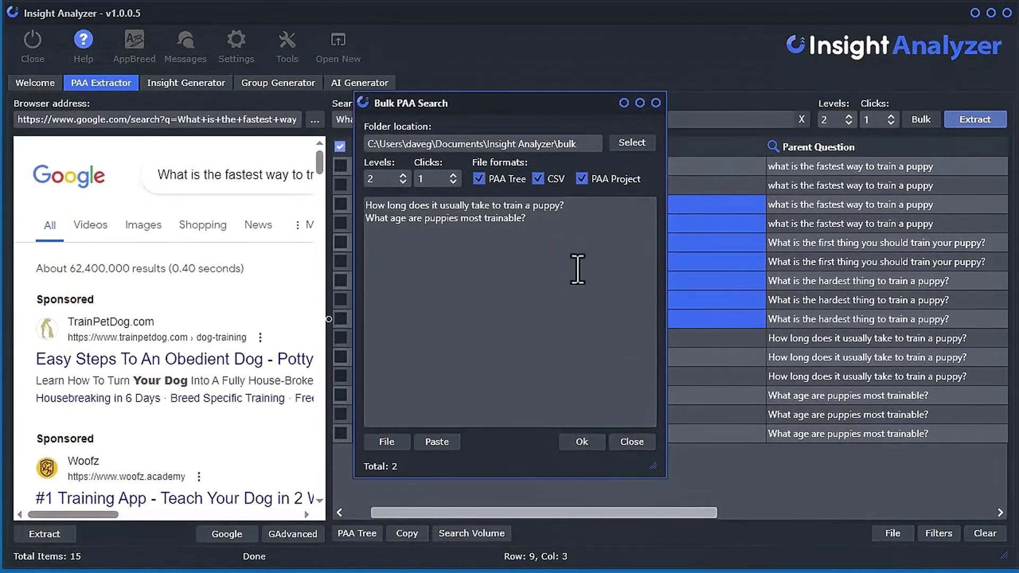
{"action": "left_click_drag", "start_coordinate": [541, 107], "coordinate": [725, 142]}
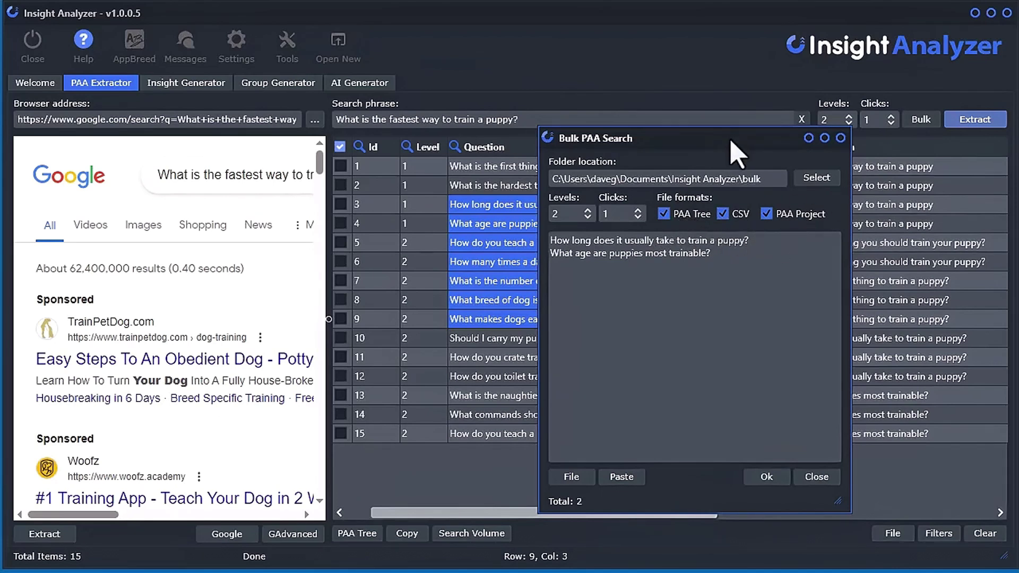
{"action": "left_click_drag", "start_coordinate": [735, 138], "coordinate": [624, 97]}
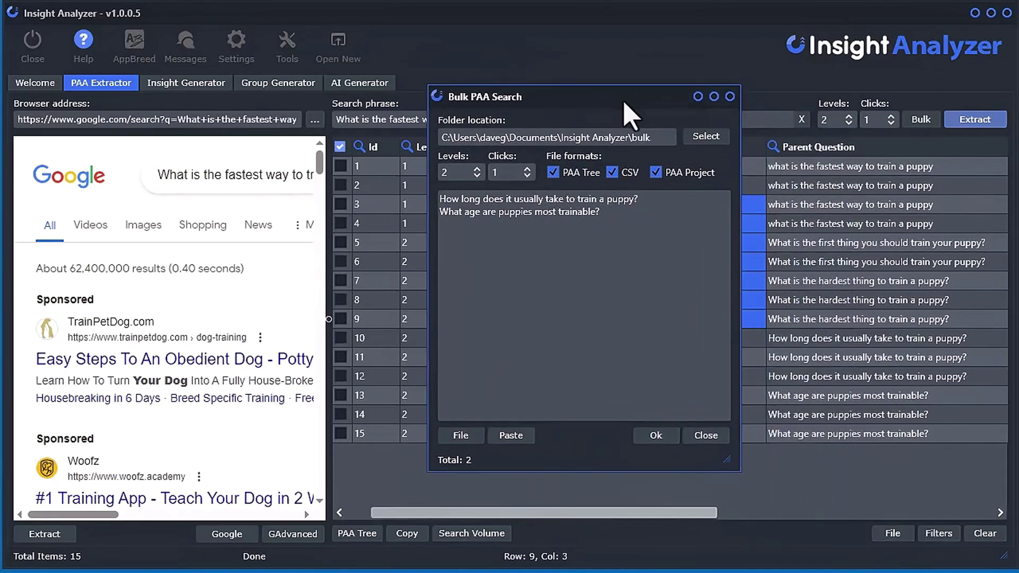
Start the bulk extraction, clearing the current table, and watch it process
{"action": "left_click", "coordinate": [658, 436]}
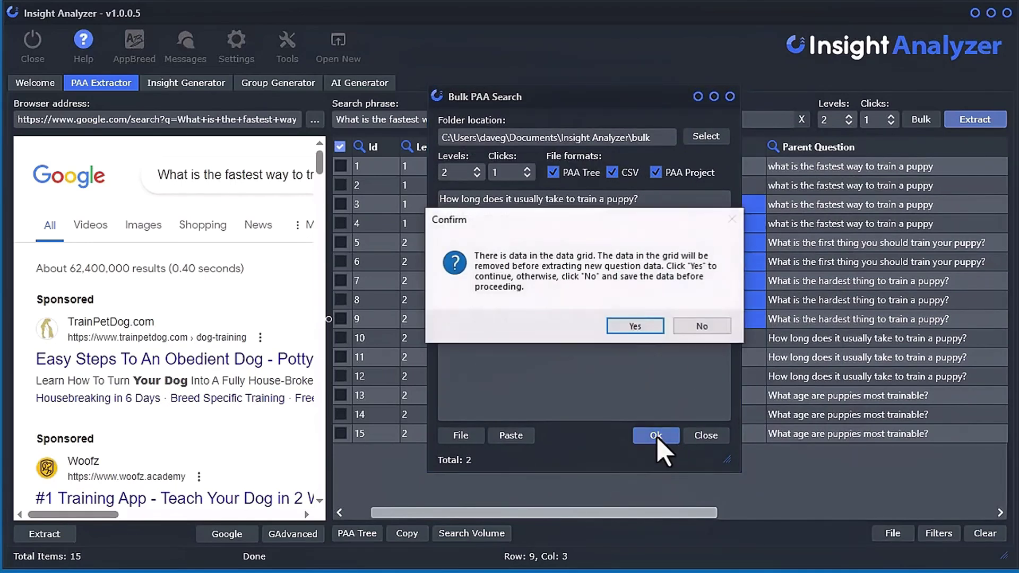
{"action": "left_click", "coordinate": [648, 332]}
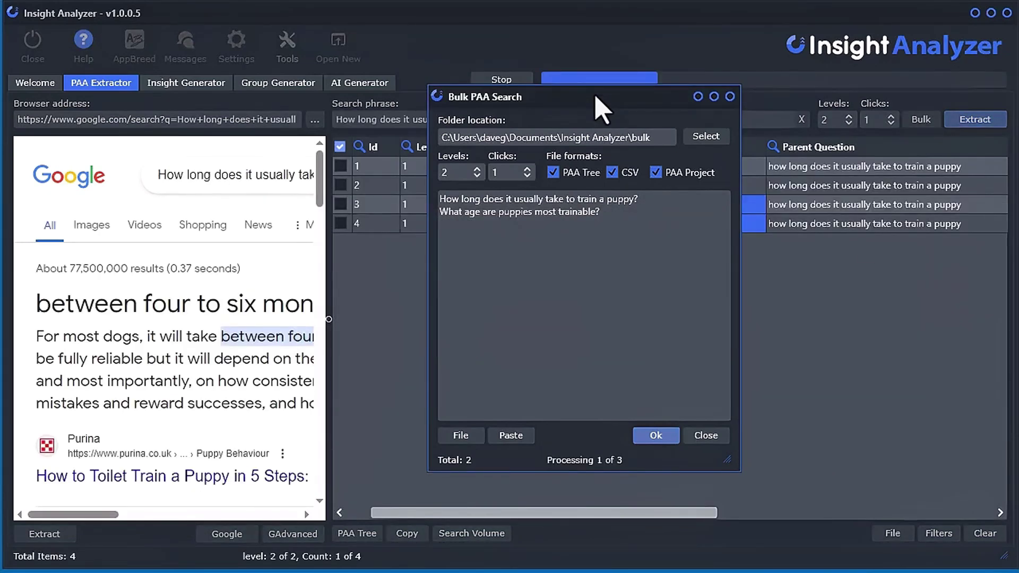
{"action": "left_click_drag", "start_coordinate": [596, 97], "coordinate": [866, 130]}
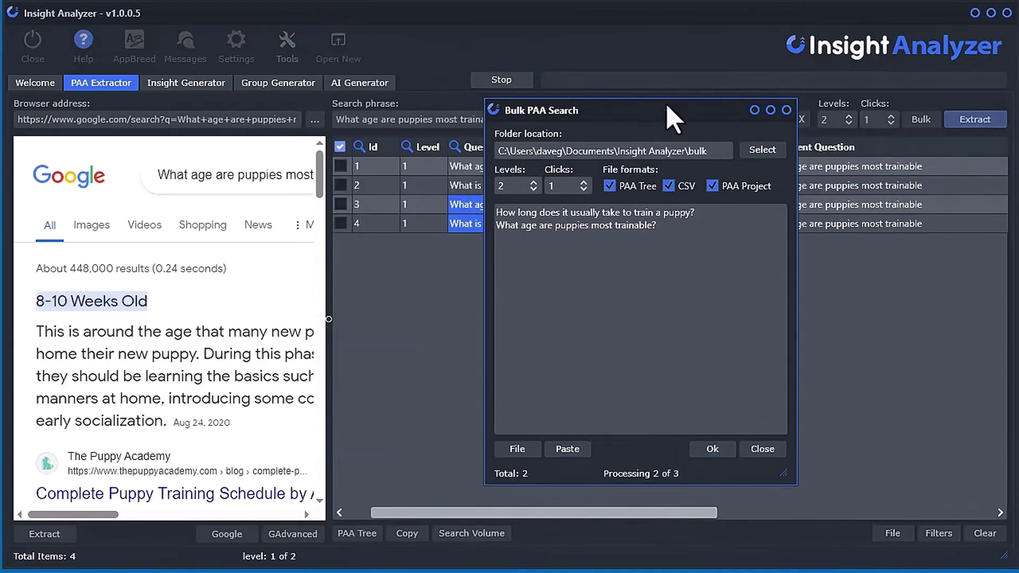
{"action": "left_click_drag", "start_coordinate": [671, 114], "coordinate": [843, 126]}
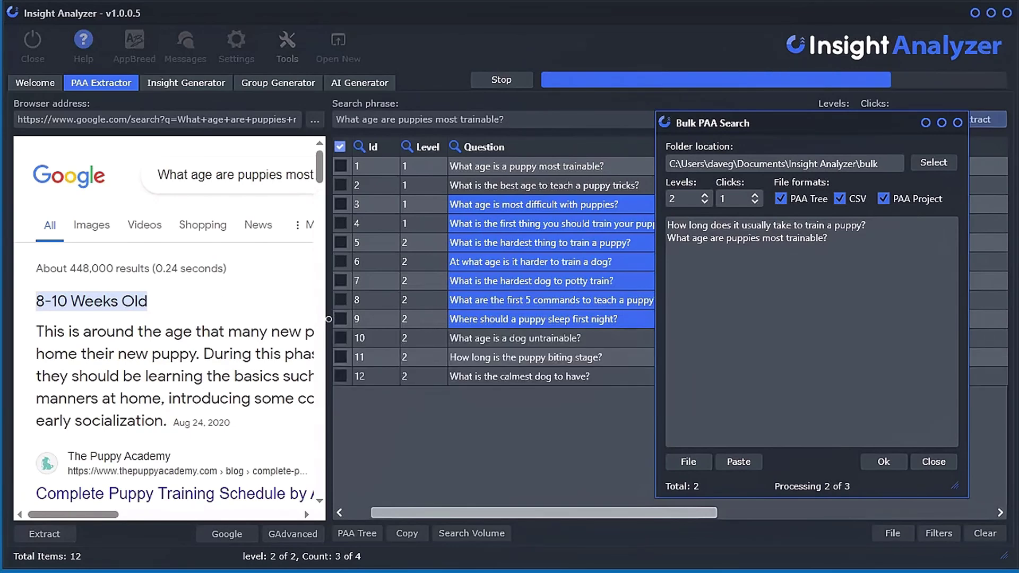
Dismiss the completion notice and open the first question's HTML tree in Chrome
{"action": "left_click", "coordinate": [851, 345]}
{"action": "left_click_drag", "start_coordinate": [806, 89], "coordinate": [685, 29]}
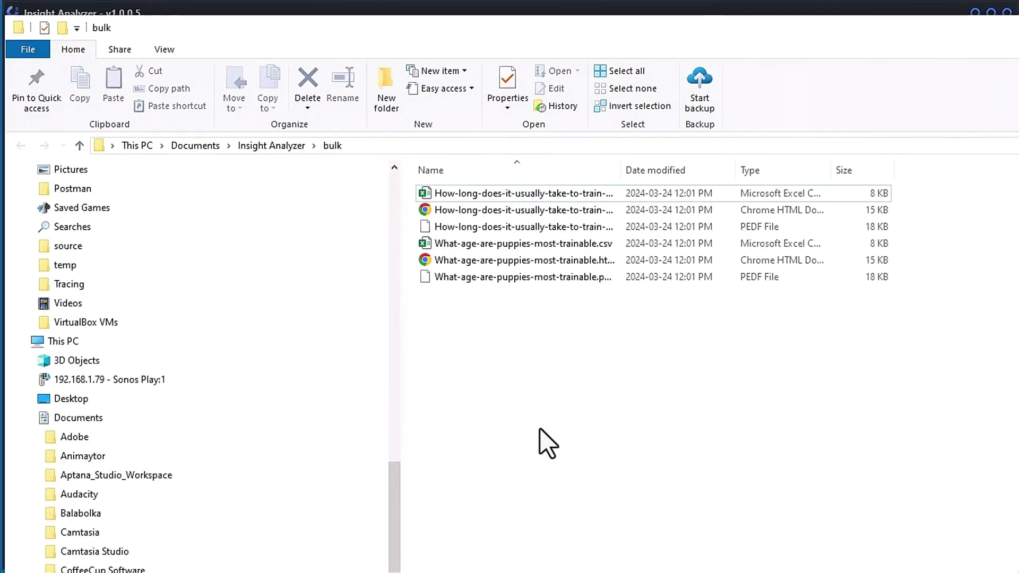
{"action": "left_click", "coordinate": [443, 213]}
{"action": "key", "text": "Return"}
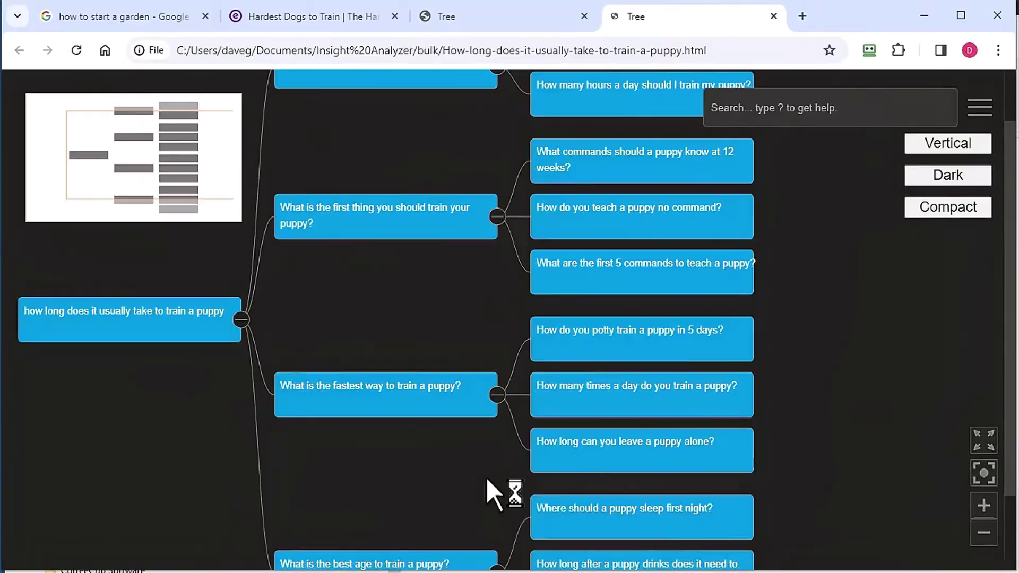
{"action": "key", "text": "alt+Tab"}
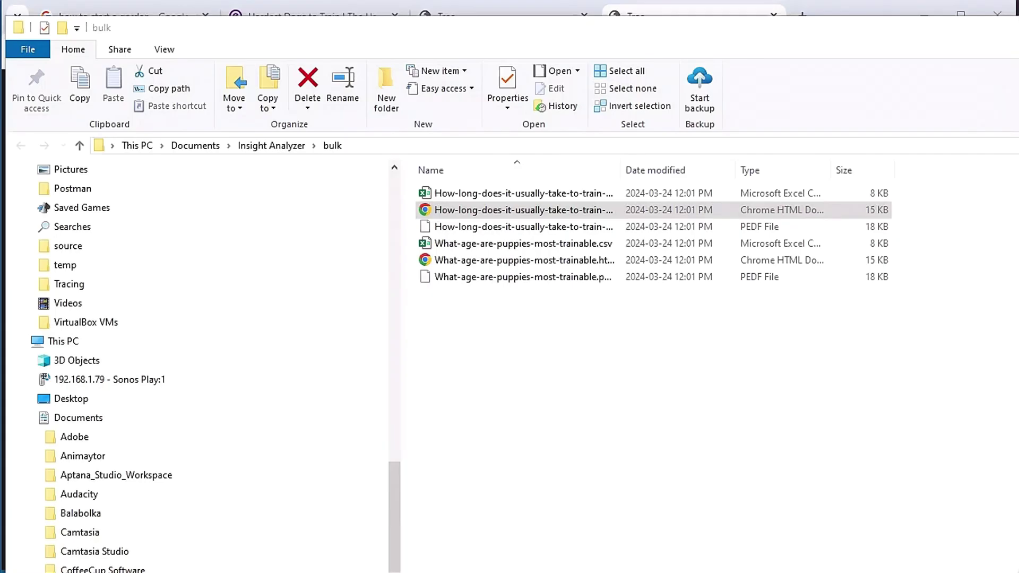
Open the trainable-age question's HTML tree and the first question's CSV in Excel
{"action": "double_click", "coordinate": [527, 266]}
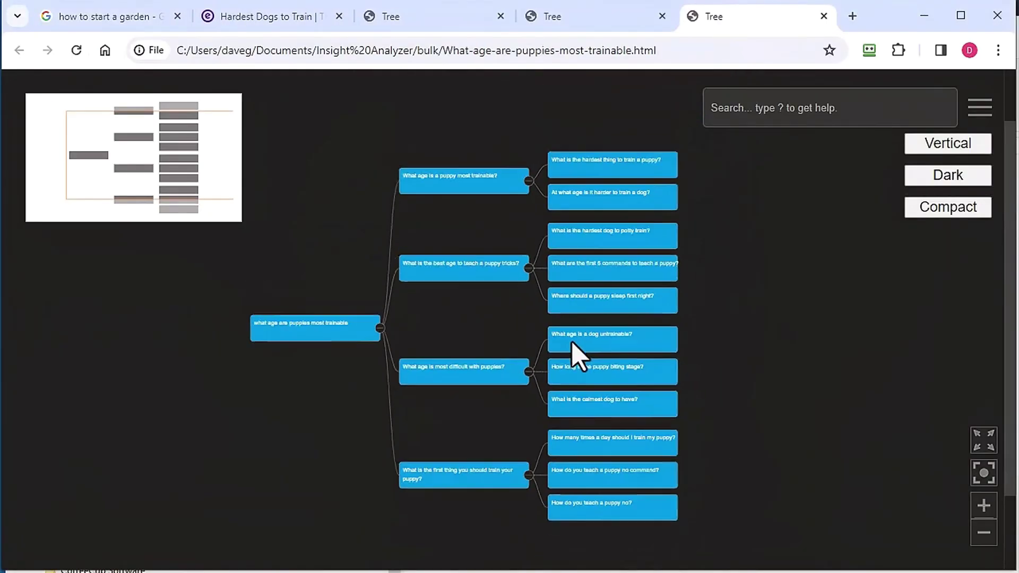
{"action": "key", "text": "alt+Tab"}
{"action": "double_click", "coordinate": [465, 199]}
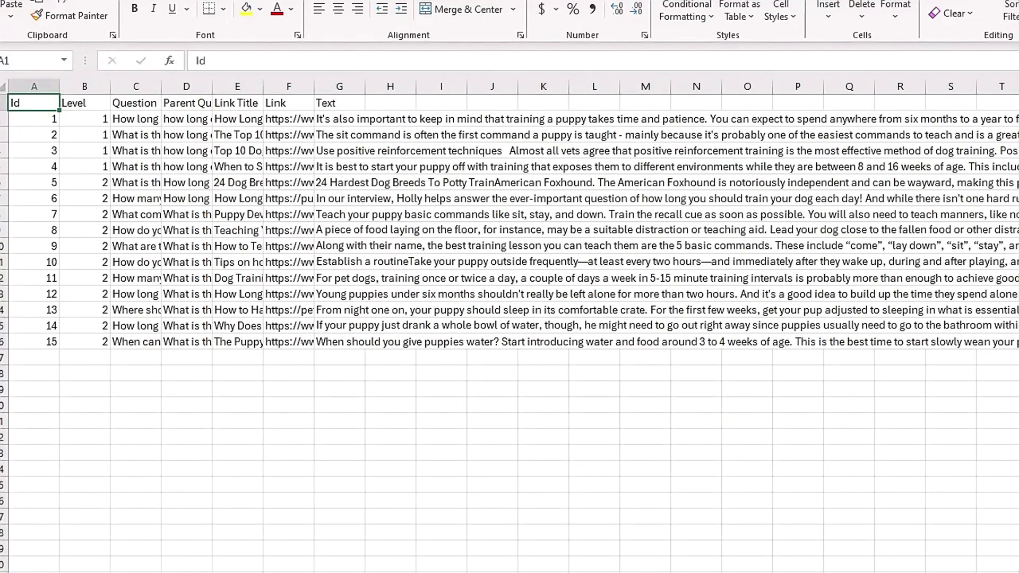
{"action": "key", "text": "alt+Tab"}
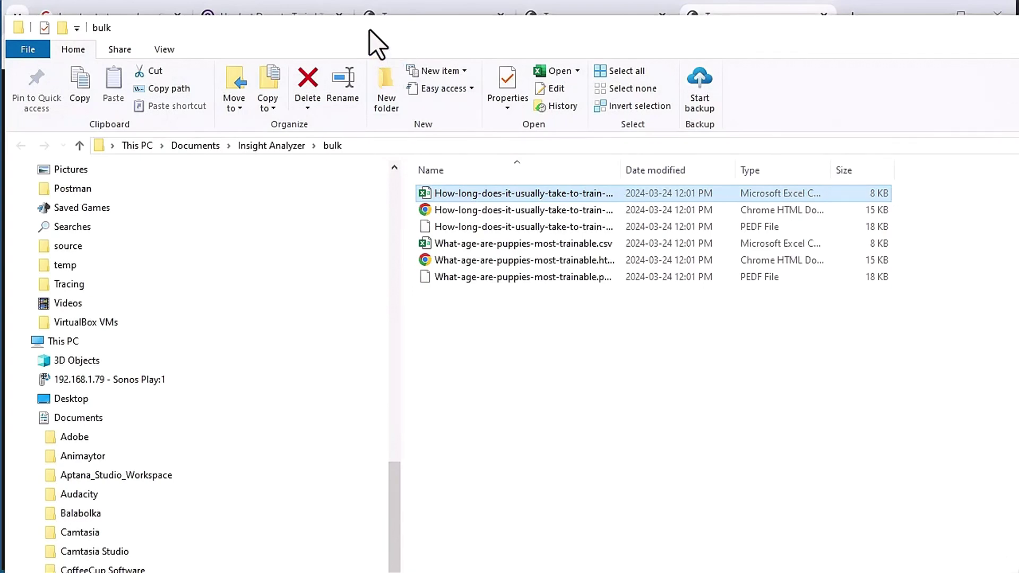
Tick questions 9, 10, 11 and 12 in the results table
{"action": "left_click_drag", "start_coordinate": [370, 30], "coordinate": [400, 21]}
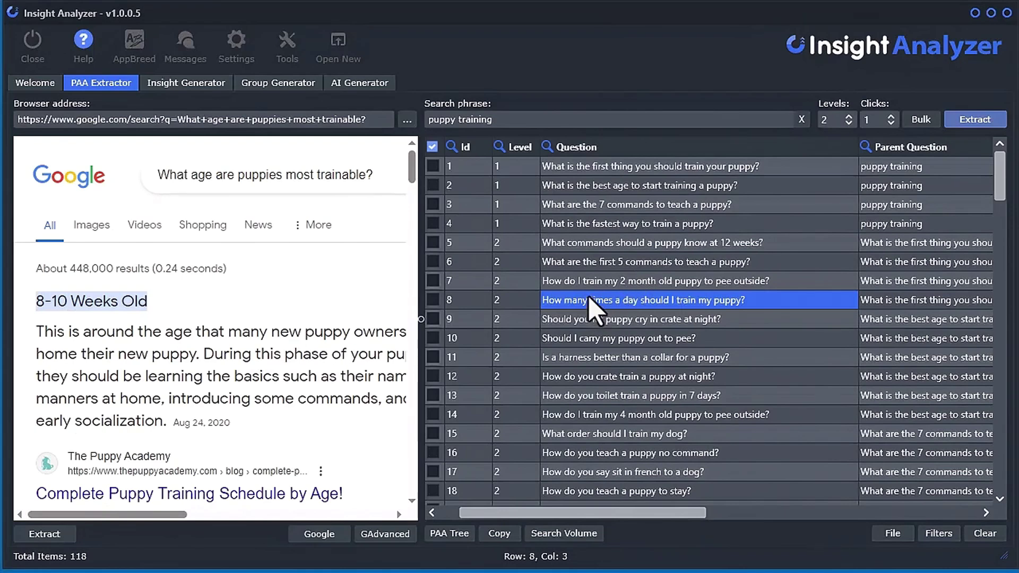
{"action": "left_click", "coordinate": [434, 301]}
{"action": "left_click", "coordinate": [433, 319]}
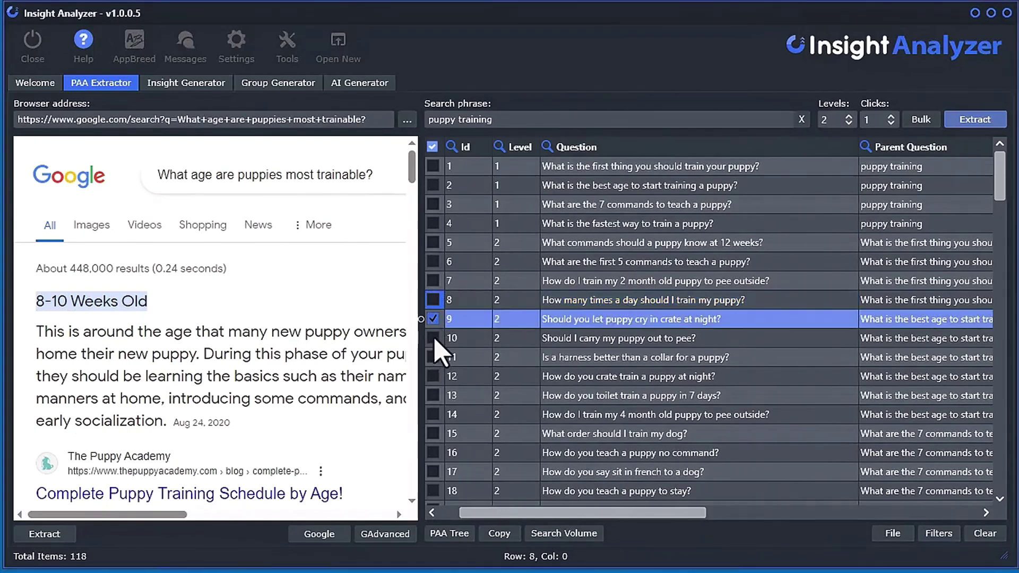
{"action": "left_click", "coordinate": [434, 340]}
{"action": "left_click", "coordinate": [435, 358]}
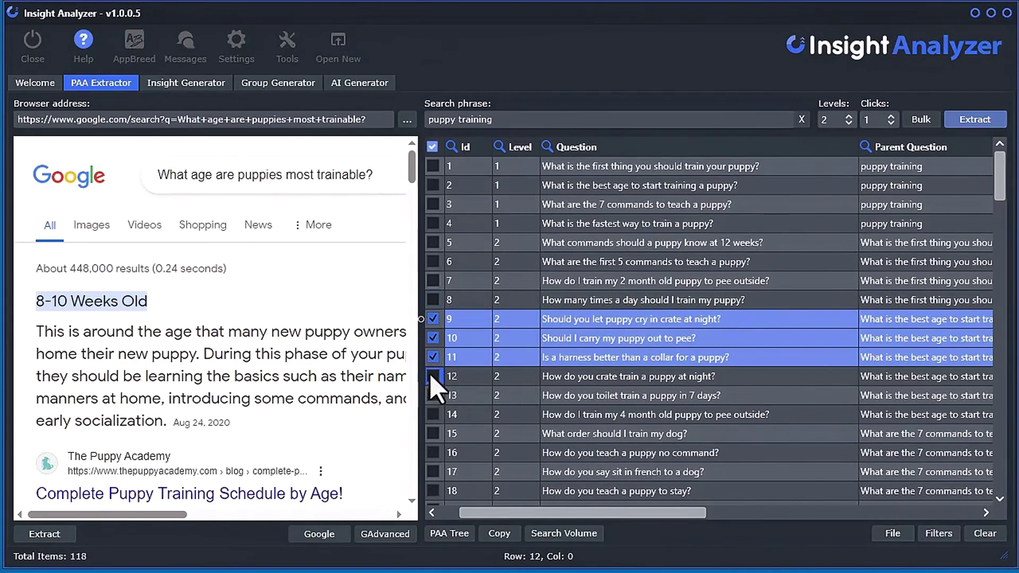
{"action": "left_click", "coordinate": [434, 377]}
Send the ticked questions to the bulk PAA search list, removing the blank line before them
{"action": "right_click", "coordinate": [591, 298]}
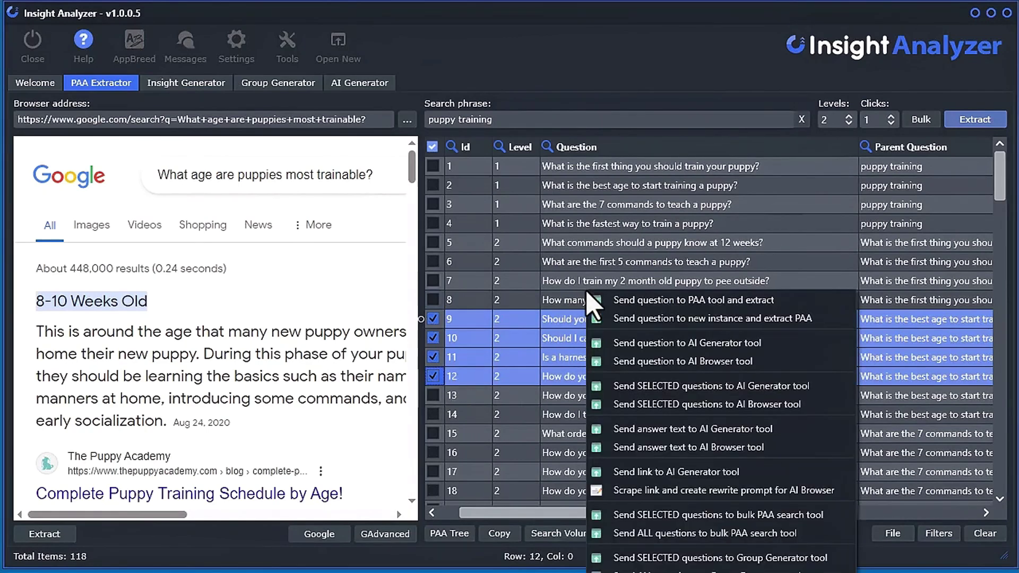
{"action": "right_click", "coordinate": [561, 173]}
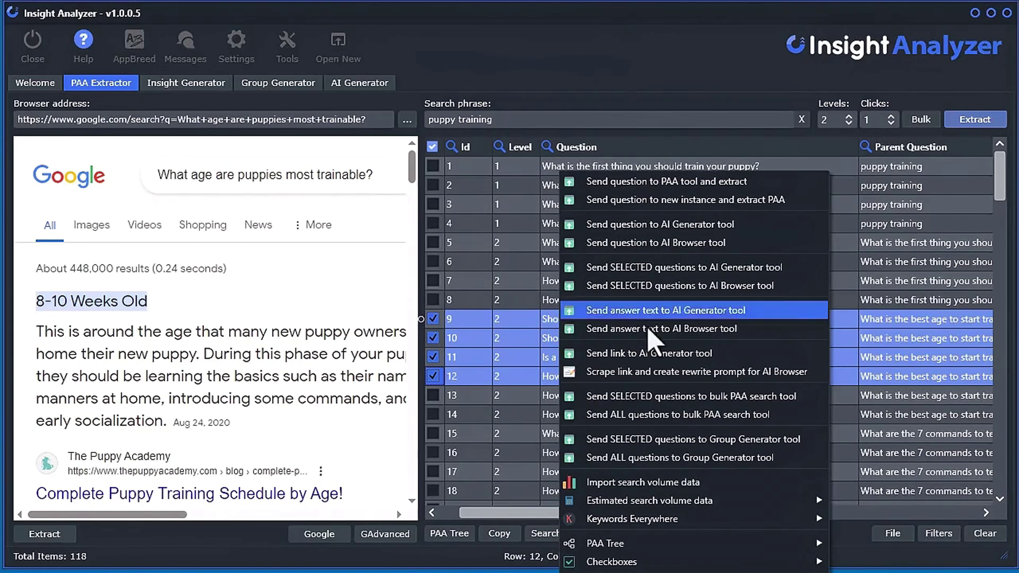
{"action": "left_click", "coordinate": [645, 404]}
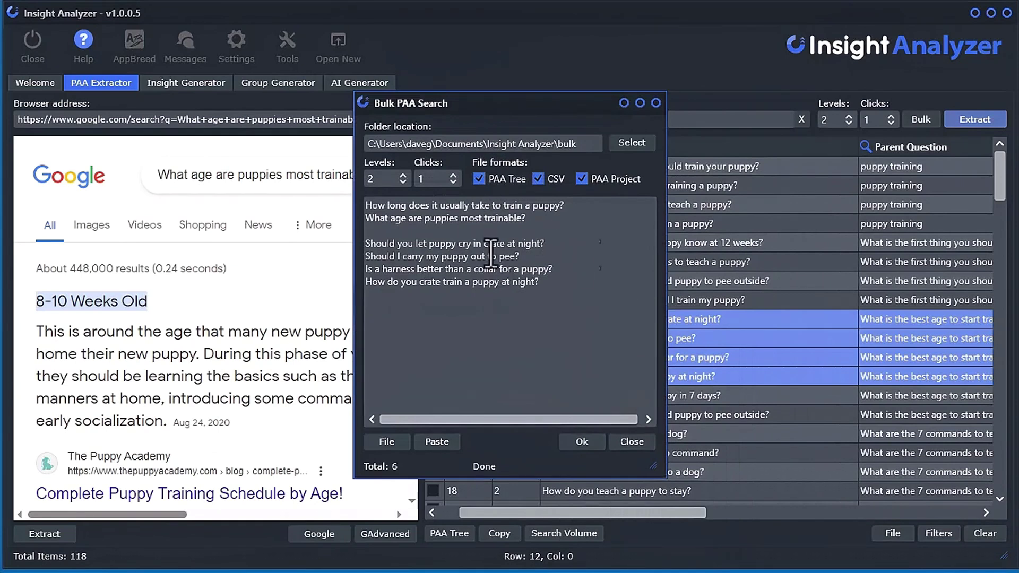
{"action": "left_click", "coordinate": [487, 231]}
{"action": "key", "text": "BackSpace"}
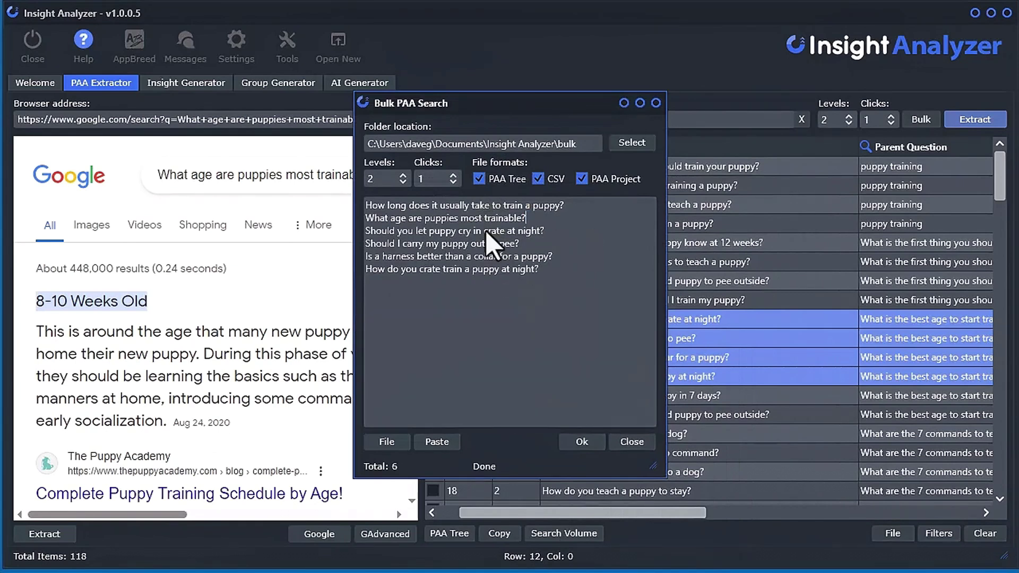
{"action": "left_click", "coordinate": [632, 442]}
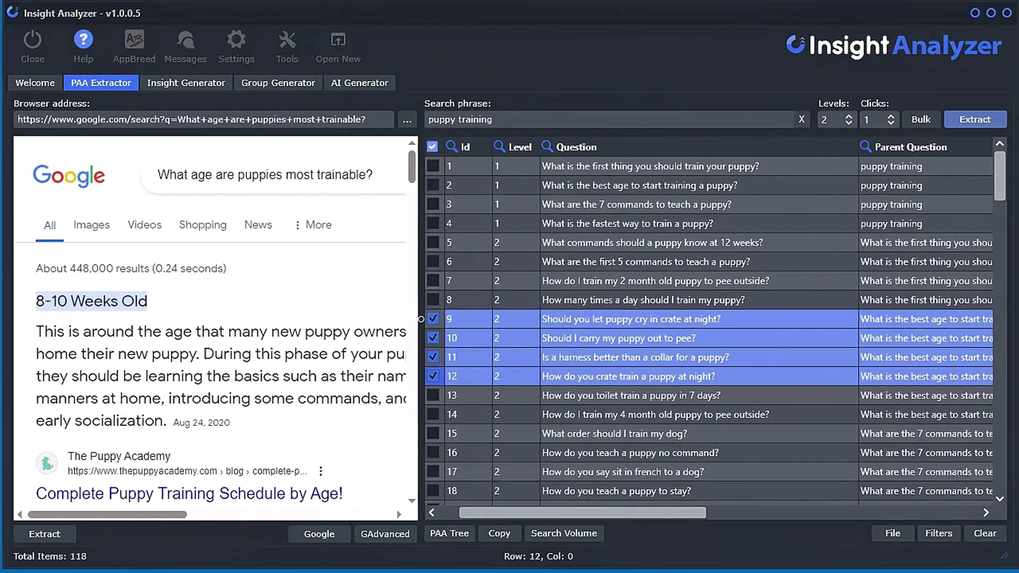
Clear the question table, load the Google homepage in the built-in browser, and minimize Chrome
{"action": "left_click", "coordinate": [986, 534]}
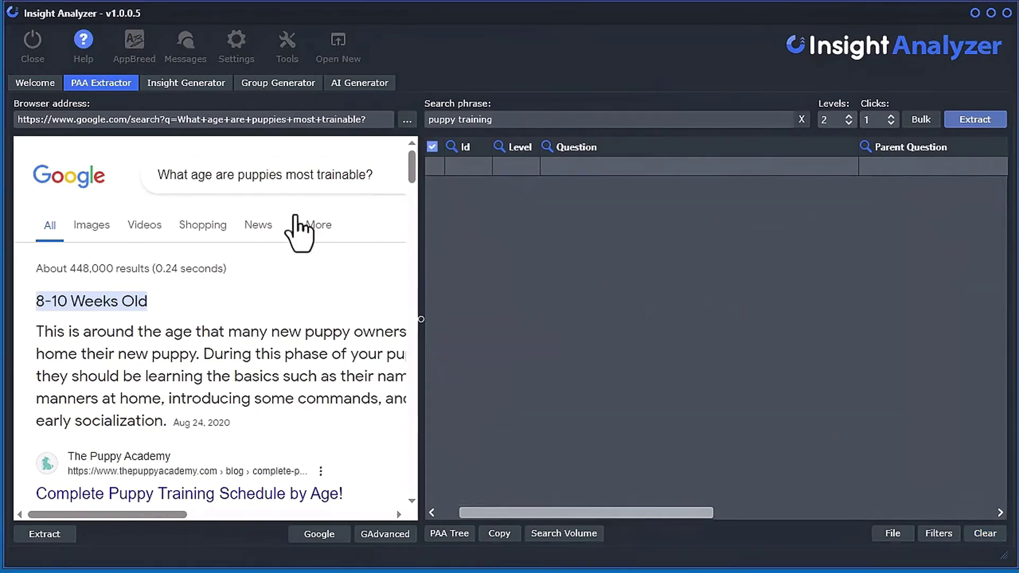
{"action": "left_click", "coordinate": [323, 540]}
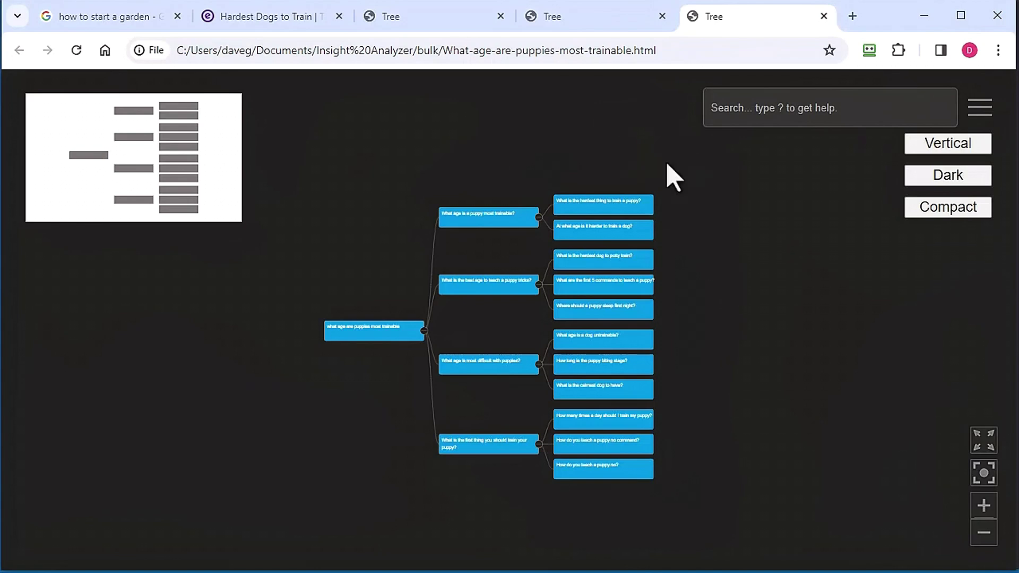
{"action": "left_click", "coordinate": [683, 50]}
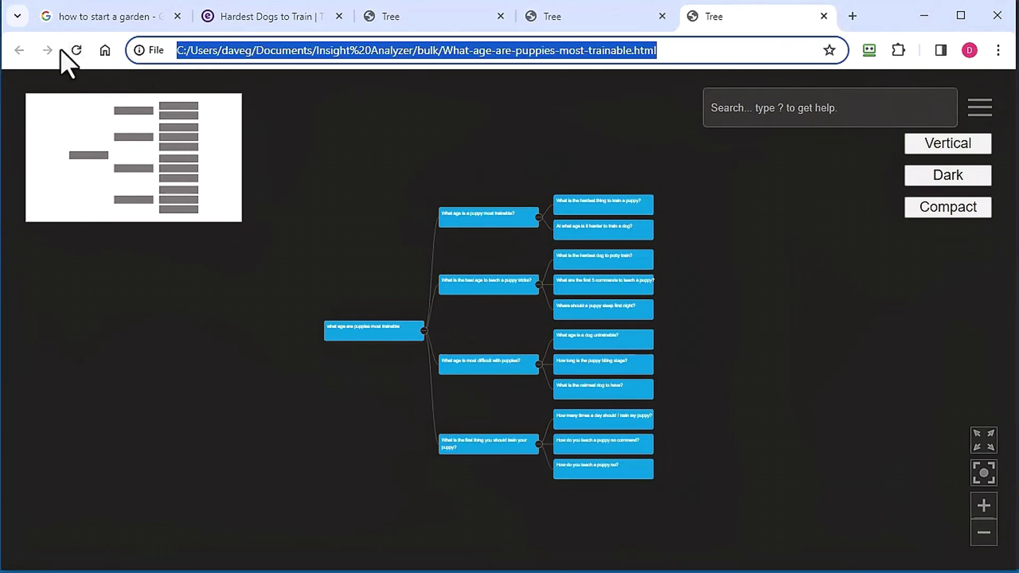
{"action": "left_click", "coordinate": [923, 16]}
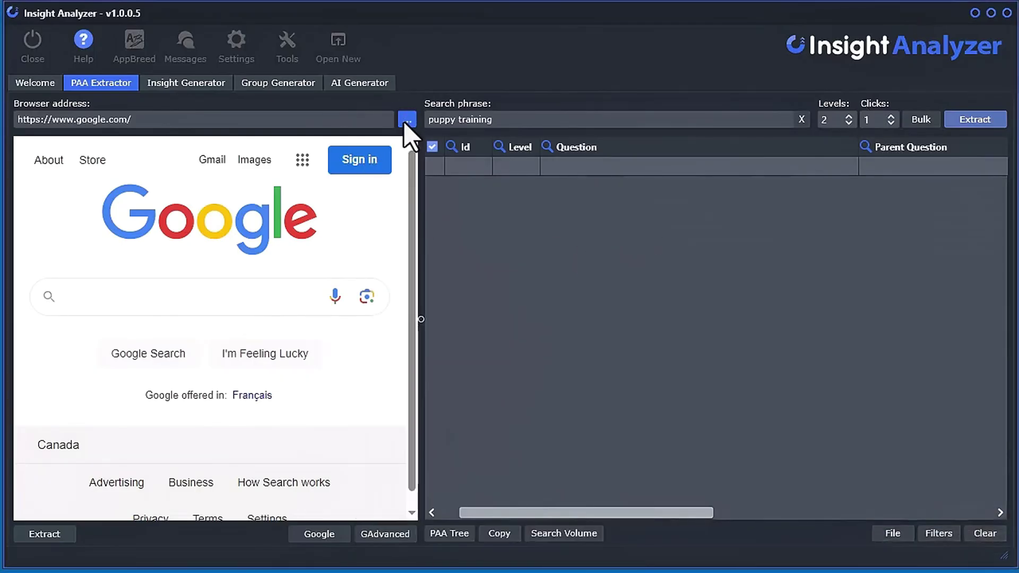
Search Google for 'puppy training' in the built-in browser and extract the 15 People Also Ask questions
{"action": "left_click", "coordinate": [407, 120]}
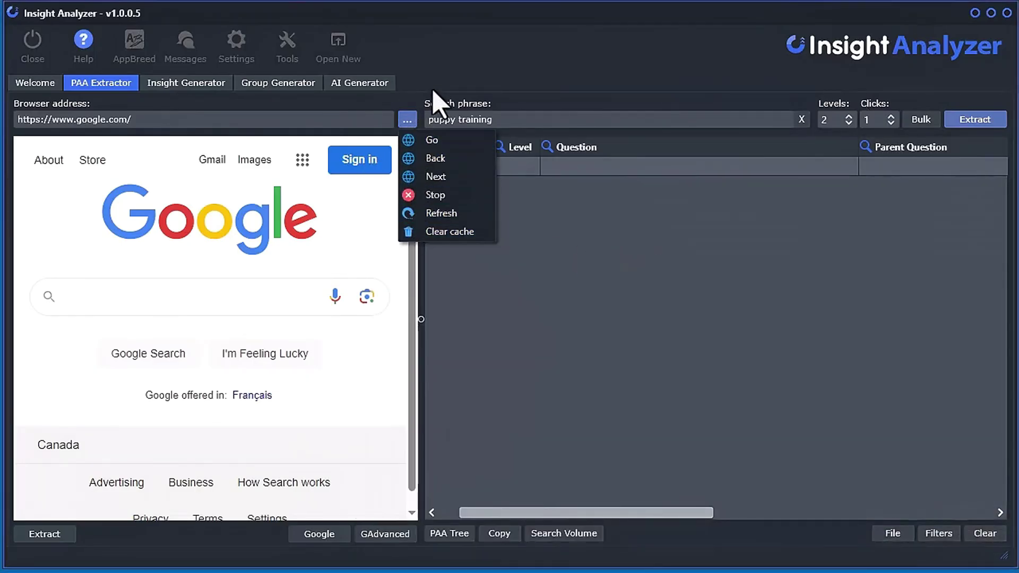
{"action": "left_click", "coordinate": [407, 117]}
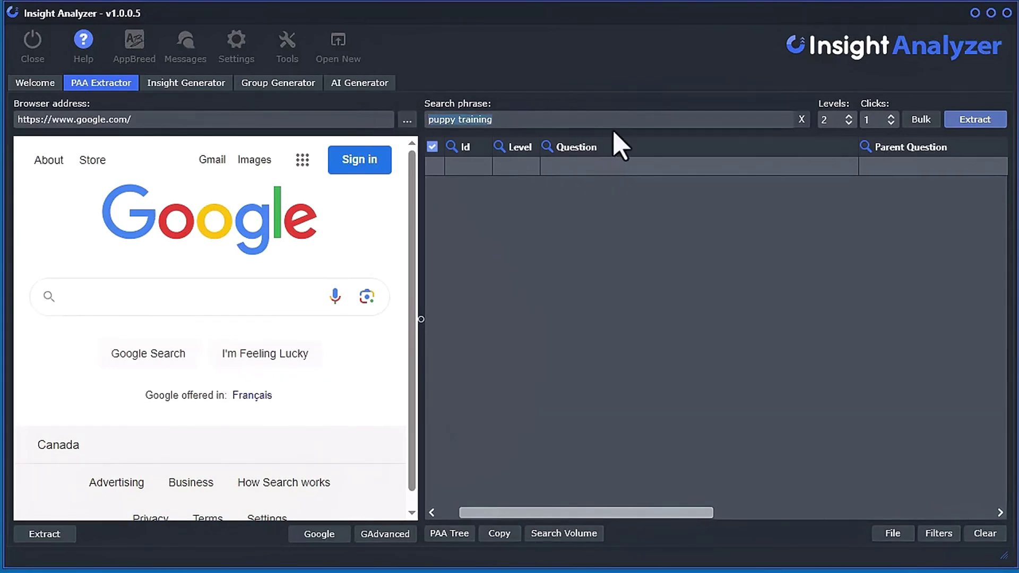
{"action": "left_click", "coordinate": [95, 299]}
{"action": "type", "text": "puppy training"}
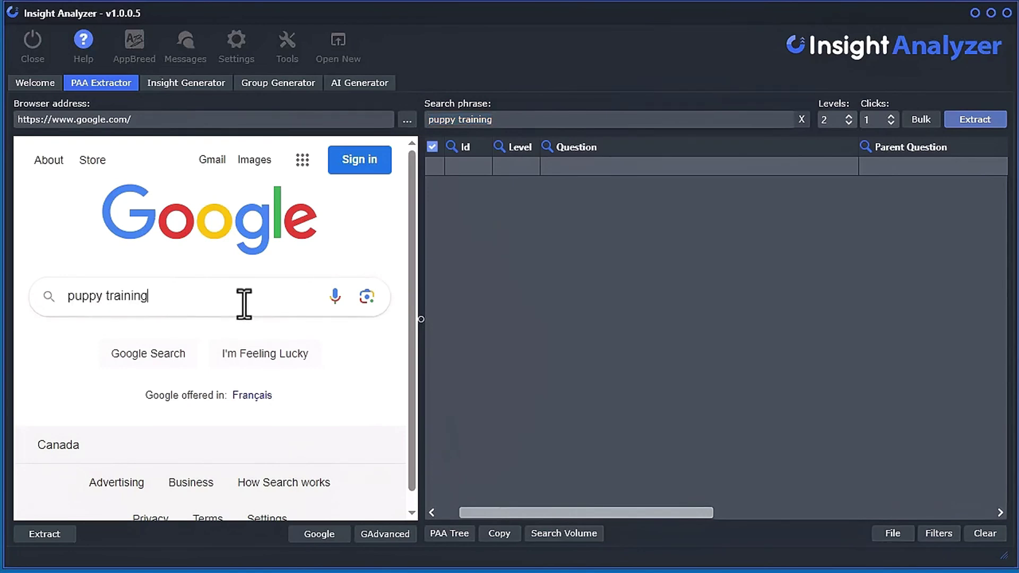
{"action": "key", "text": "Return"}
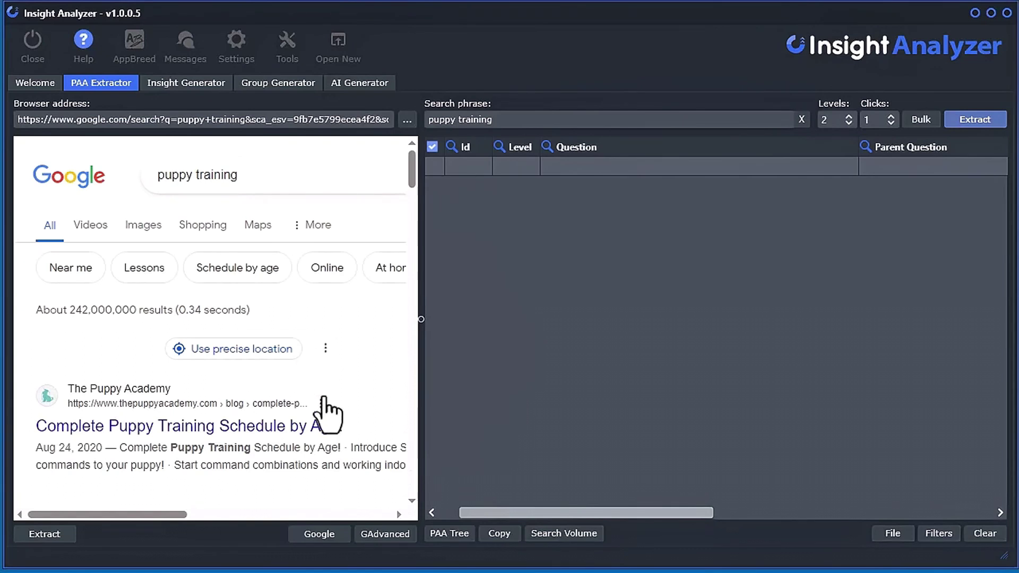
{"action": "left_click", "coordinate": [34, 536]}
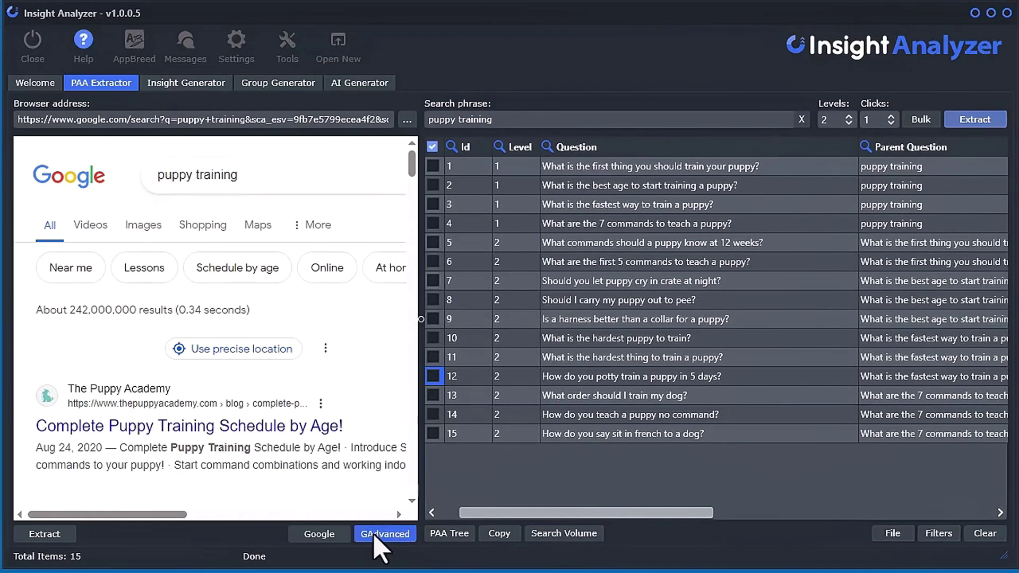
Open Google Advanced Search, dismiss the Chrome popup, and look over its word fields
{"action": "left_click", "coordinate": [400, 537]}
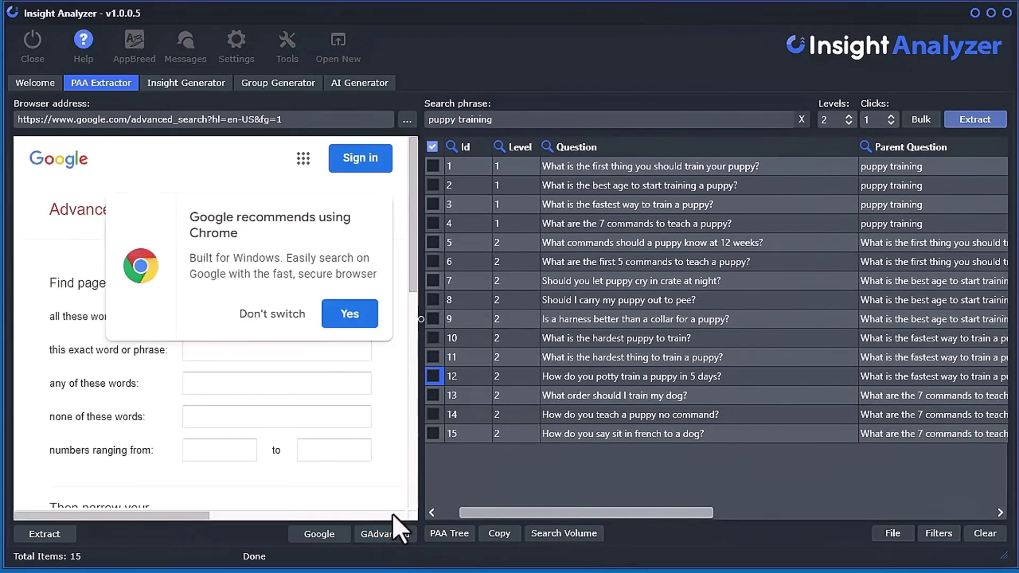
{"action": "left_click", "coordinate": [141, 355]}
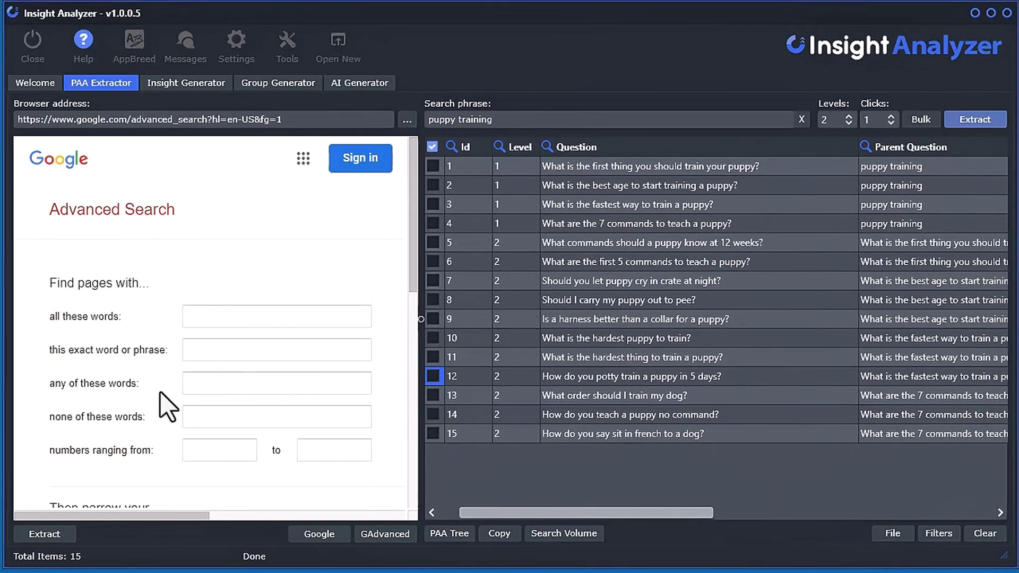
{"action": "left_click", "coordinate": [224, 321]}
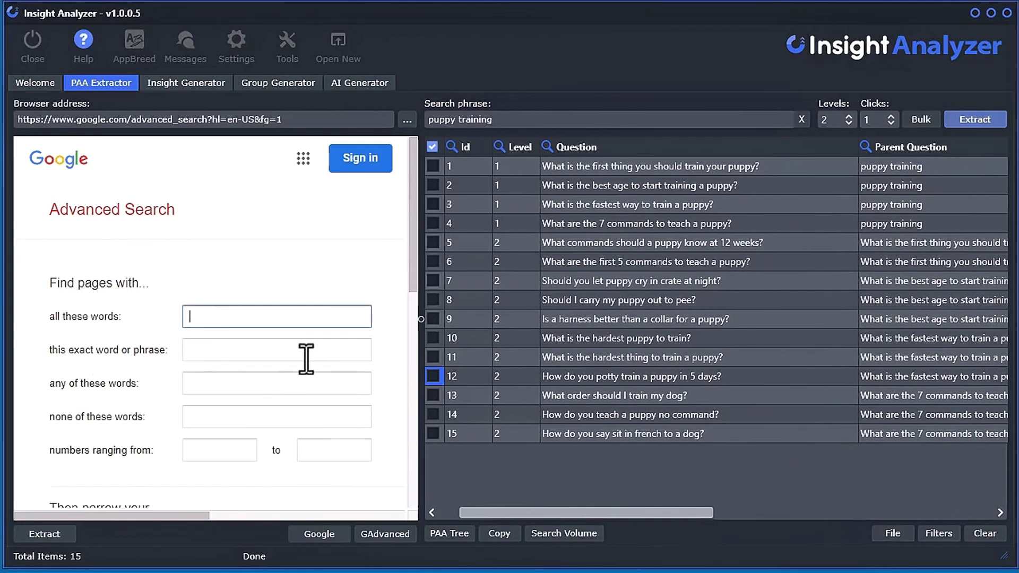
{"action": "left_click", "coordinate": [266, 351]}
{"action": "left_click", "coordinate": [248, 417]}
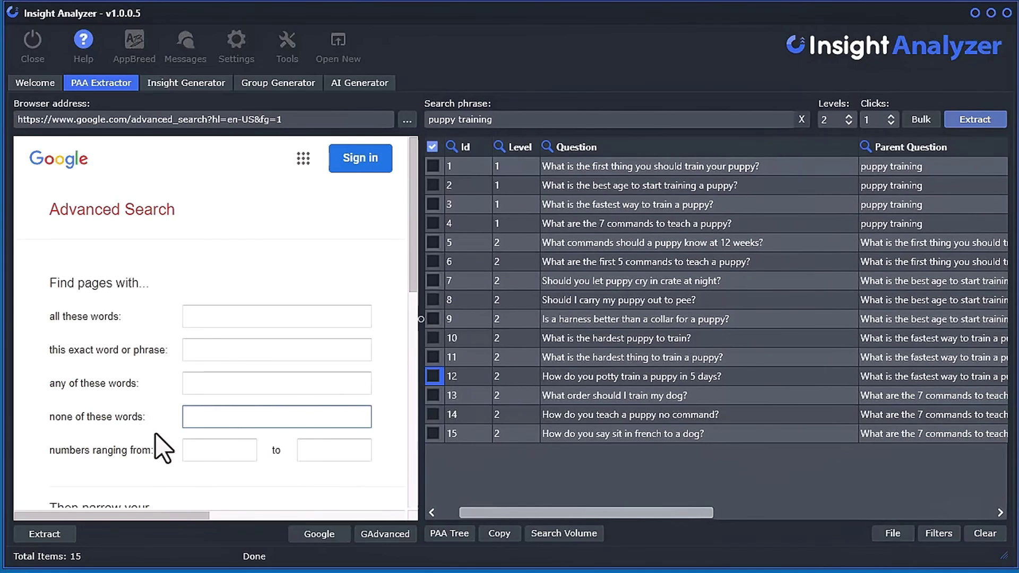
{"action": "scroll", "coordinate": [84, 403], "scroll_direction": "down", "scroll_amount": 5}
Review the language, region, last update and site or domain options, leaving all fields empty
{"action": "left_click", "coordinate": [234, 271]}
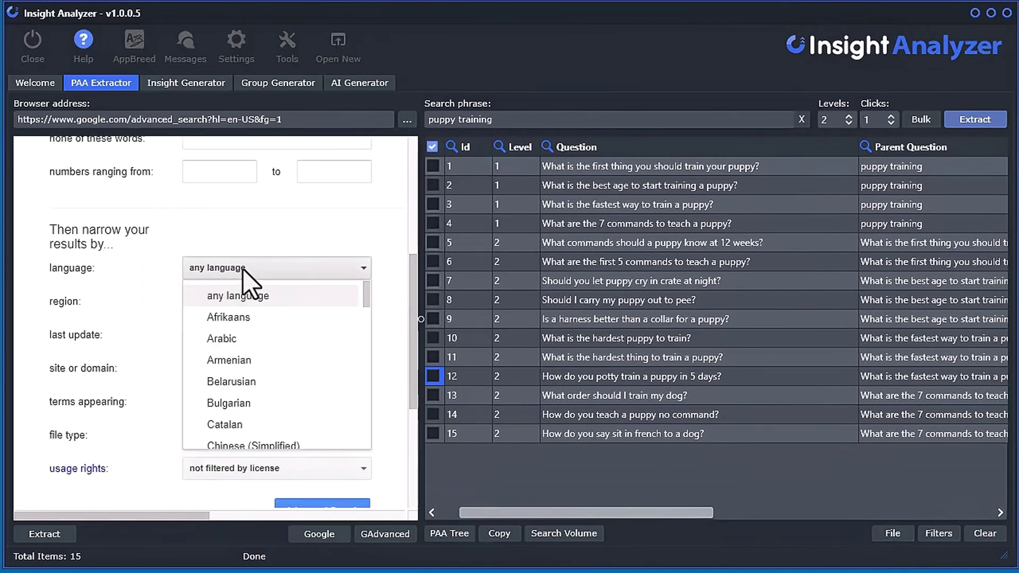
{"action": "left_click", "coordinate": [146, 302]}
{"action": "left_click", "coordinate": [223, 301]}
{"action": "left_click", "coordinate": [127, 312]}
{"action": "left_click", "coordinate": [218, 340]}
{"action": "left_click", "coordinate": [131, 390]}
{"action": "left_click", "coordinate": [224, 371]}
{"action": "left_click", "coordinate": [121, 394]}
{"action": "scroll", "coordinate": [133, 472], "scroll_direction": "down", "scroll_amount": 1}
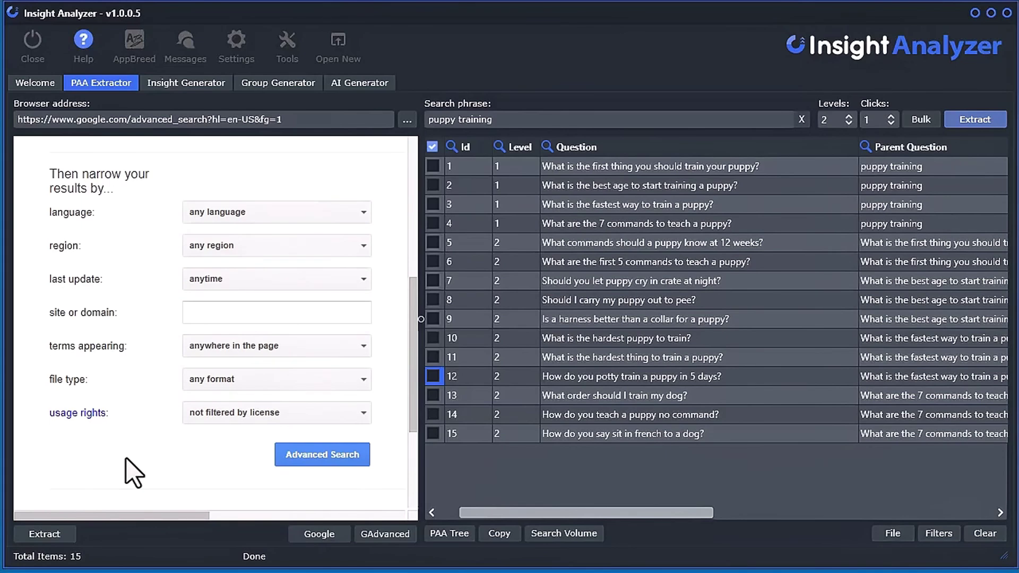
{"action": "scroll", "coordinate": [133, 472], "scroll_direction": "up", "scroll_amount": 6}
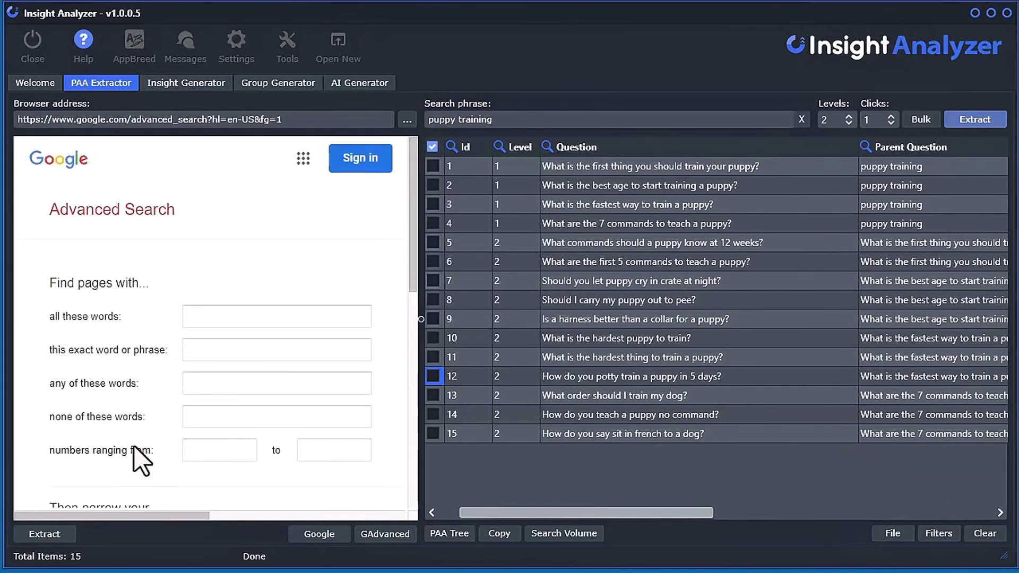
{"action": "scroll", "coordinate": [111, 436], "scroll_direction": "down", "scroll_amount": 6}
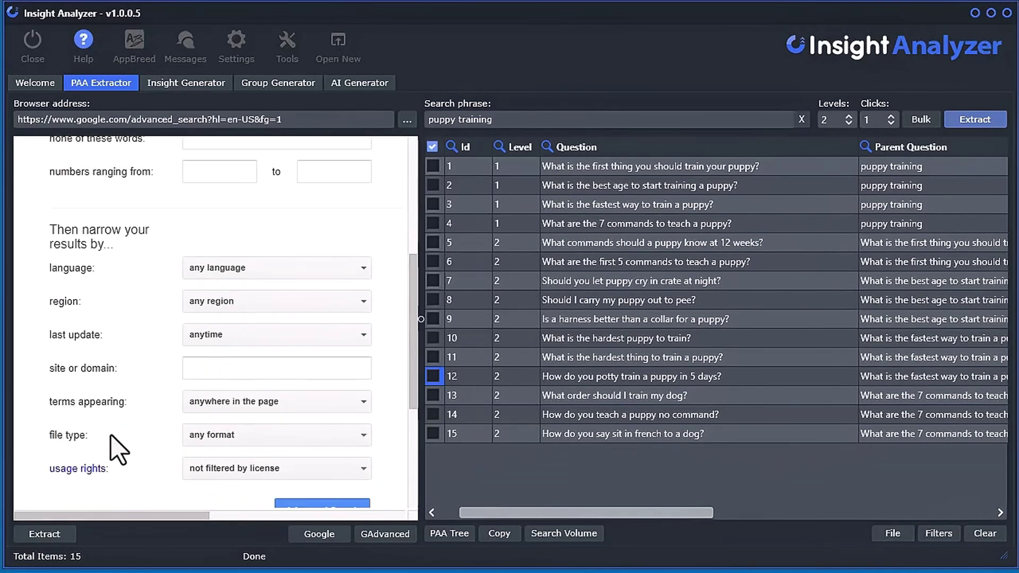
{"action": "scroll", "coordinate": [113, 446], "scroll_direction": "up", "scroll_amount": 6}
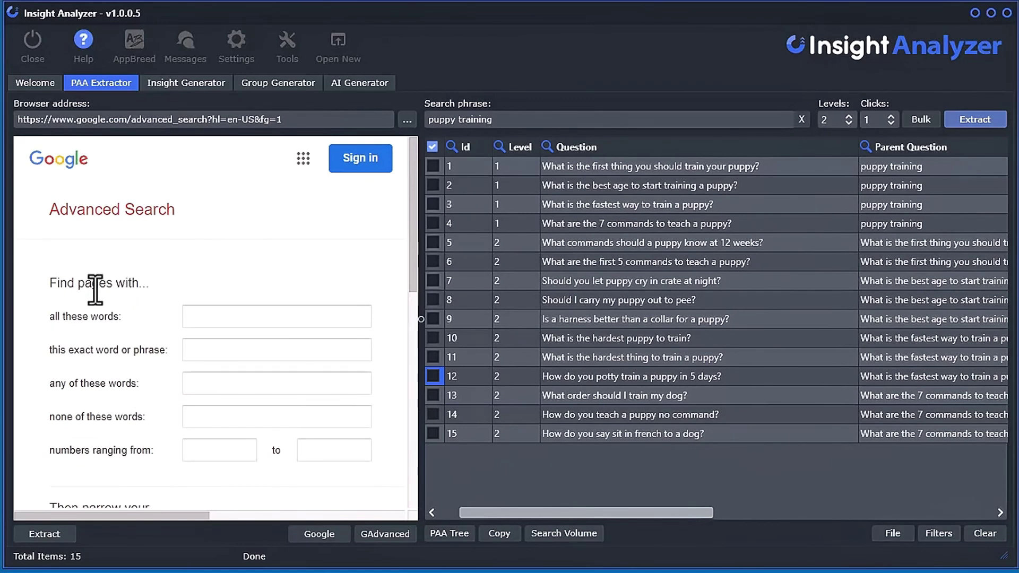
{"action": "scroll", "coordinate": [125, 382], "scroll_direction": "down", "scroll_amount": 6}
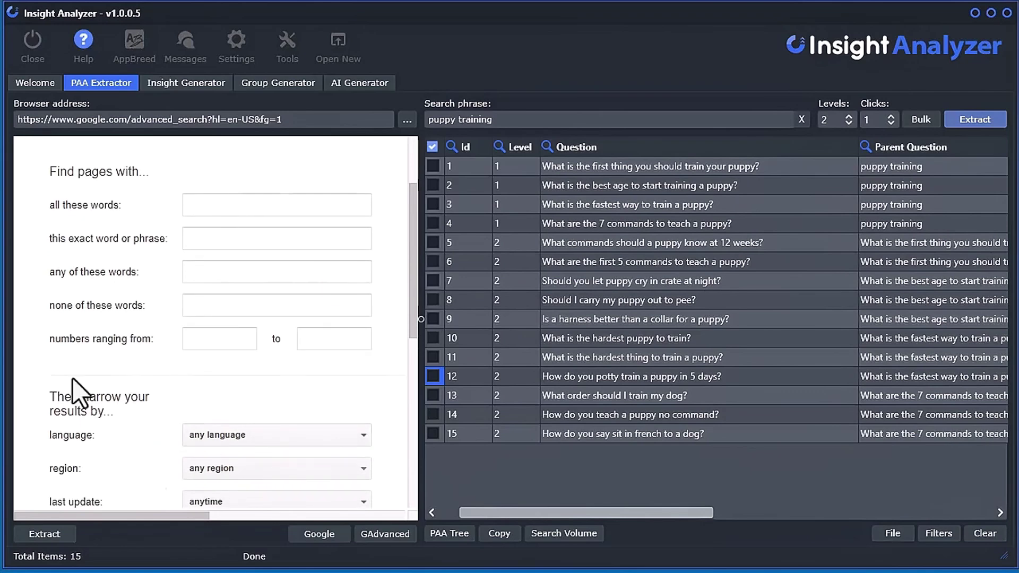
{"action": "scroll", "coordinate": [149, 429], "scroll_direction": "up", "scroll_amount": 6}
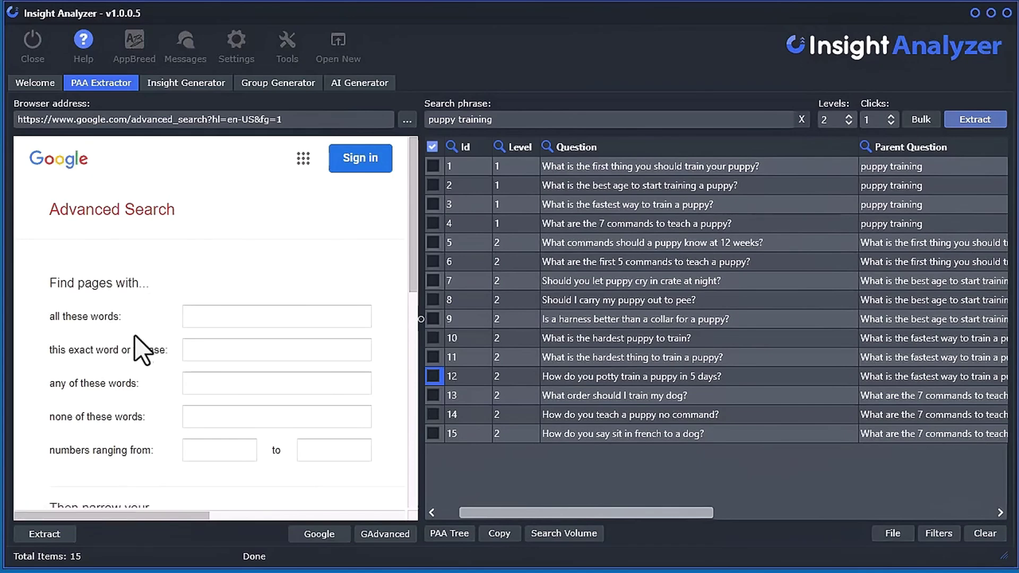
Return the built-in browser to the Google homepage and list the search volume import options
{"action": "left_click", "coordinate": [75, 167]}
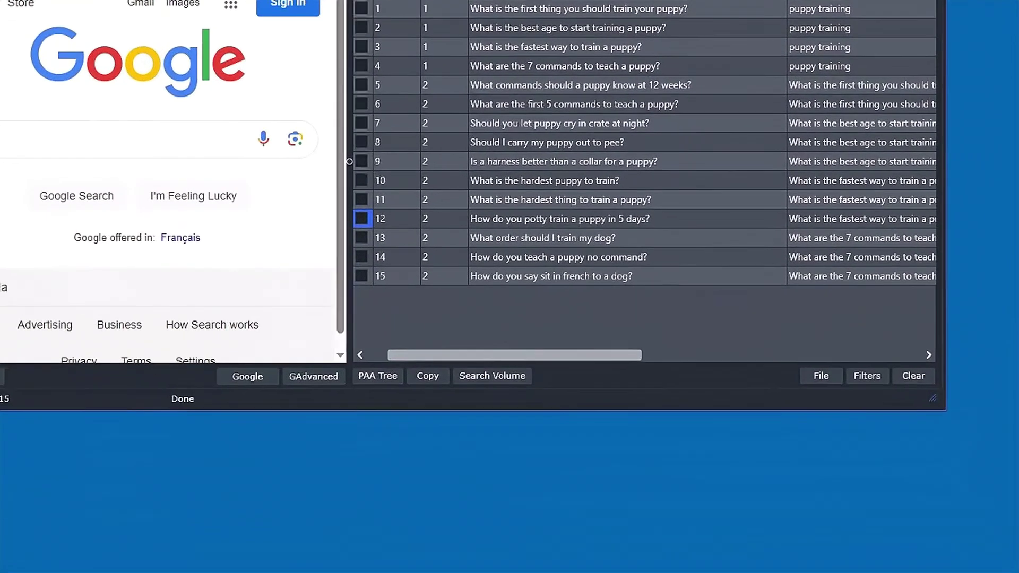
{"action": "left_click", "coordinate": [493, 378]}
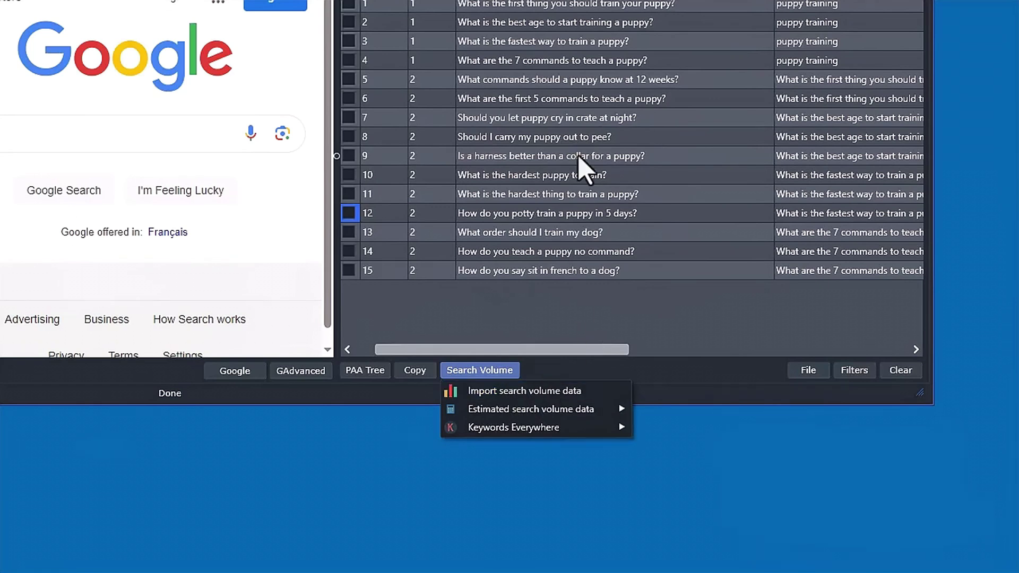
{"action": "left_click", "coordinate": [535, 393]}
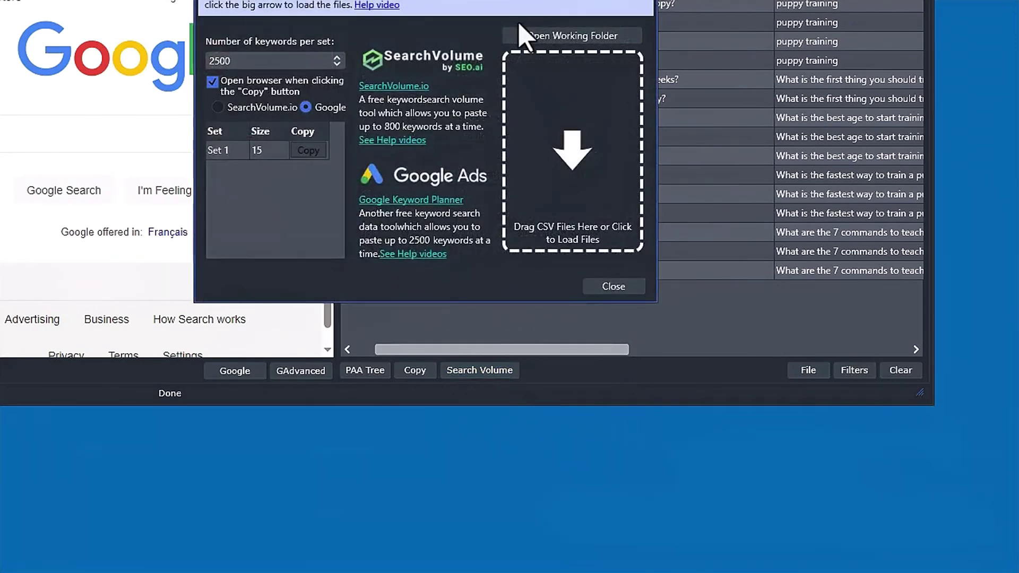
{"action": "left_click_drag", "start_coordinate": [513, 0], "coordinate": [507, 80]}
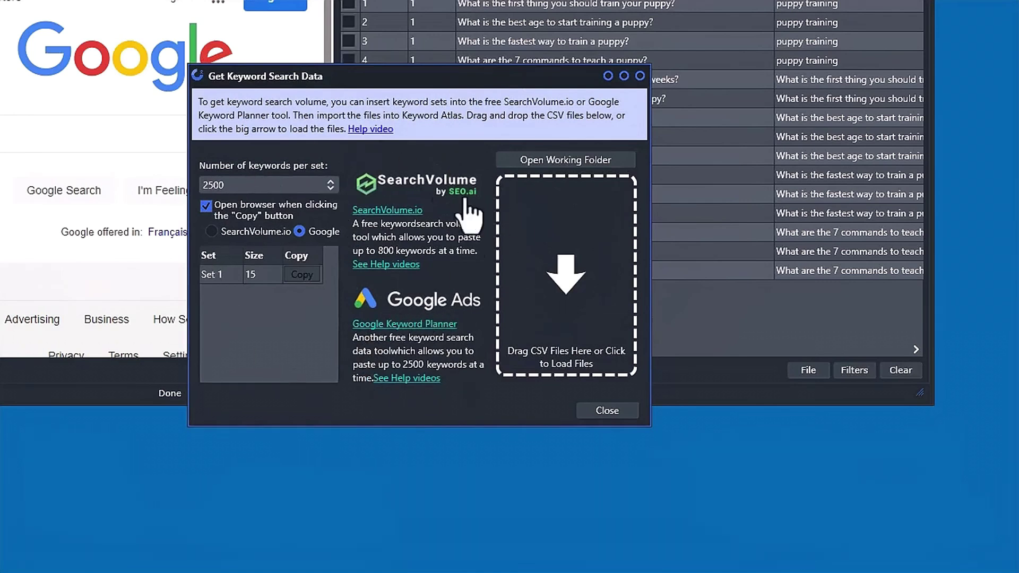
{"action": "left_click", "coordinate": [641, 76]}
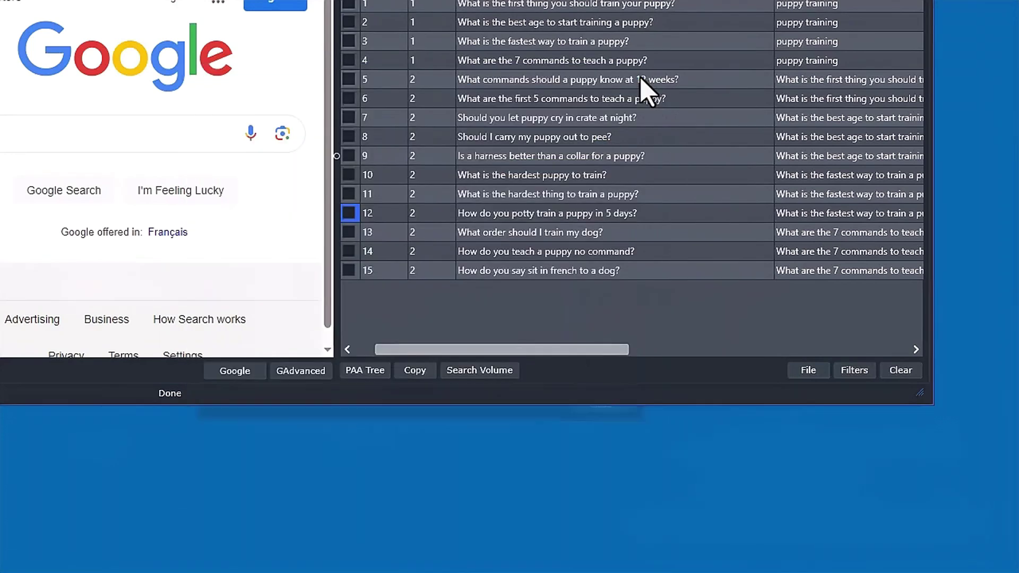
Bring up the Search Volume menu with its Keywords Everywhere choices
{"action": "left_click", "coordinate": [417, 375]}
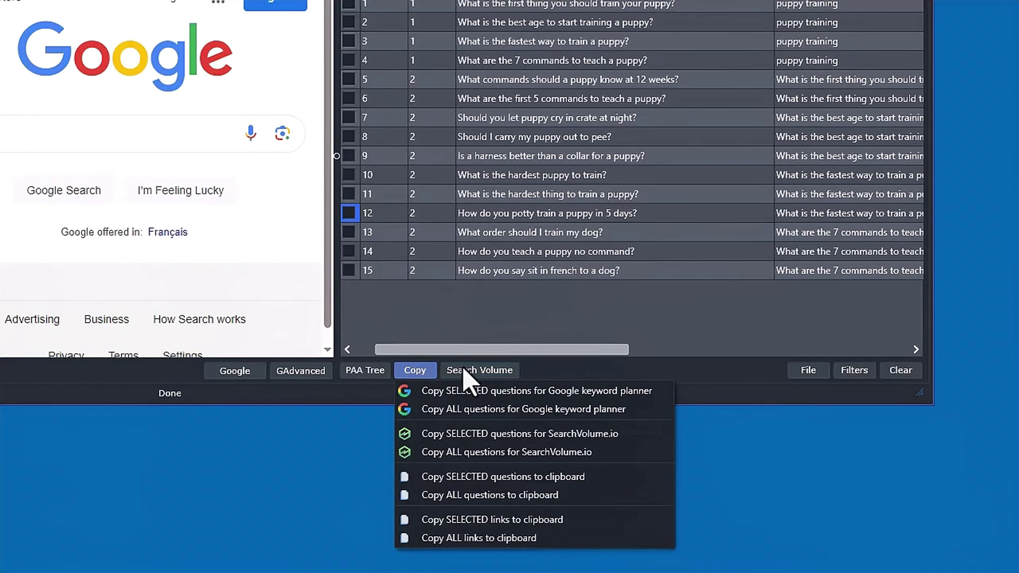
{"action": "left_click", "coordinate": [503, 373]}
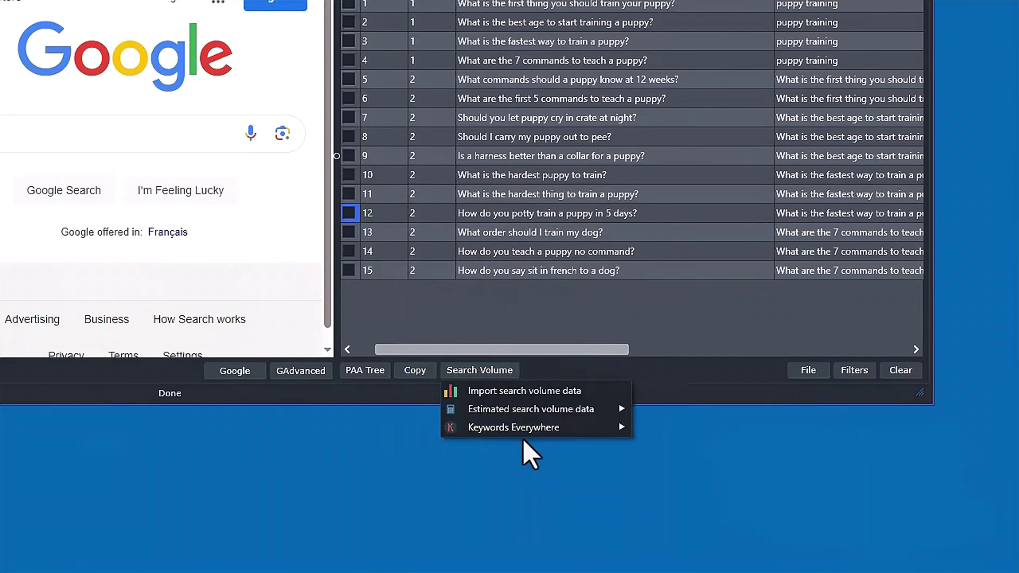
{"action": "mouse_move", "coordinate": [525, 427]}
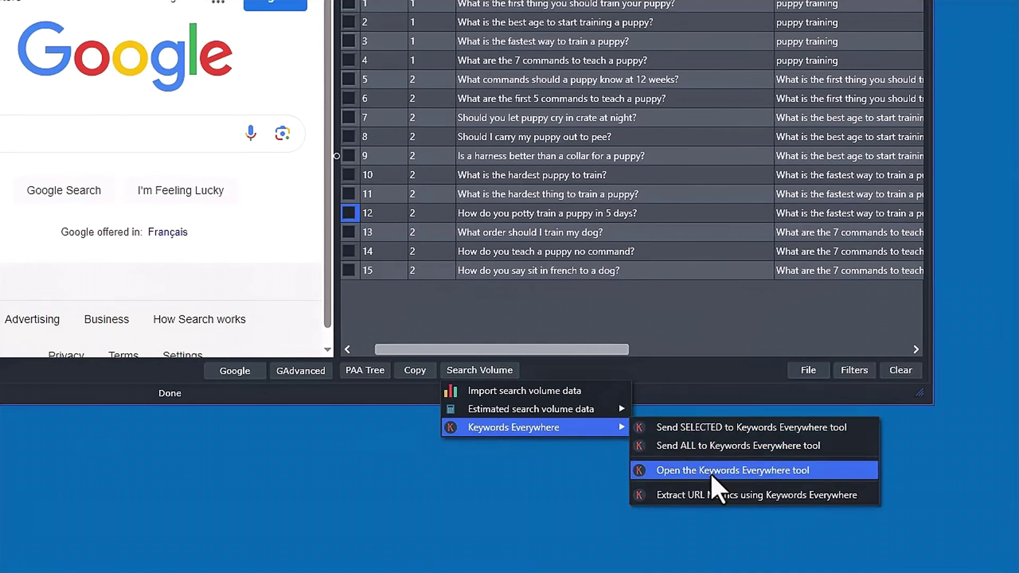
Extract URL Monthly Traffic and URL Ranked Keywords via Keywords Everywhere and view the new columns
{"action": "left_click", "coordinate": [772, 496]}
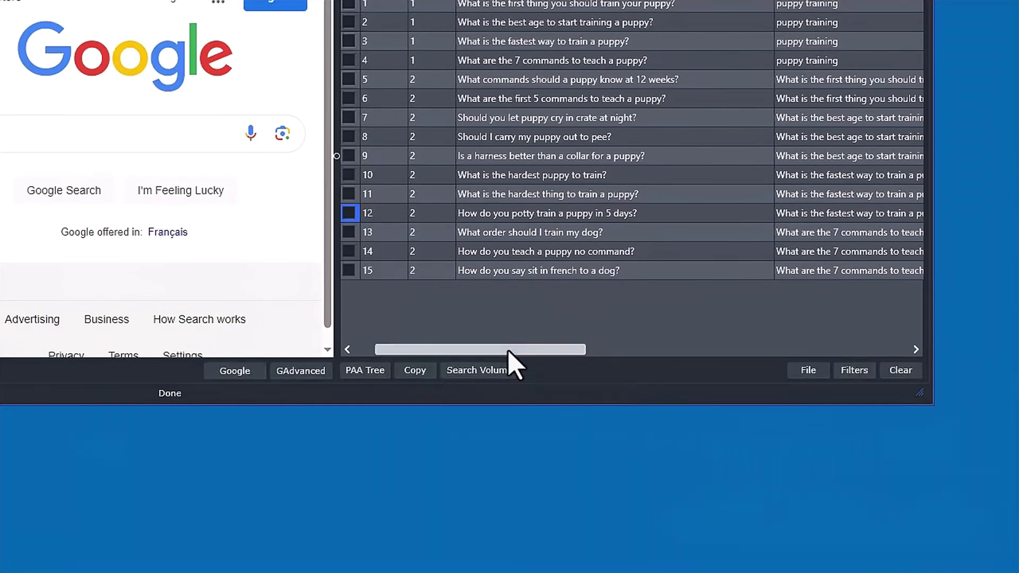
{"action": "left_click_drag", "start_coordinate": [509, 351], "coordinate": [814, 368]}
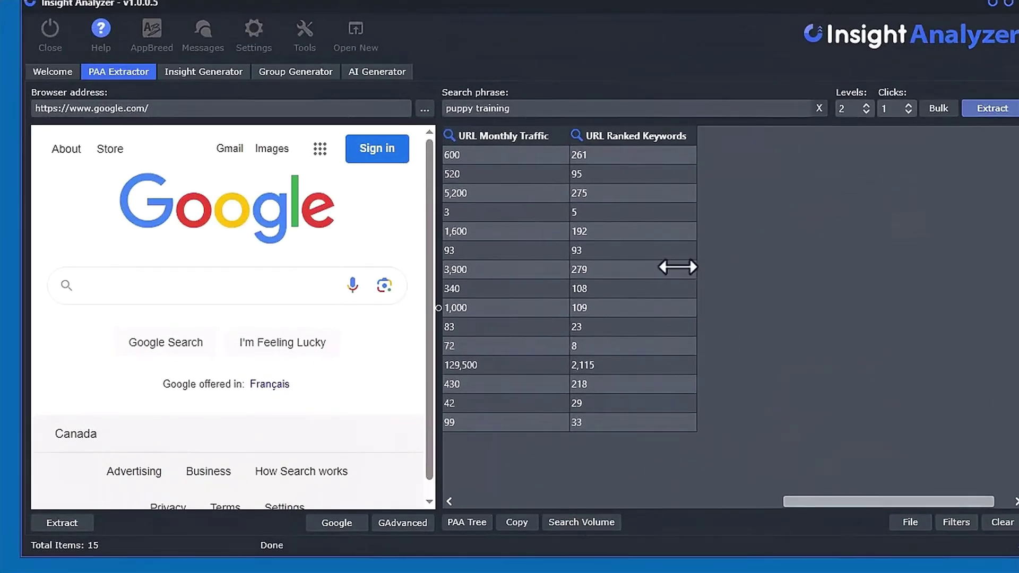
{"action": "left_click", "coordinate": [448, 502]}
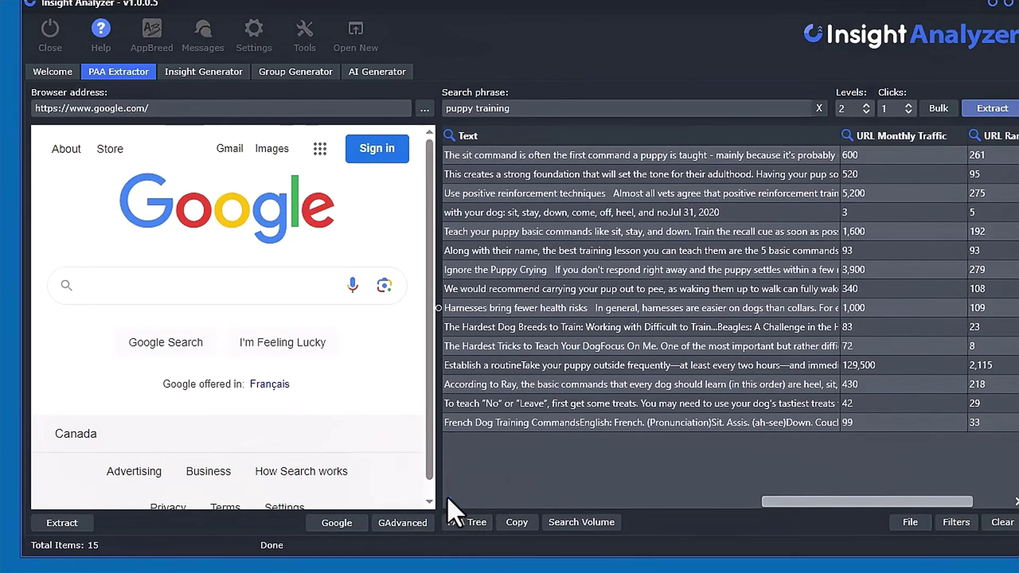
{"action": "left_click_drag", "start_coordinate": [18, 205], "coordinate": [1, 205]}
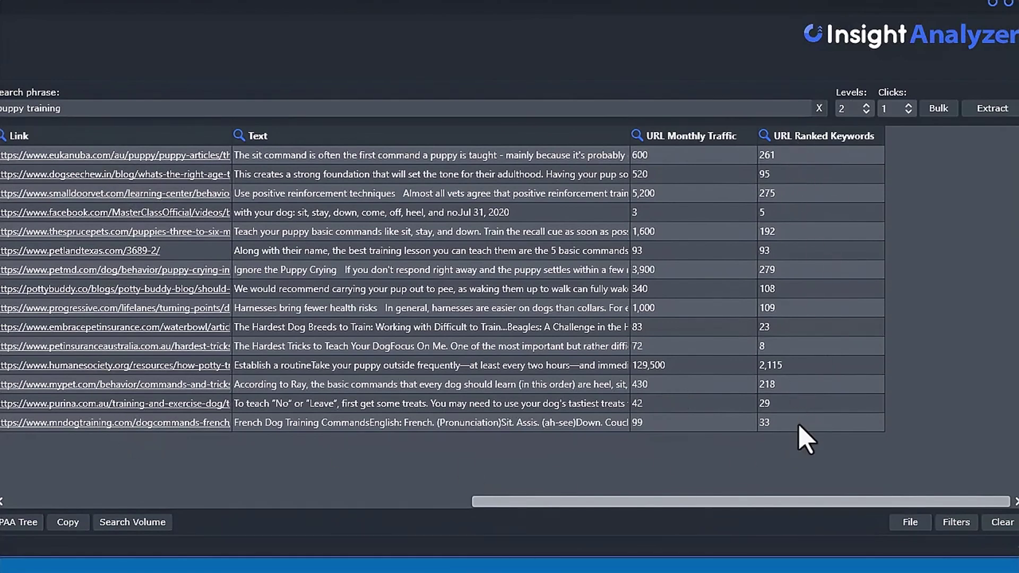
{"action": "left_click_drag", "start_coordinate": [0, 272], "coordinate": [19, 272]}
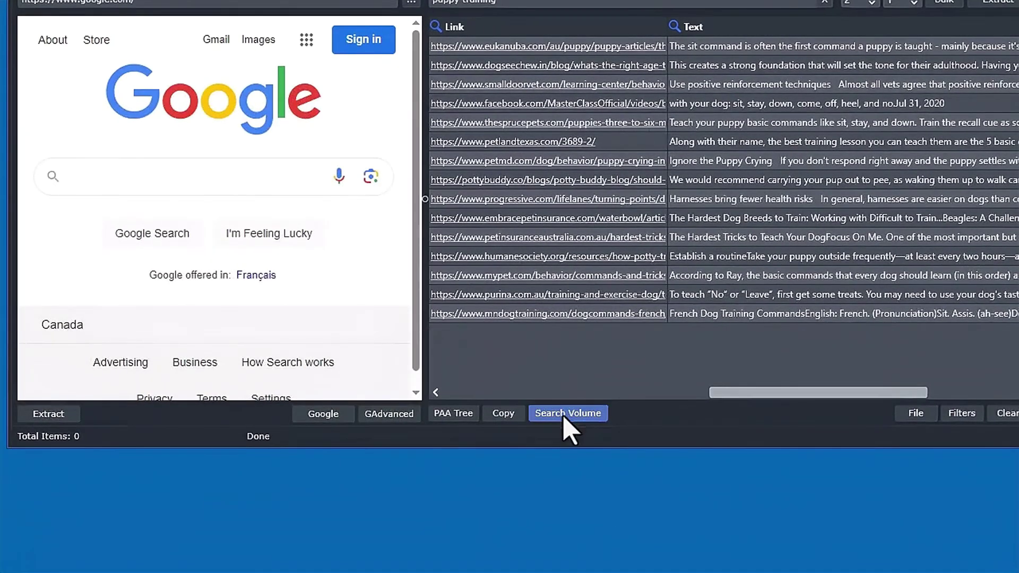
{"action": "left_click", "coordinate": [564, 489]}
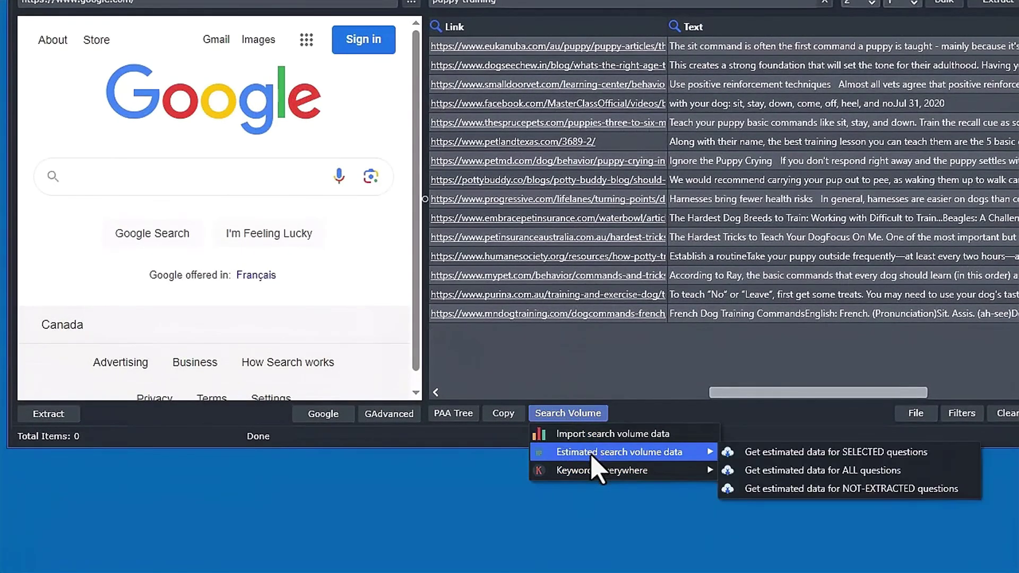
{"action": "mouse_move", "coordinate": [658, 458]}
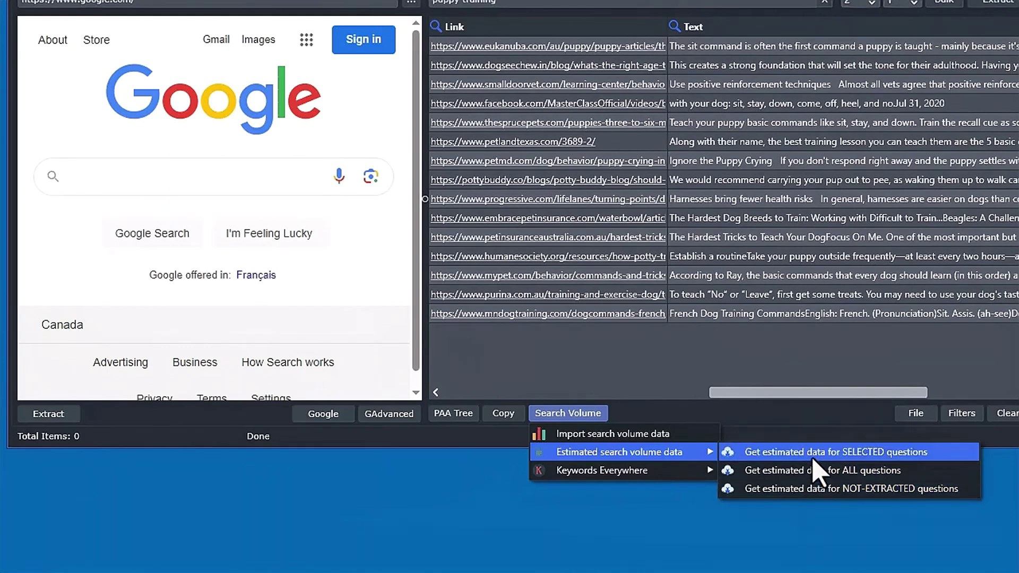
{"action": "mouse_move", "coordinate": [653, 479]}
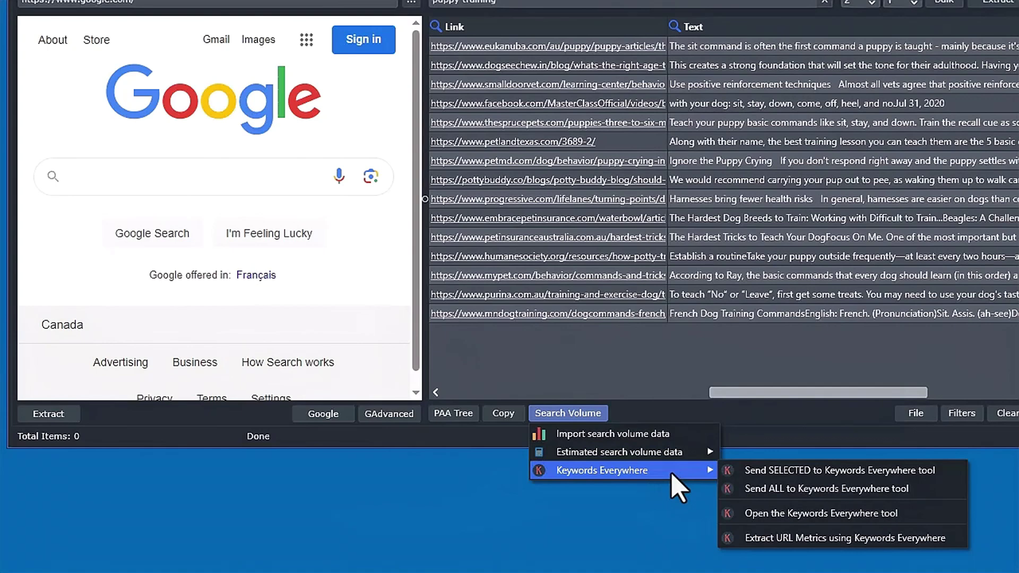
{"action": "mouse_move", "coordinate": [661, 449]}
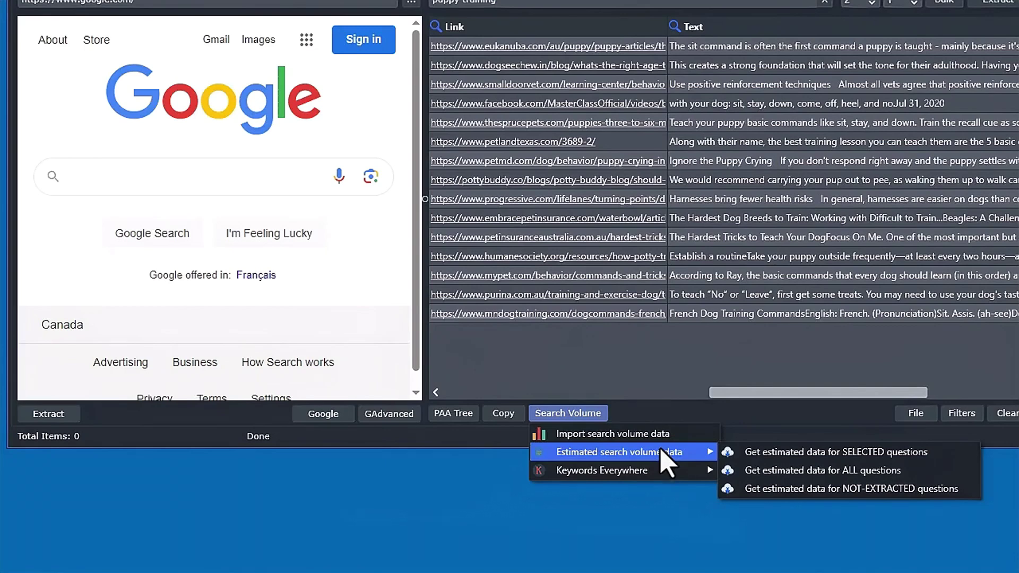
{"action": "left_click", "coordinate": [752, 395]}
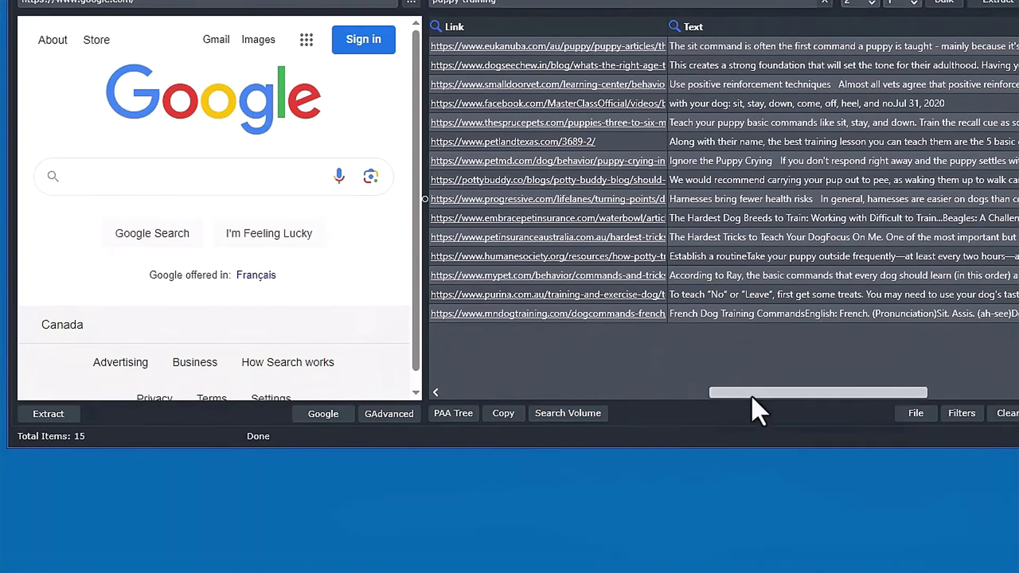
Copy all 15 questions for Google Keyword Planner, opening Keyword Planner in Chrome
{"action": "left_click", "coordinate": [503, 414]}
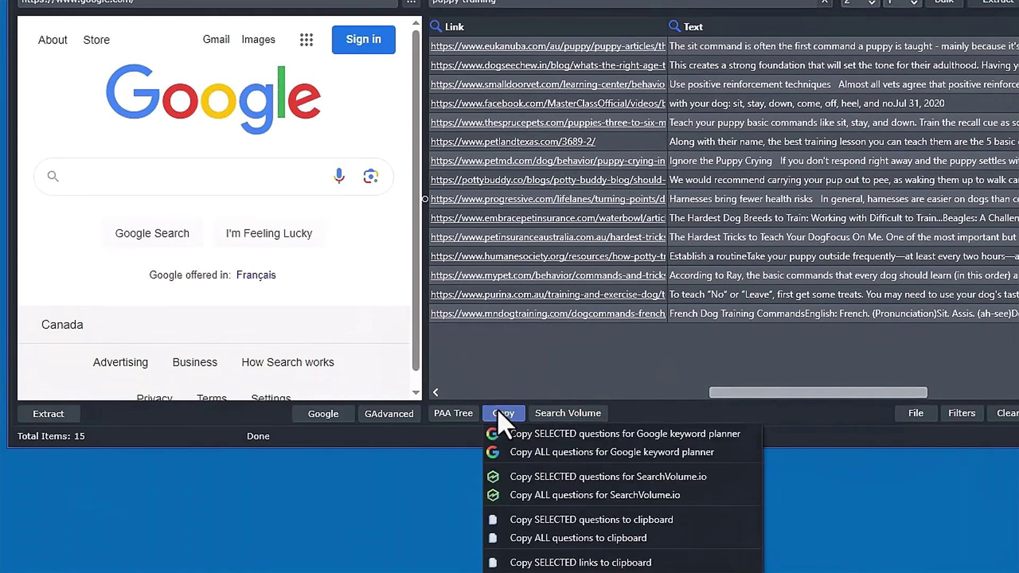
{"action": "left_click", "coordinate": [503, 413]}
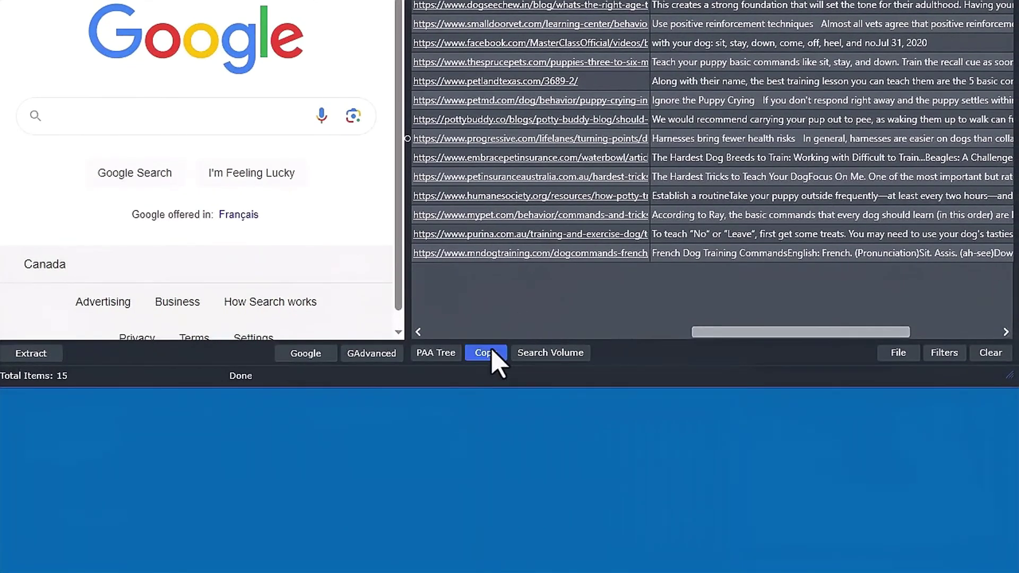
{"action": "left_click", "coordinate": [510, 412]}
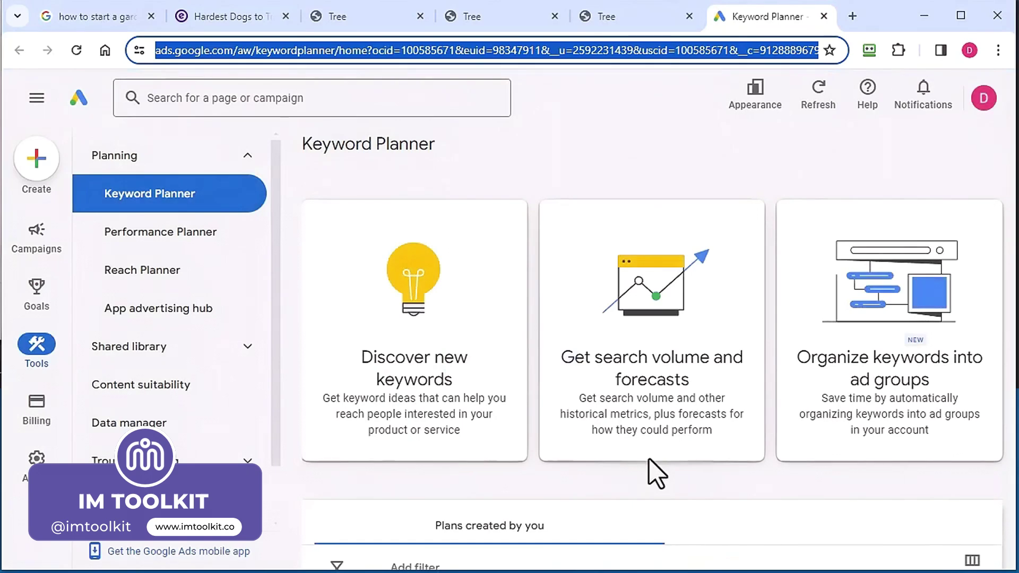
Get search volumes for the 15 pasted questions in Keyword Planner and save the stats as CSV
{"action": "left_click", "coordinate": [648, 453]}
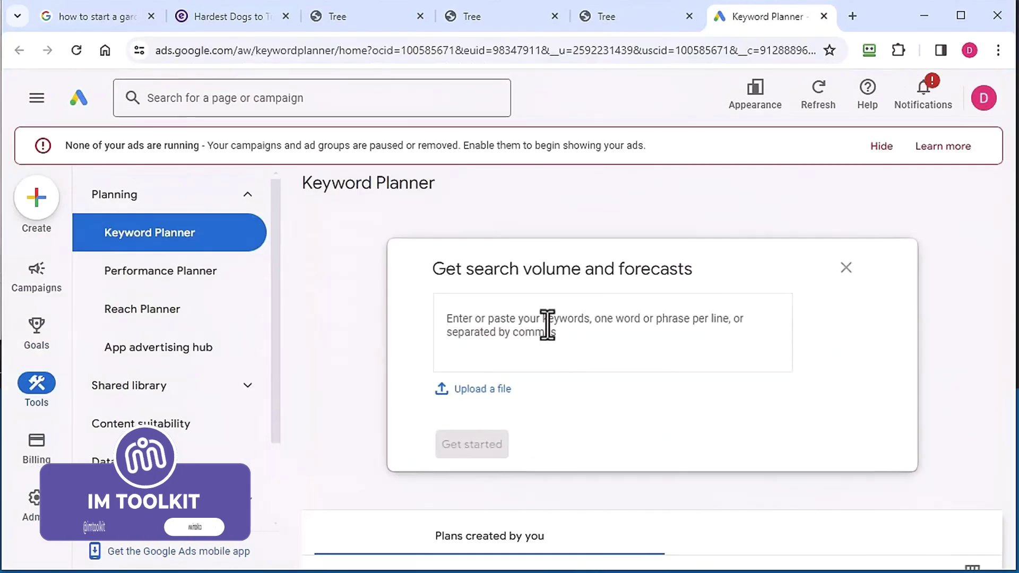
{"action": "key", "text": "ctrl+v"}
{"action": "left_click", "coordinate": [491, 530]}
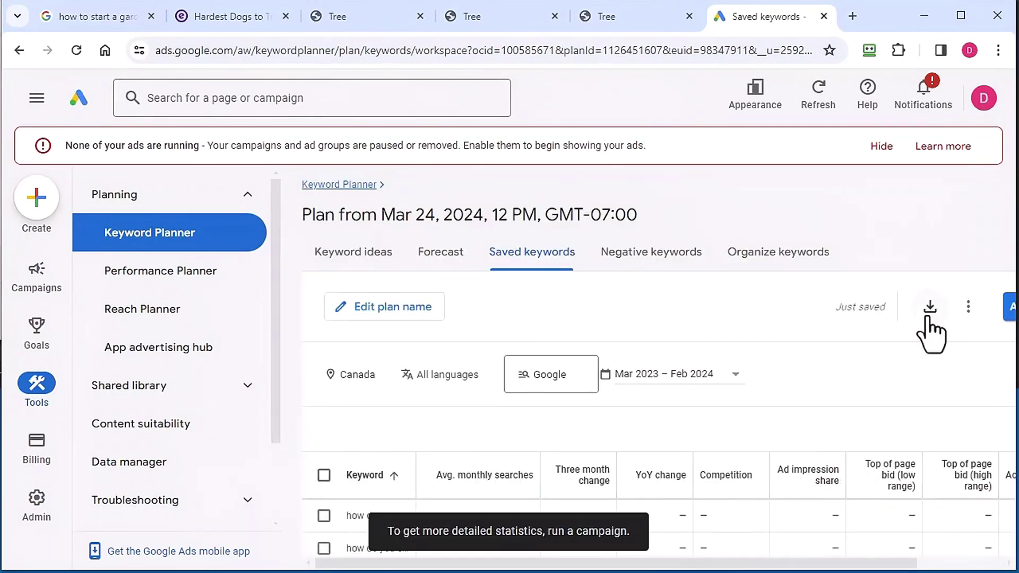
{"action": "left_click", "coordinate": [929, 314]}
{"action": "left_click", "coordinate": [866, 334]}
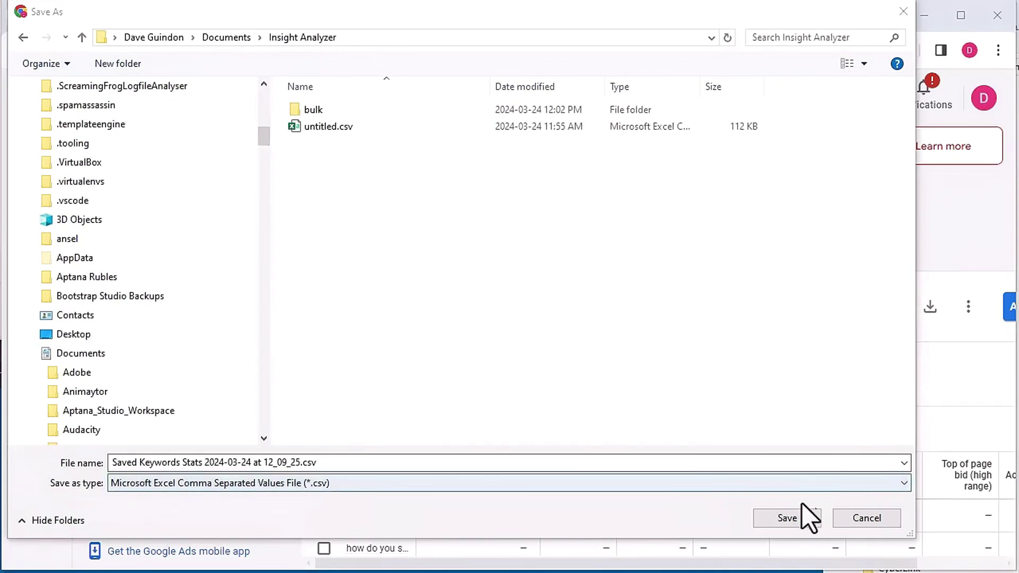
{"action": "left_click", "coordinate": [781, 519]}
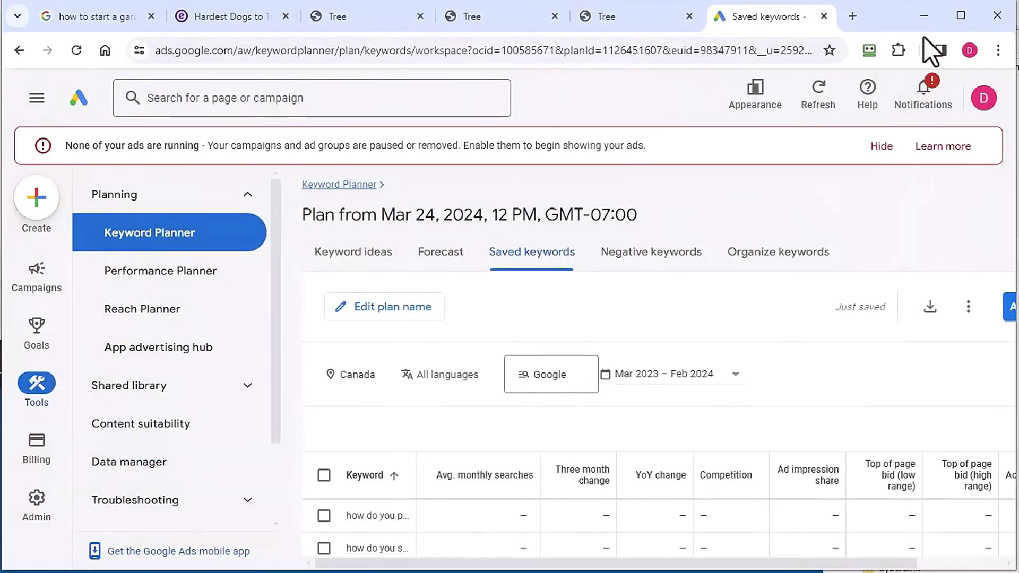
Load the saved Keyword Stats CSV from the Insight Analyzer folder into the question table
{"action": "left_click", "coordinate": [924, 19]}
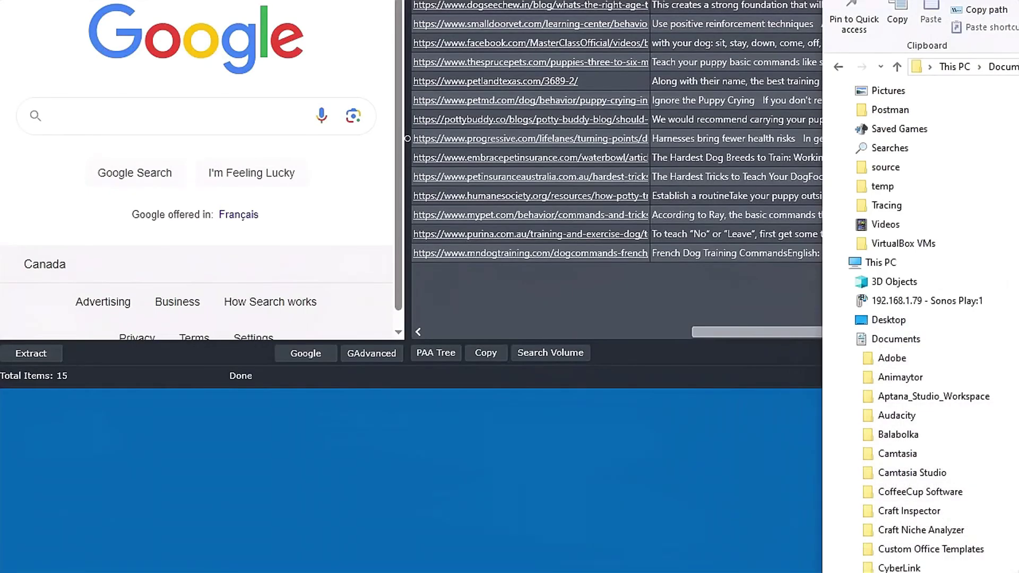
{"action": "left_click_drag", "start_coordinate": [923, 18], "coordinate": [105, 149]}
{"action": "left_click_drag", "start_coordinate": [143, 396], "coordinate": [662, 190]}
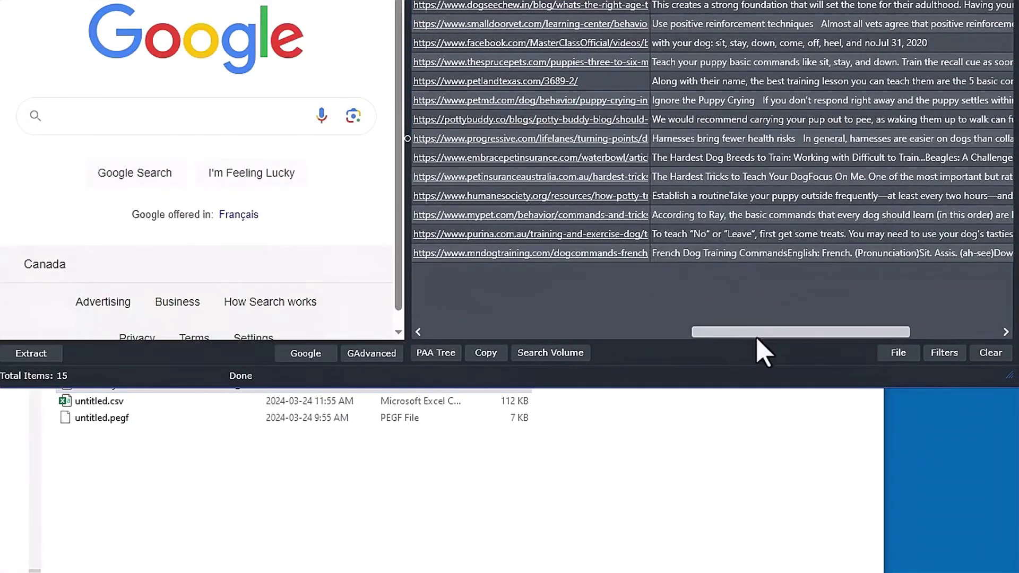
{"action": "left_click_drag", "start_coordinate": [762, 333], "coordinate": [886, 343]}
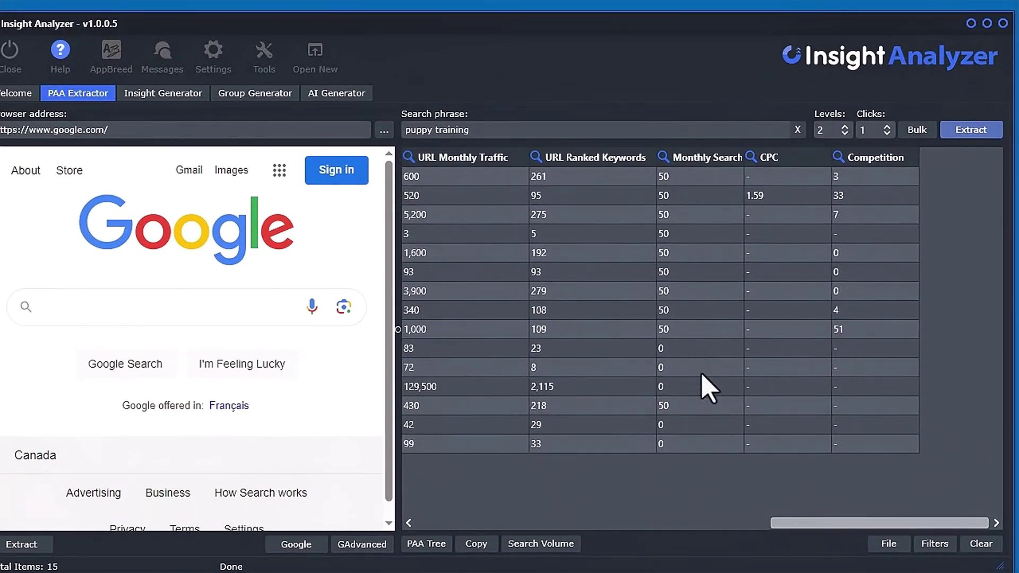
Sort the questions by Monthly Search and review the values, including 'What order should I train my dog?'
{"action": "left_click", "coordinate": [710, 160]}
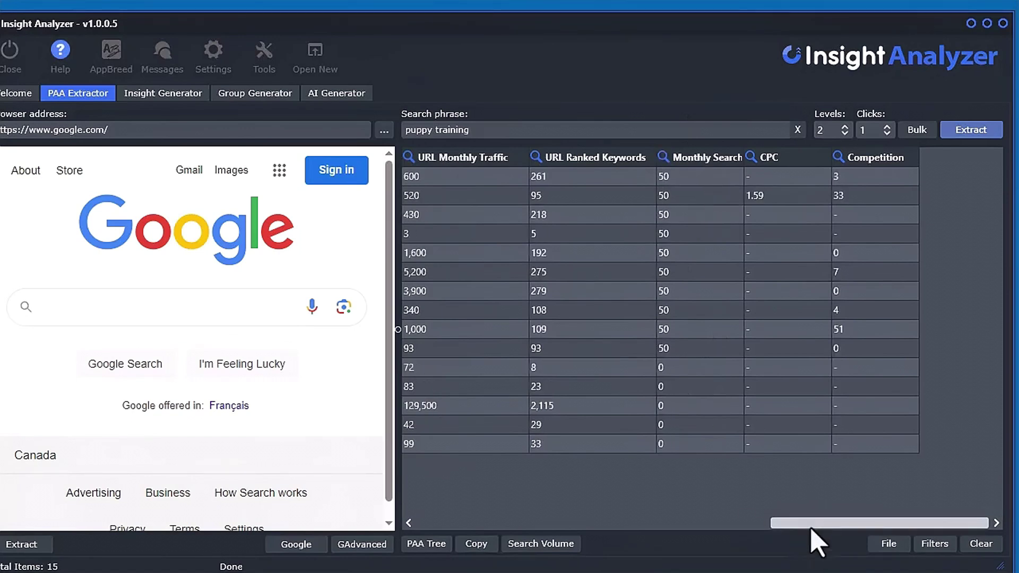
{"action": "left_click_drag", "start_coordinate": [695, 176], "coordinate": [674, 349]}
{"action": "left_click_drag", "start_coordinate": [813, 523], "coordinate": [452, 550]}
{"action": "left_click", "coordinate": [586, 220]}
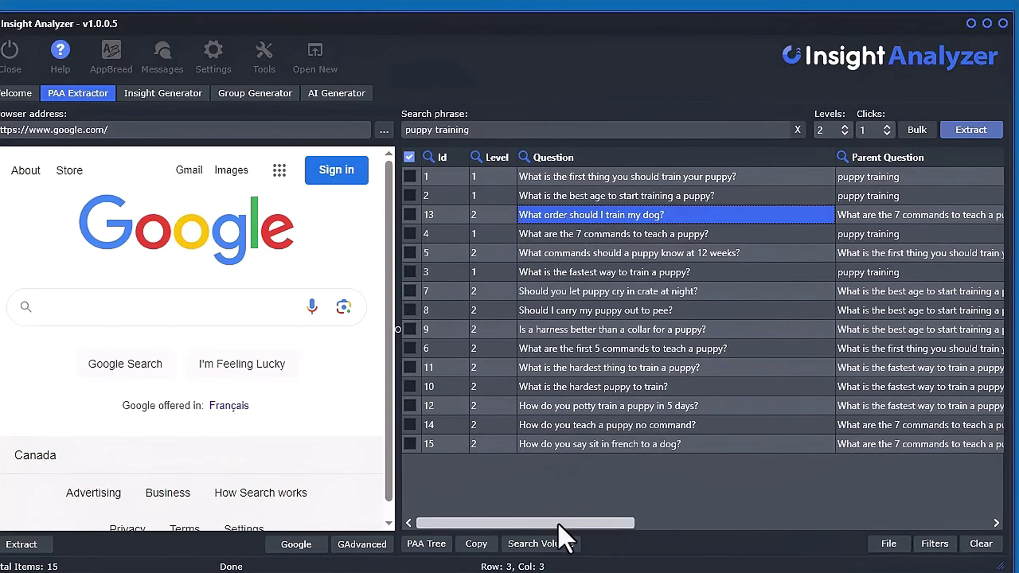
{"action": "left_click_drag", "start_coordinate": [559, 524], "coordinate": [905, 529]}
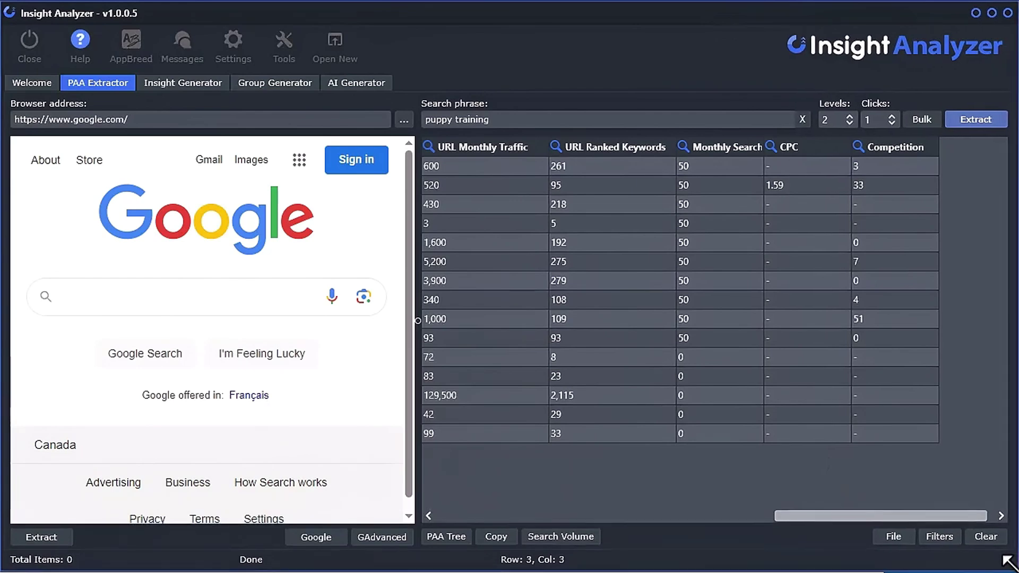
{"action": "left_click_drag", "start_coordinate": [824, 517], "coordinate": [476, 518]}
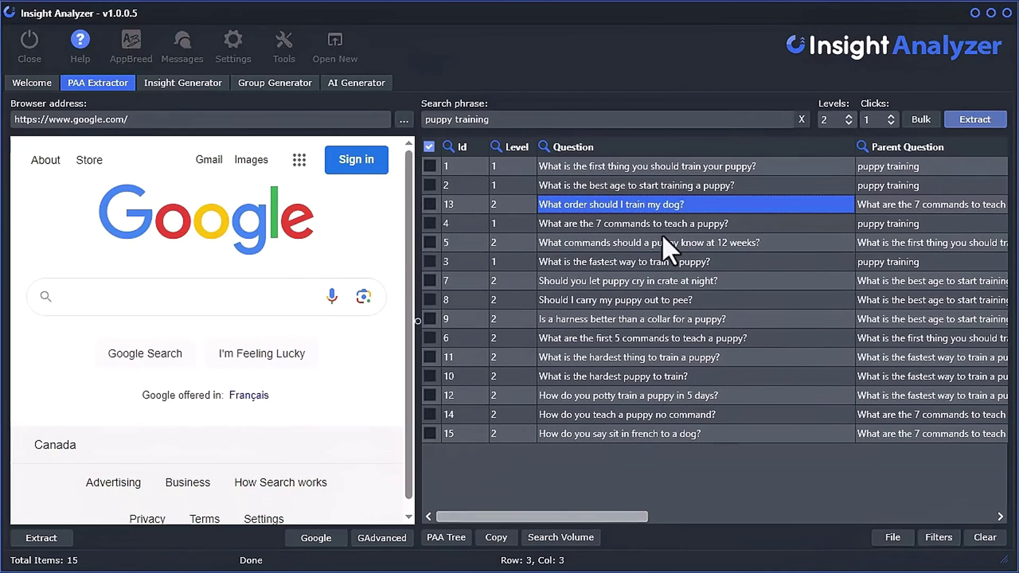
Bring up the question actions menu twice and close it without choosing anything
{"action": "right_click", "coordinate": [567, 169]}
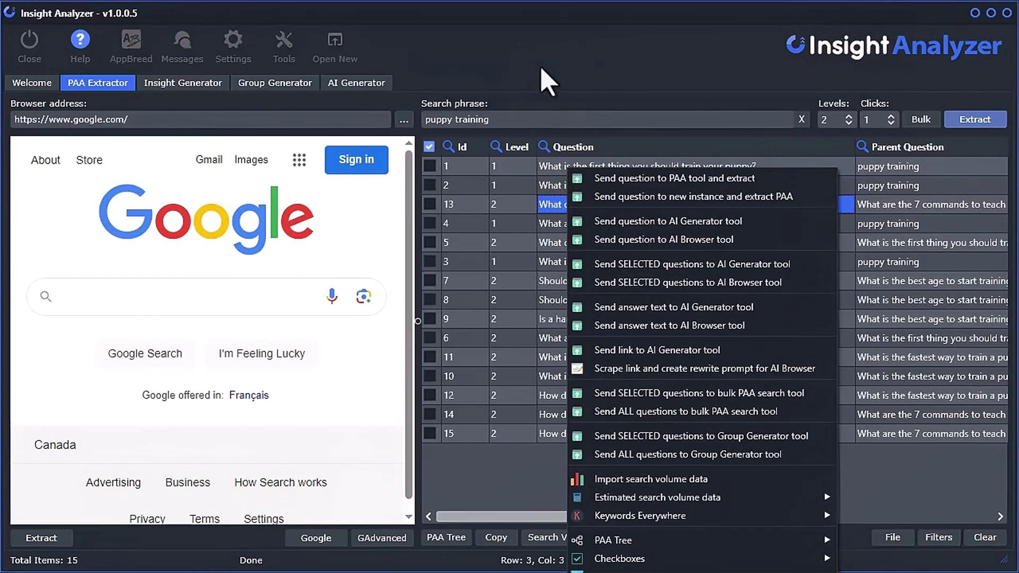
{"action": "left_click", "coordinate": [554, 18]}
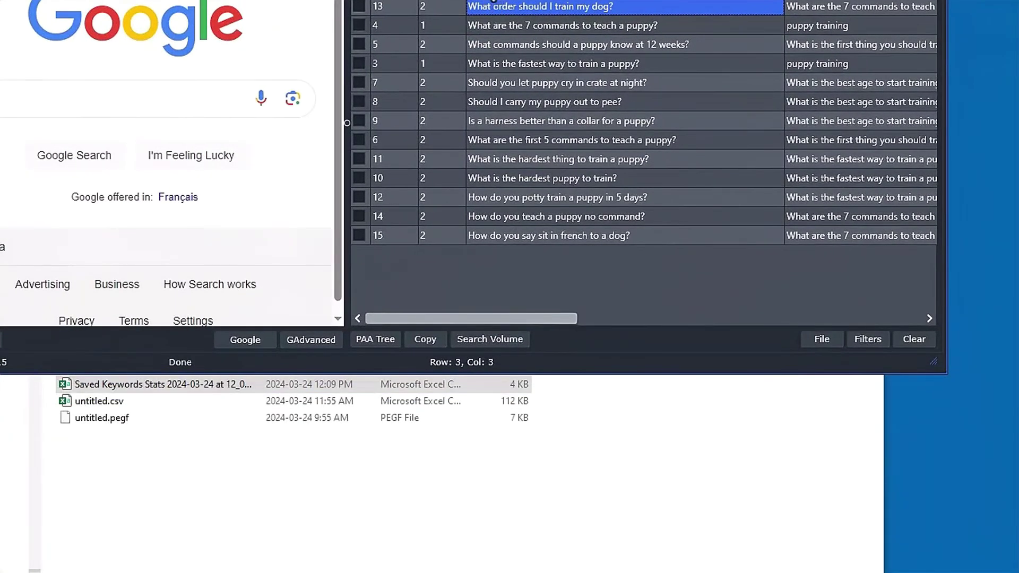
{"action": "right_click", "coordinate": [493, 2]}
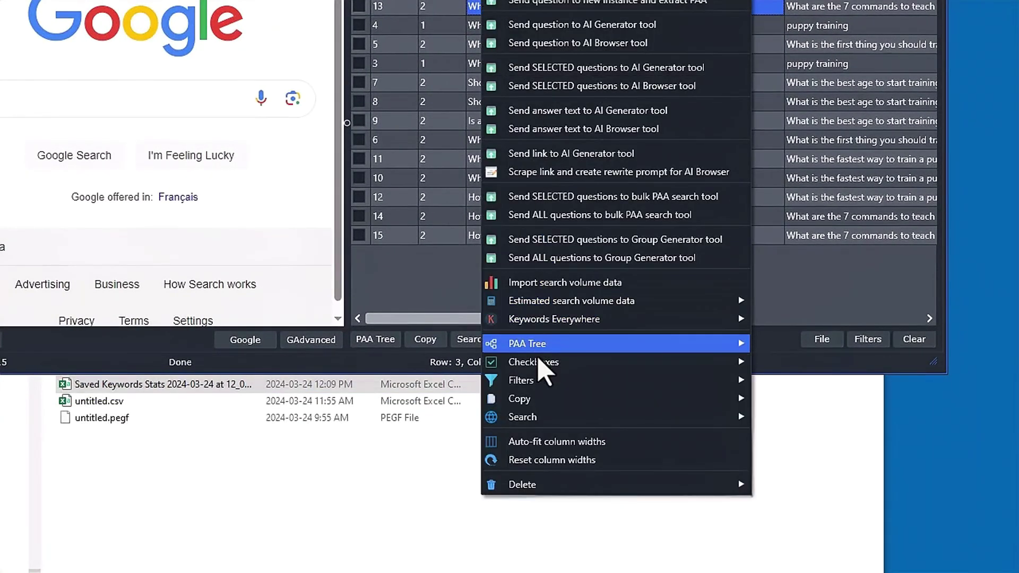
{"action": "mouse_move", "coordinate": [538, 386]}
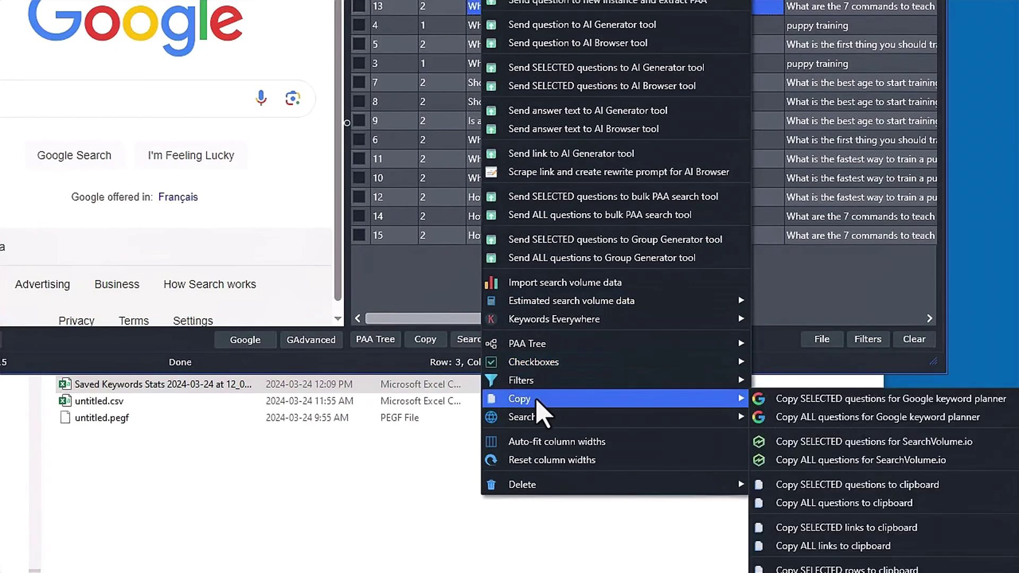
{"action": "mouse_move", "coordinate": [538, 418]}
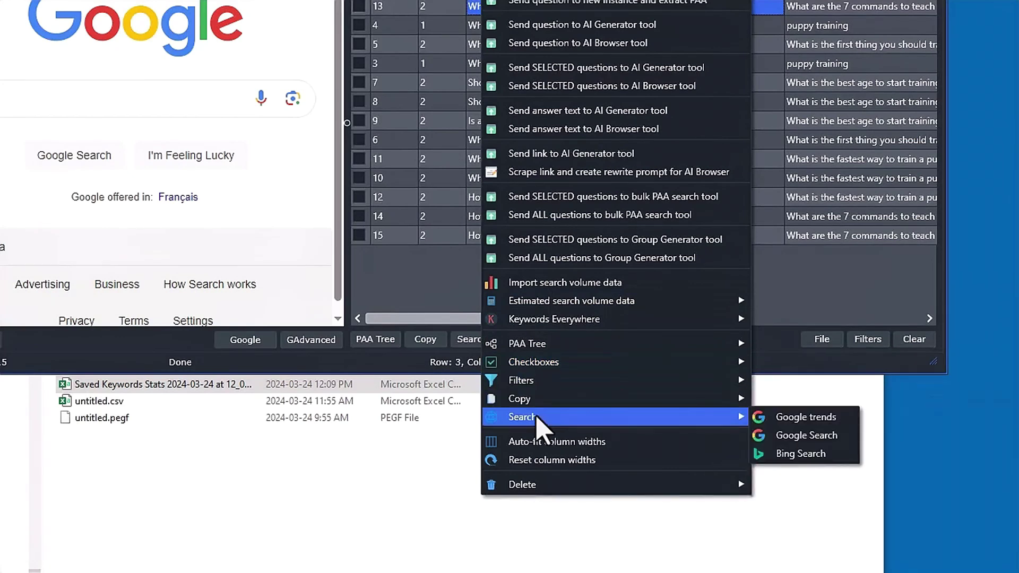
{"action": "left_click", "coordinate": [529, 258]}
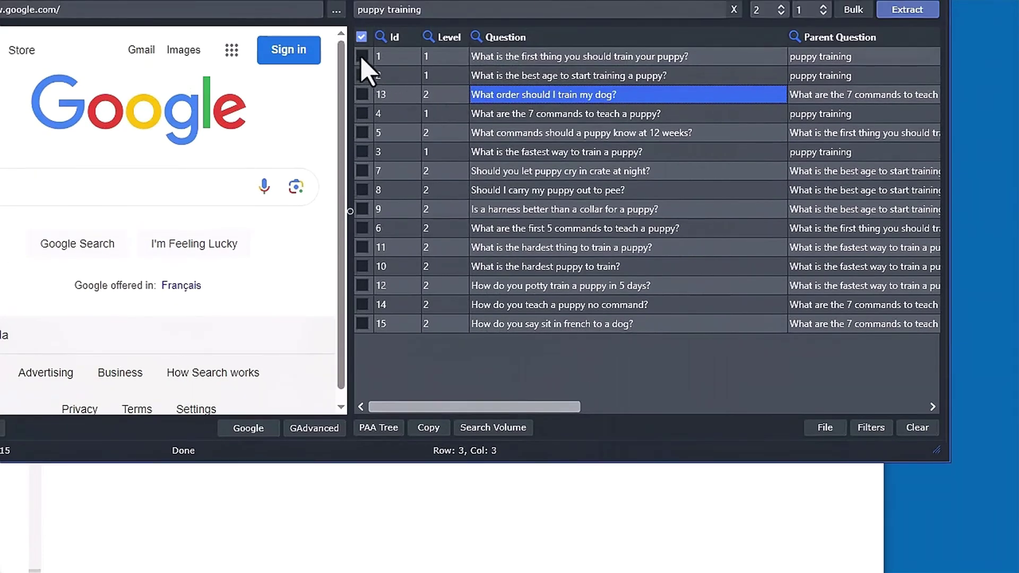
Tick questions with Ids 1, 2, 13, 4 and 5 and reach the Search to Google Trends action
{"action": "left_click", "coordinate": [362, 56]}
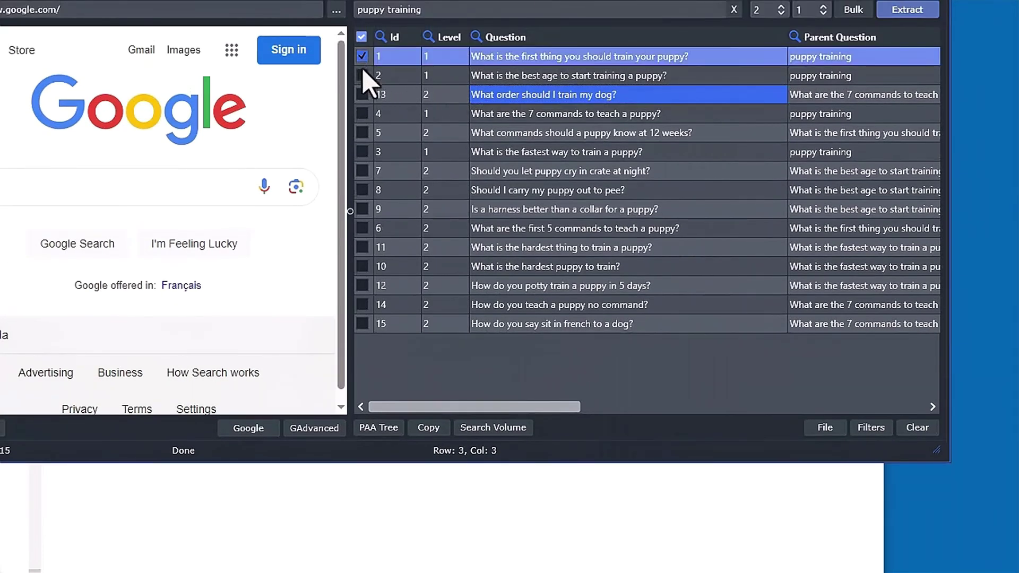
{"action": "left_click", "coordinate": [362, 76]}
{"action": "left_click", "coordinate": [363, 95]}
{"action": "left_click", "coordinate": [362, 114]}
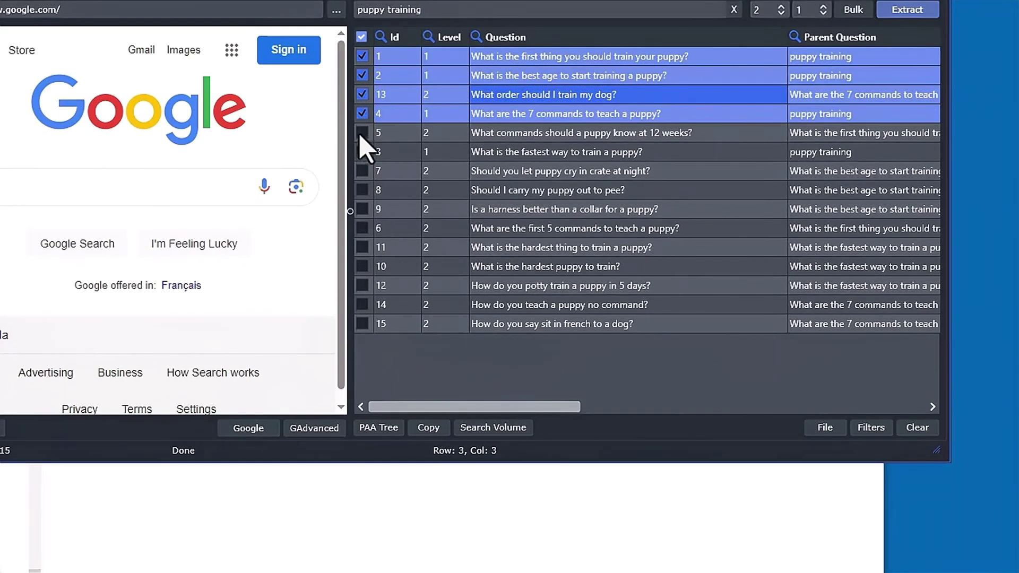
{"action": "left_click", "coordinate": [362, 133]}
{"action": "right_click", "coordinate": [431, 60]}
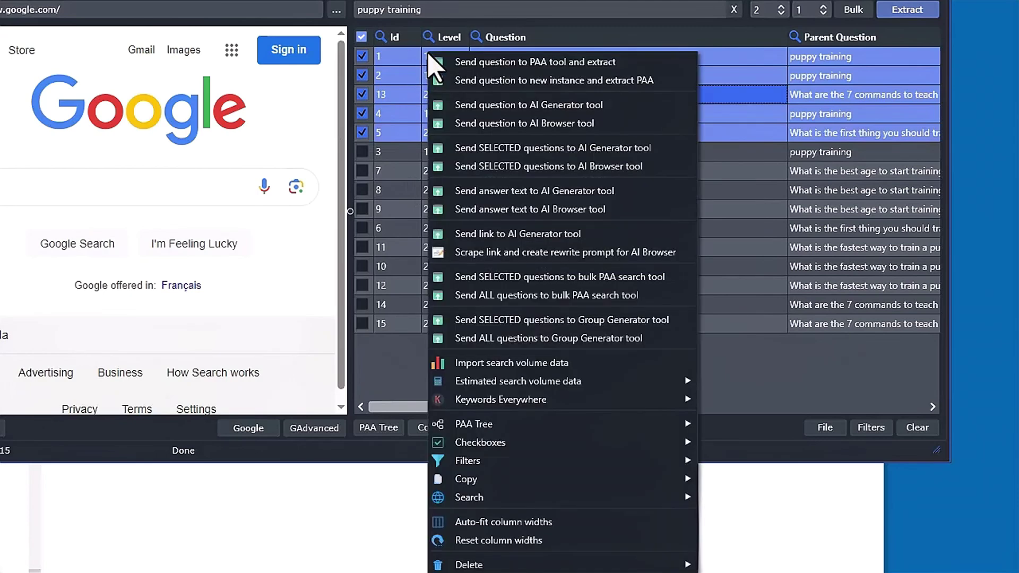
{"action": "mouse_move", "coordinate": [584, 498]}
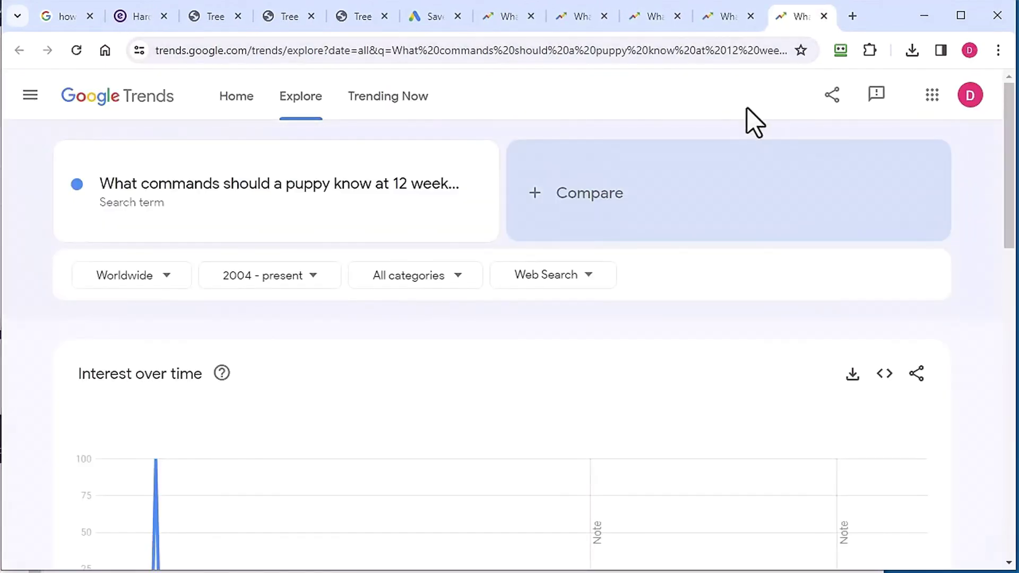
Review Trends results for the 7 commands and 'What order should I train my dog?' questions
{"action": "scroll", "coordinate": [722, 353], "scroll_direction": "down", "scroll_amount": 3}
{"action": "left_click", "coordinate": [727, 15]}
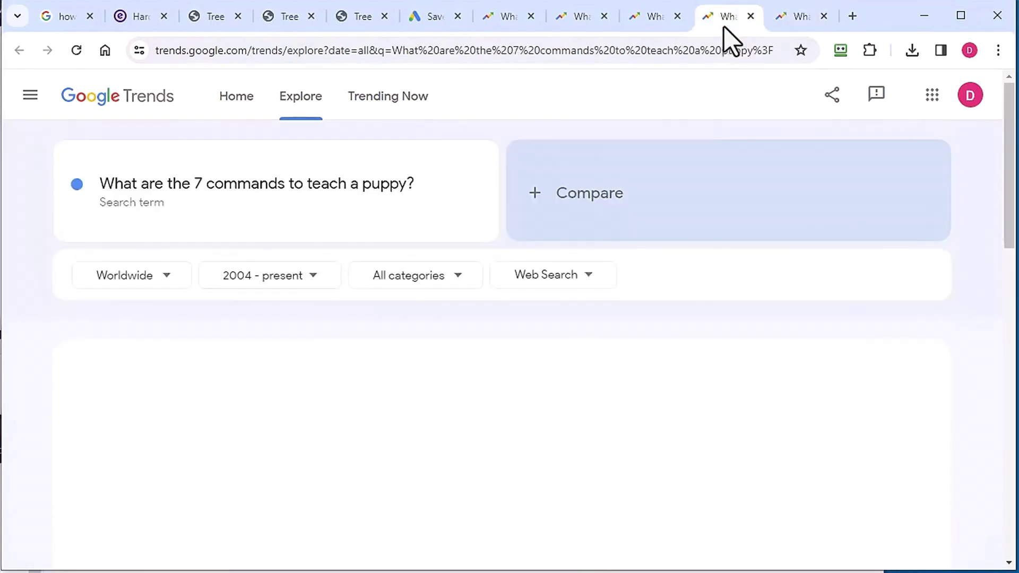
{"action": "scroll", "coordinate": [711, 284], "scroll_direction": "down", "scroll_amount": 5}
{"action": "left_click", "coordinate": [656, 16]}
{"action": "scroll", "coordinate": [685, 319], "scroll_direction": "down", "scroll_amount": 5}
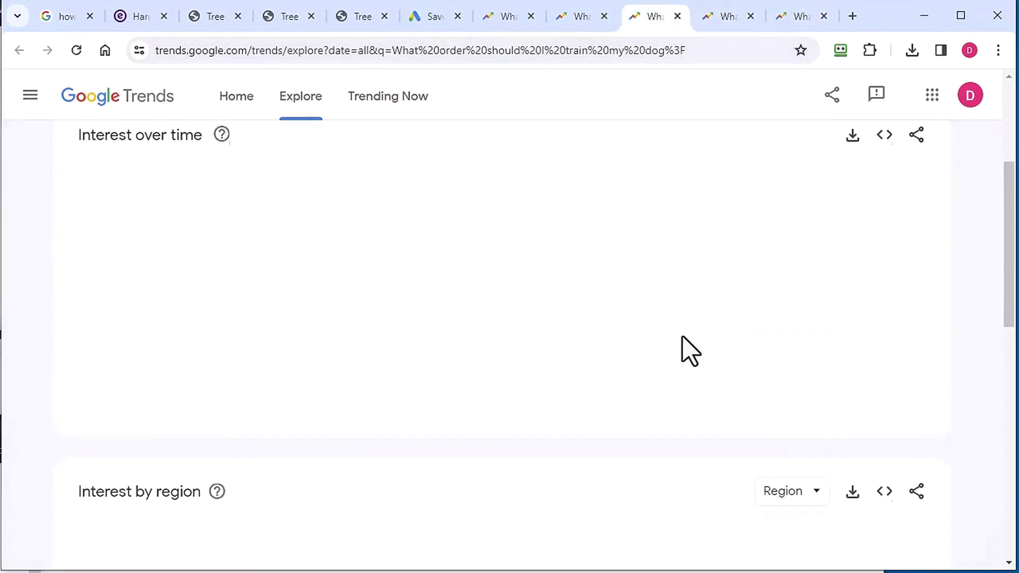
Check Trends charts, regions and queries for the best-age and first-thing-to-train questions
{"action": "left_click", "coordinate": [582, 16]}
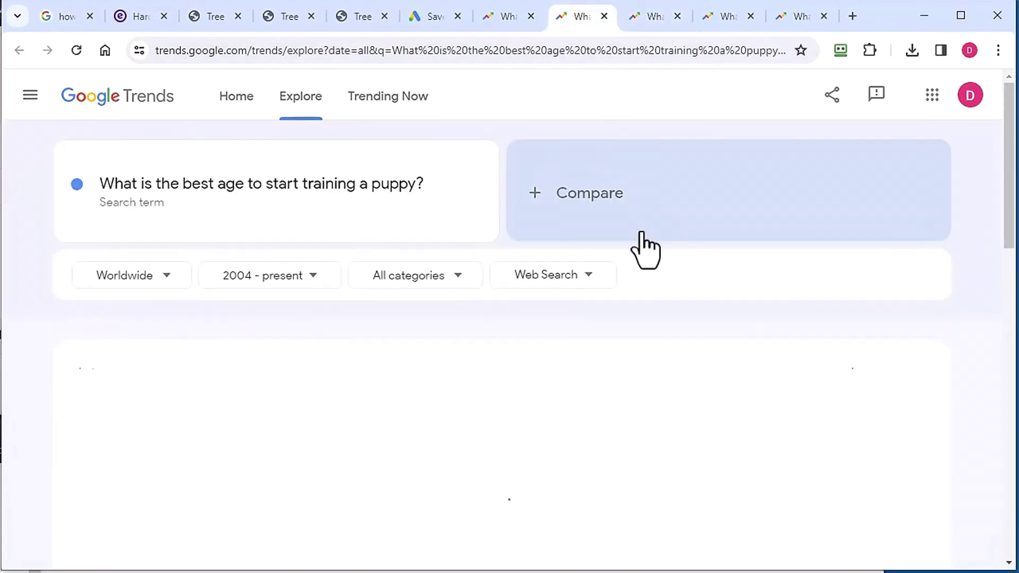
{"action": "scroll", "coordinate": [657, 401], "scroll_direction": "down", "scroll_amount": 3}
{"action": "scroll", "coordinate": [537, 391], "scroll_direction": "down", "scroll_amount": 8}
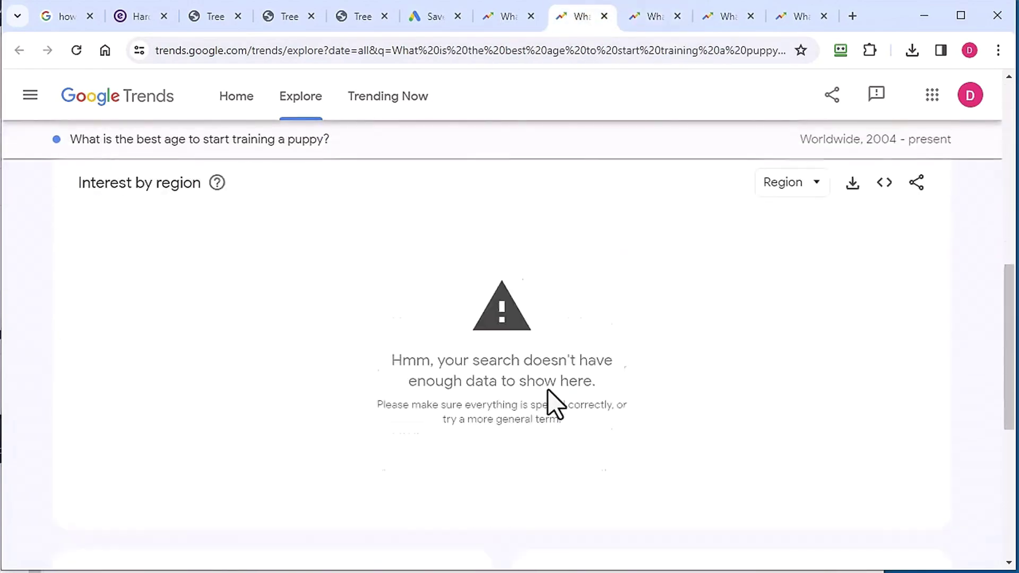
{"action": "scroll", "coordinate": [319, 486], "scroll_direction": "down", "scroll_amount": 3}
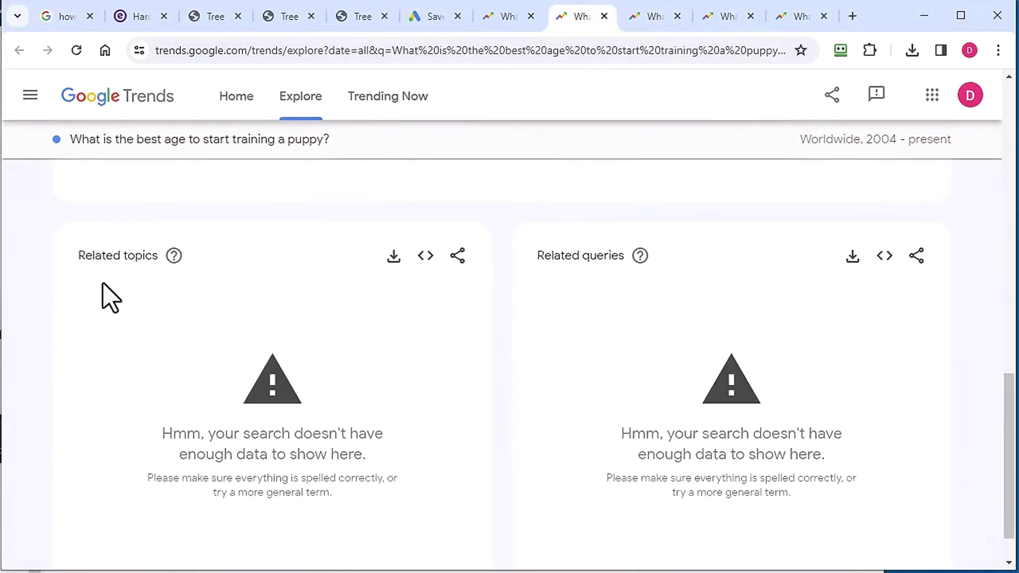
{"action": "left_click", "coordinate": [509, 20]}
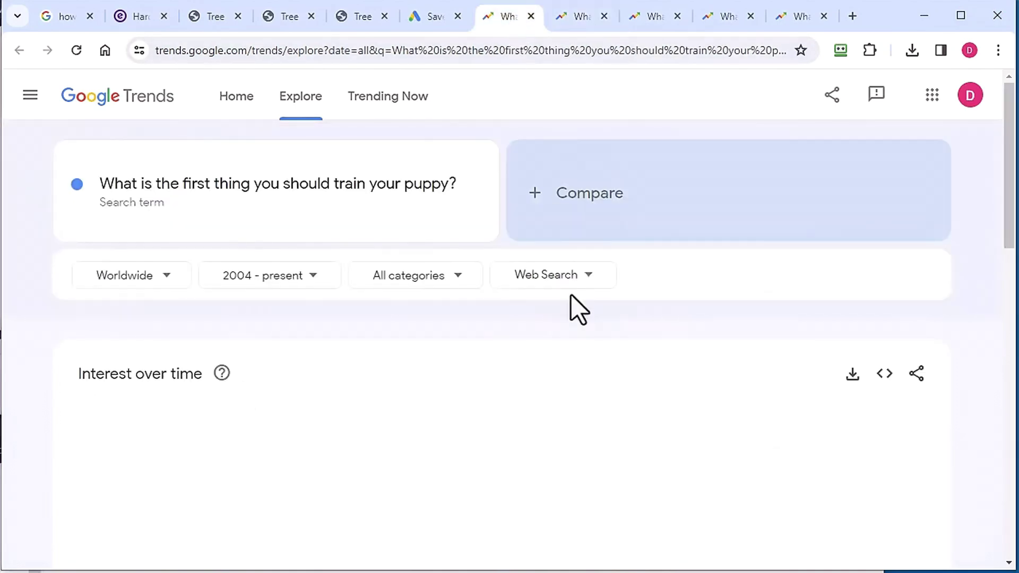
{"action": "scroll", "coordinate": [584, 329], "scroll_direction": "down", "scroll_amount": 8}
{"action": "scroll", "coordinate": [595, 406], "scroll_direction": "down", "scroll_amount": 10}
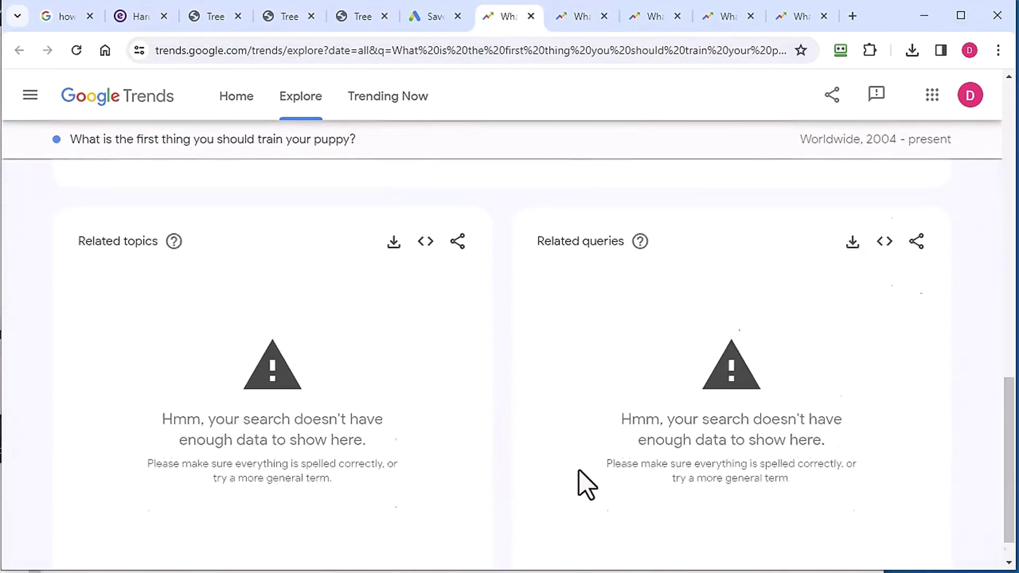
{"action": "scroll", "coordinate": [584, 477], "scroll_direction": "up", "scroll_amount": 20}
Minimize Chrome to return to Insight Analyzer and select the best-age training question
{"action": "left_click", "coordinate": [435, 17]}
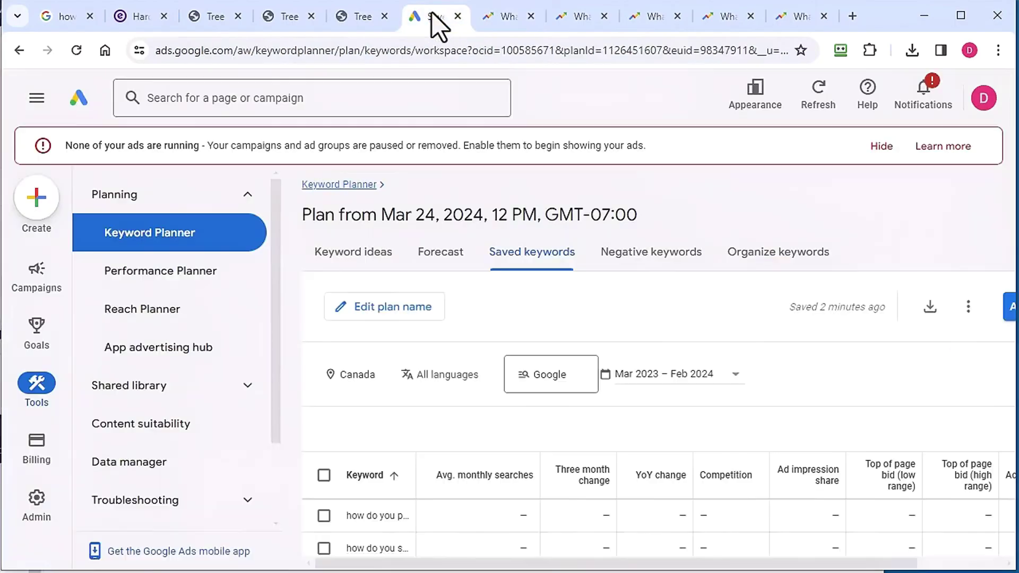
{"action": "left_click", "coordinate": [926, 16]}
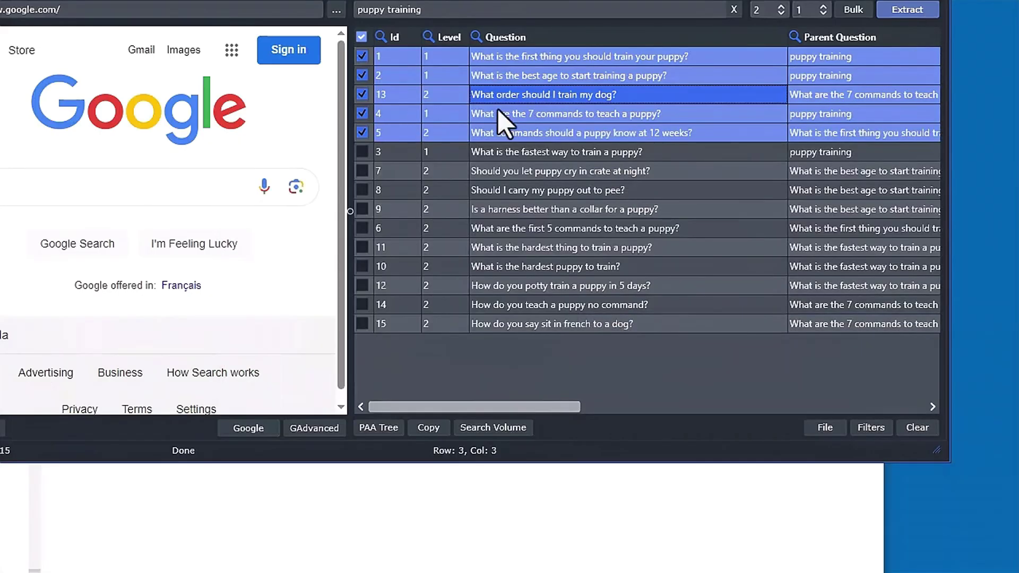
{"action": "left_click", "coordinate": [576, 75]}
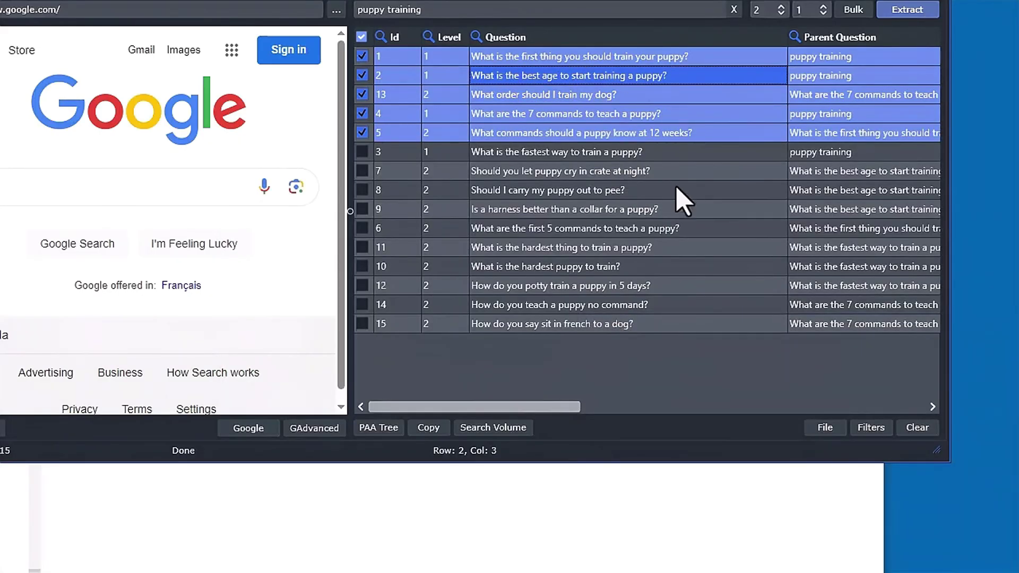
{"action": "right_click", "coordinate": [521, 81]}
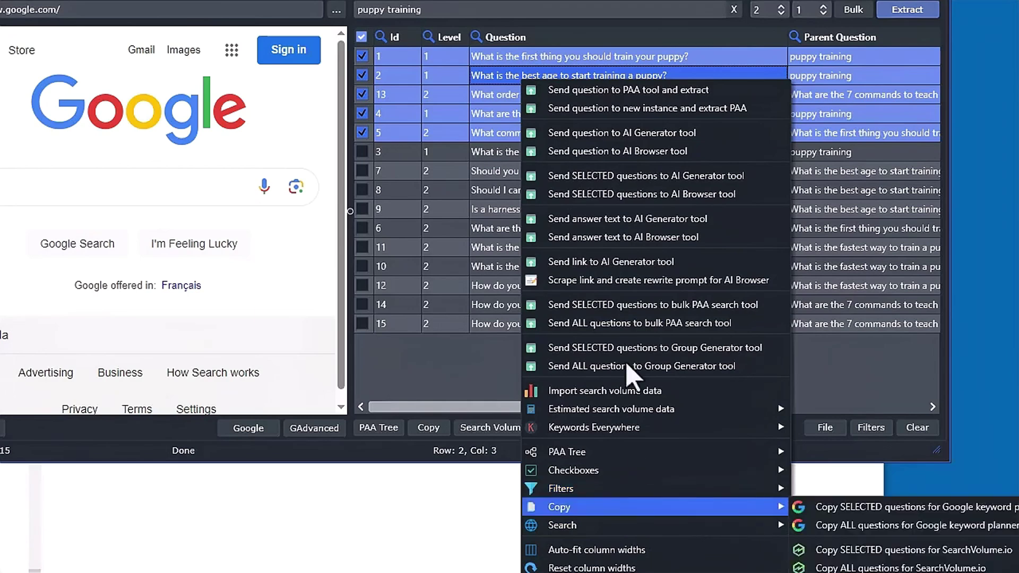
{"action": "key", "text": "Escape"}
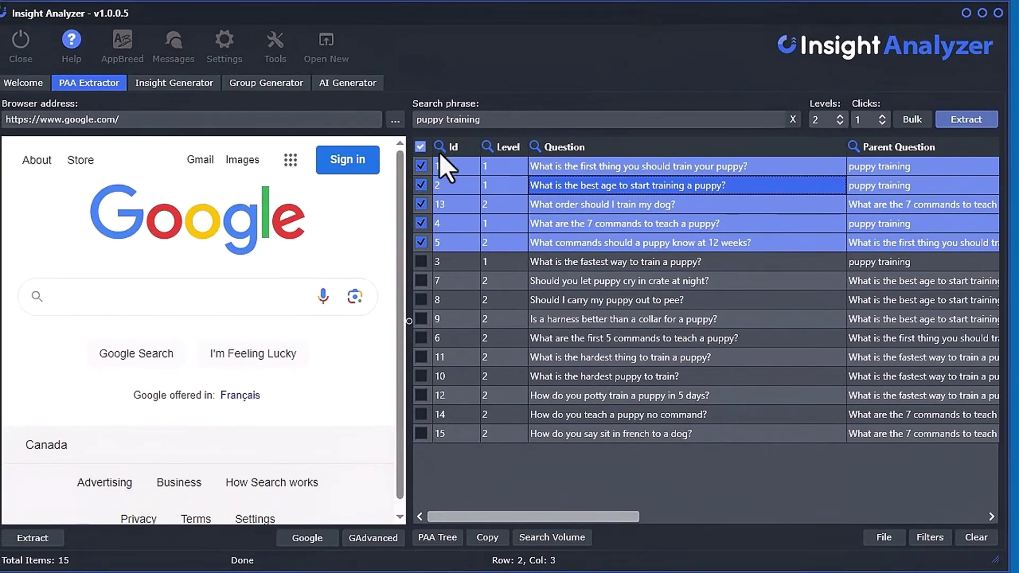
Try a Level greater than 4 filter and a 'you' Question search, then clear both
{"action": "left_click", "coordinate": [488, 147]}
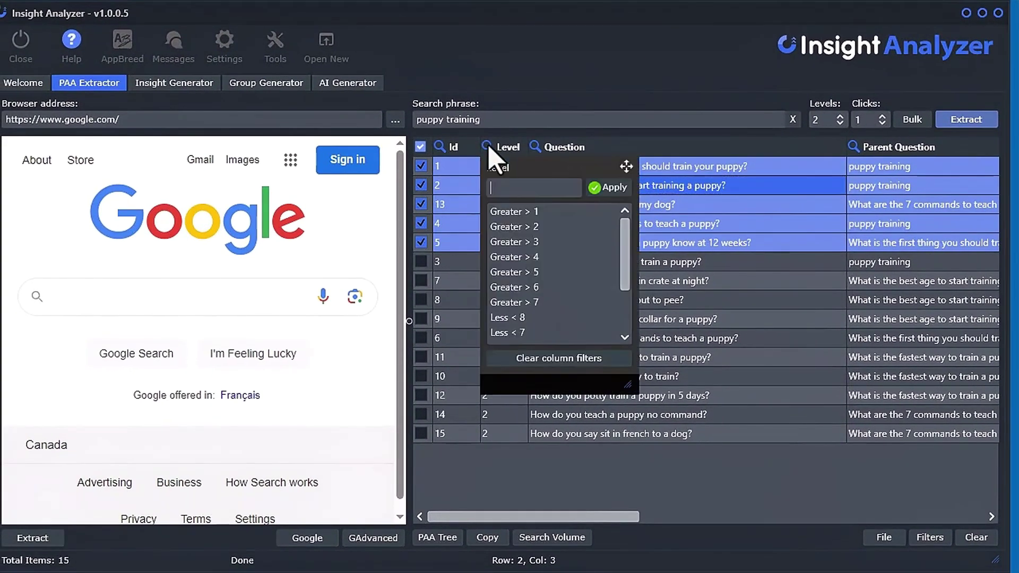
{"action": "left_click", "coordinate": [530, 257]}
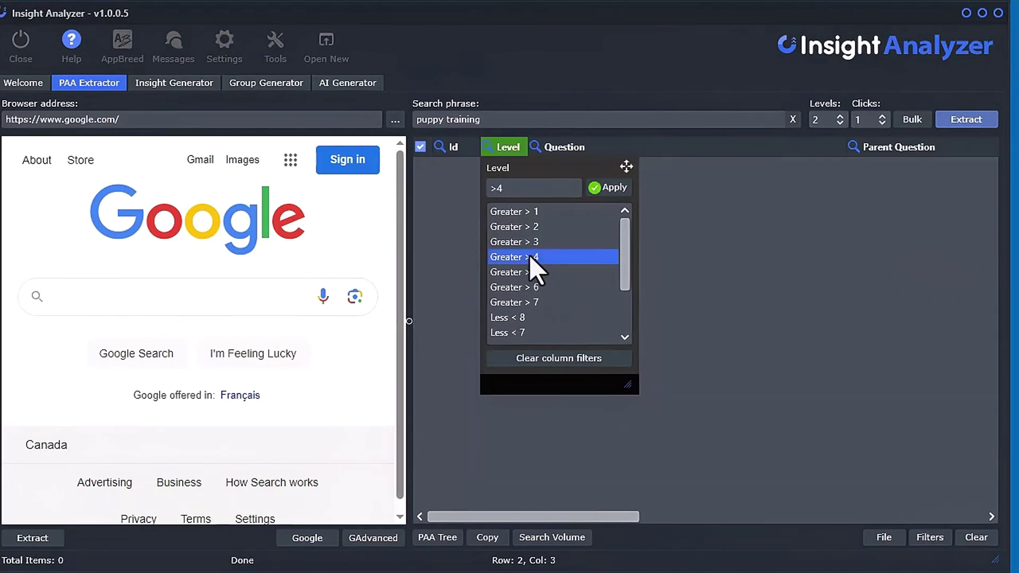
{"action": "left_click", "coordinate": [575, 360]}
{"action": "left_click", "coordinate": [535, 147]}
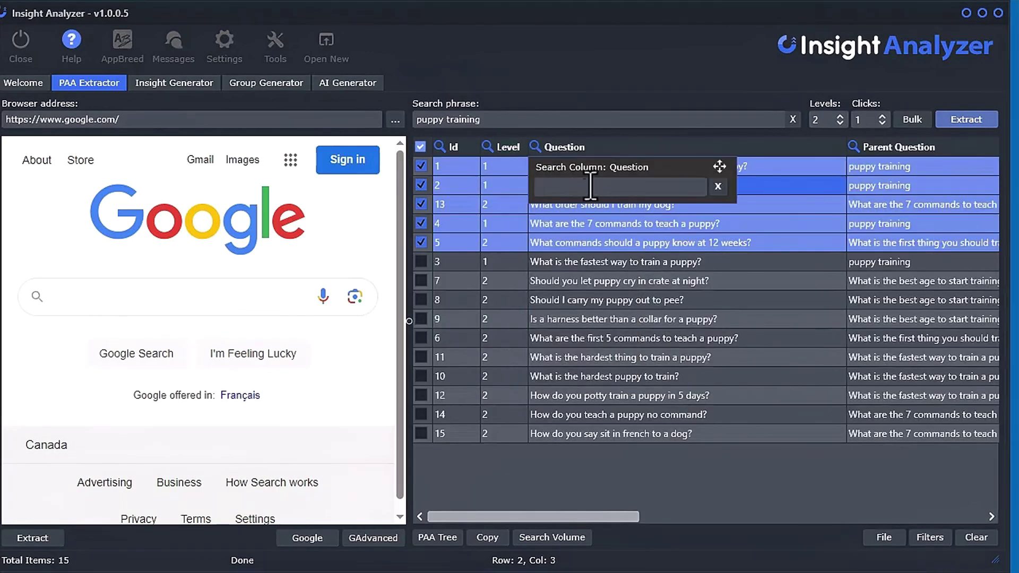
{"action": "type", "text": "you"}
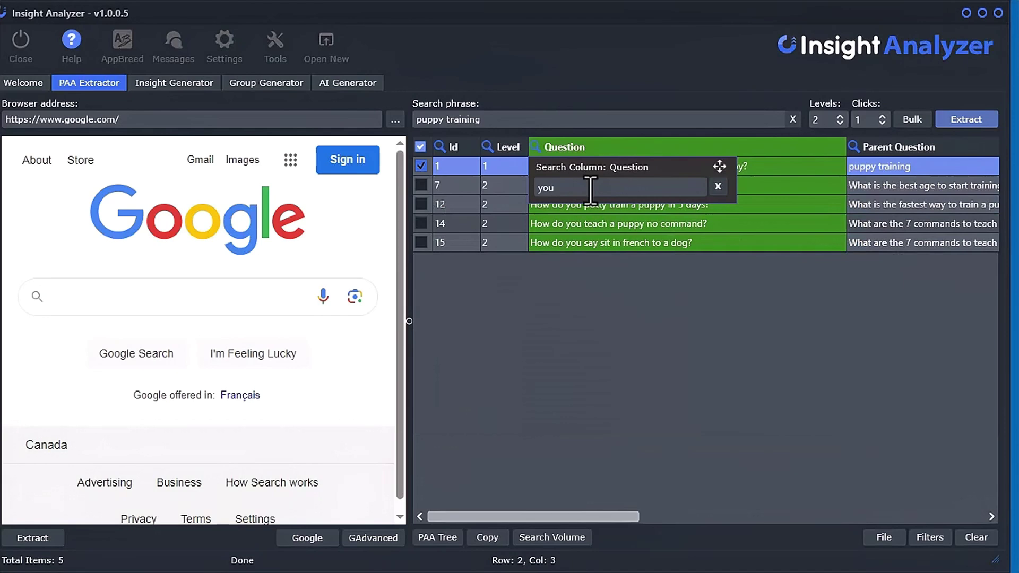
{"action": "left_click", "coordinate": [718, 185]}
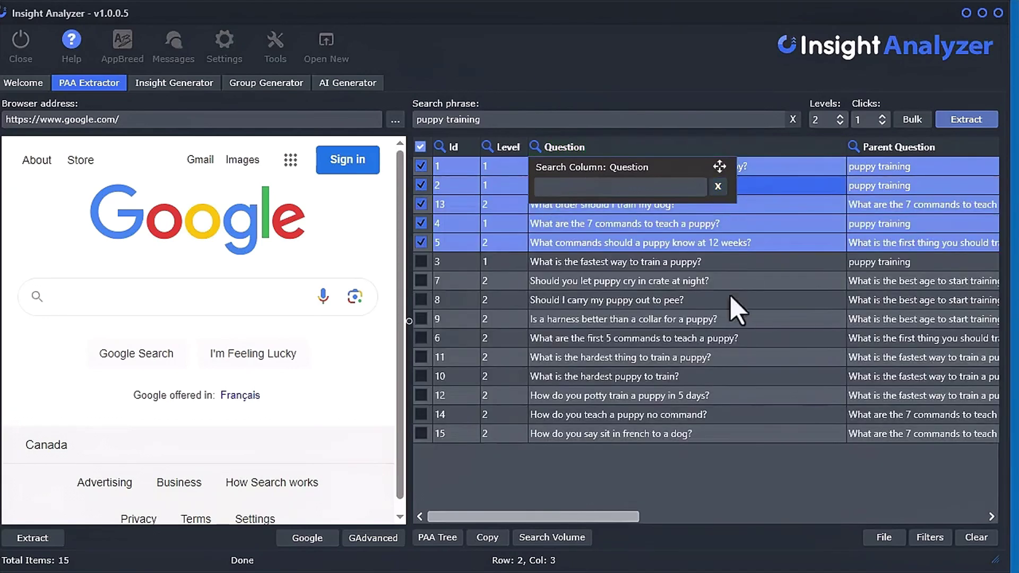
{"action": "left_click", "coordinate": [731, 334]}
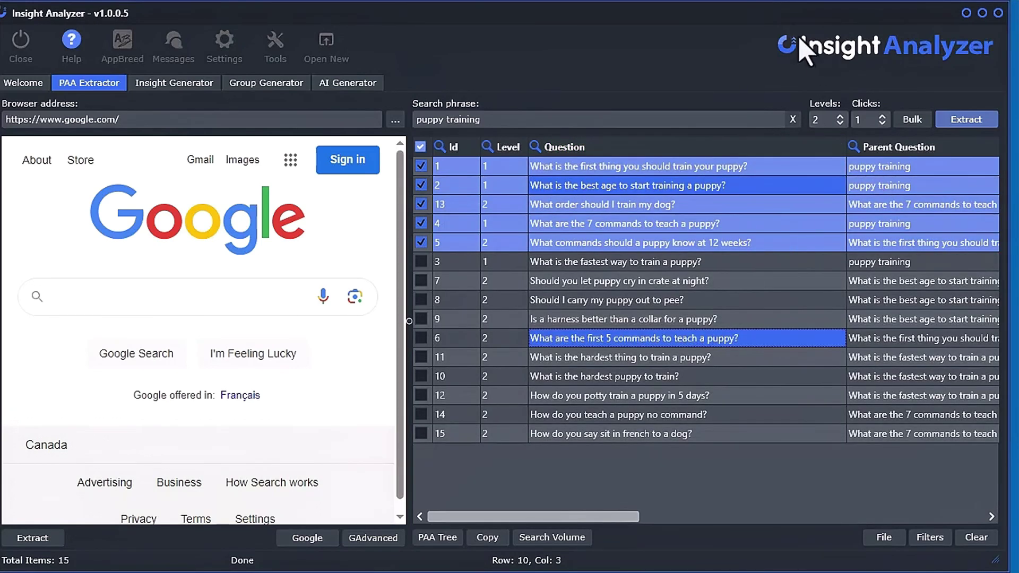